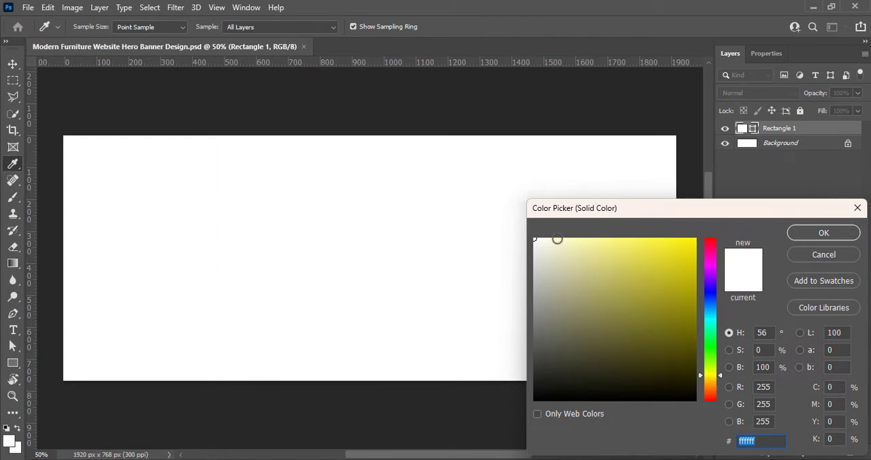
- Fill the canvas-covering rectangle with bright yellow ffd800
drag(557, 239, 697, 238)
drag(710, 375, 711, 378)
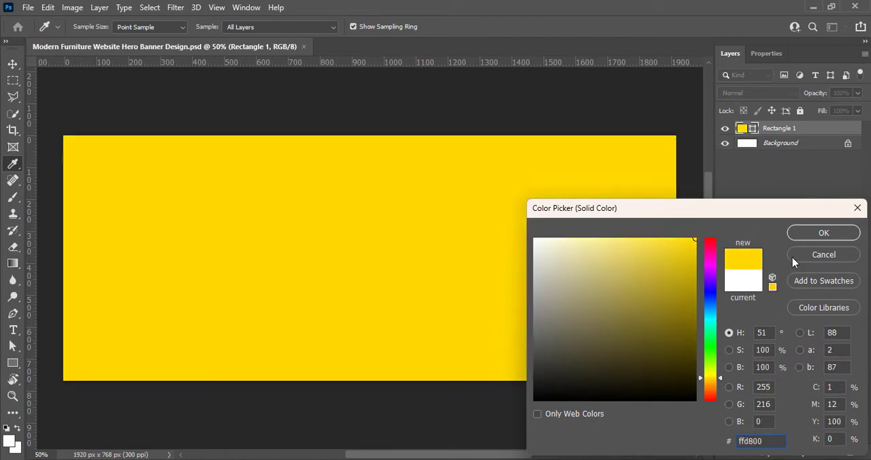
click(822, 234)
click(764, 219)
key(v)
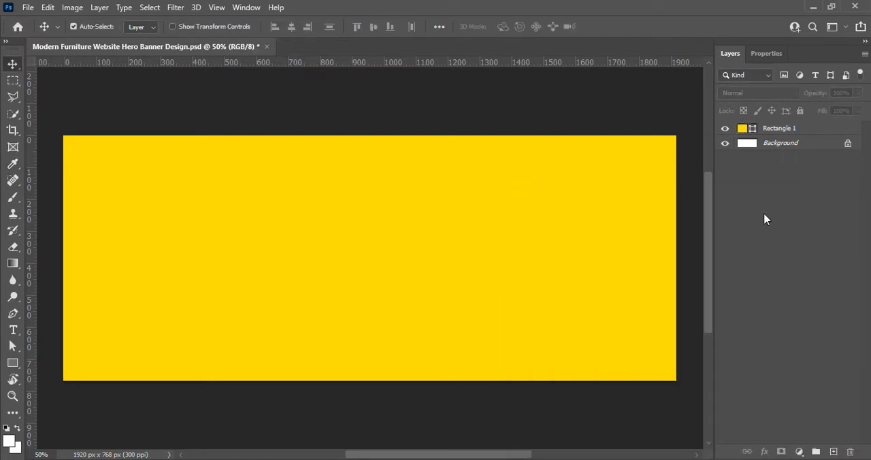
- On a new layer, draw a white rounded rectangle about 1793 × 670 px inside the yellow background, with 50 px corners
click(833, 452)
key(u)
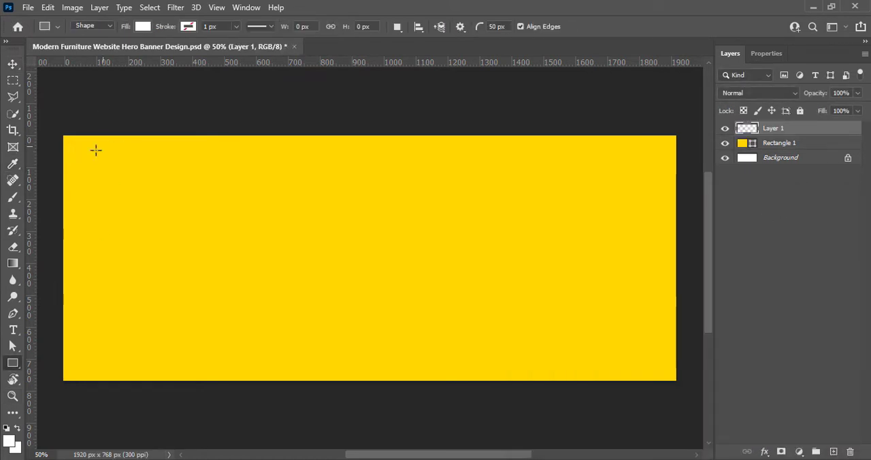
drag(85, 152, 658, 362)
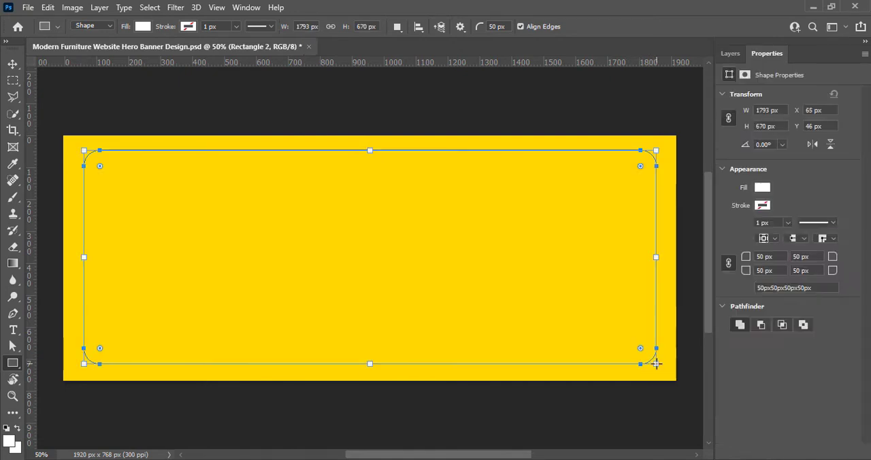
- Resize the white rounded rectangle to about 1723 × 624 px and position it near the canvas centre
drag(370, 361, 368, 357)
drag(370, 150, 370, 156)
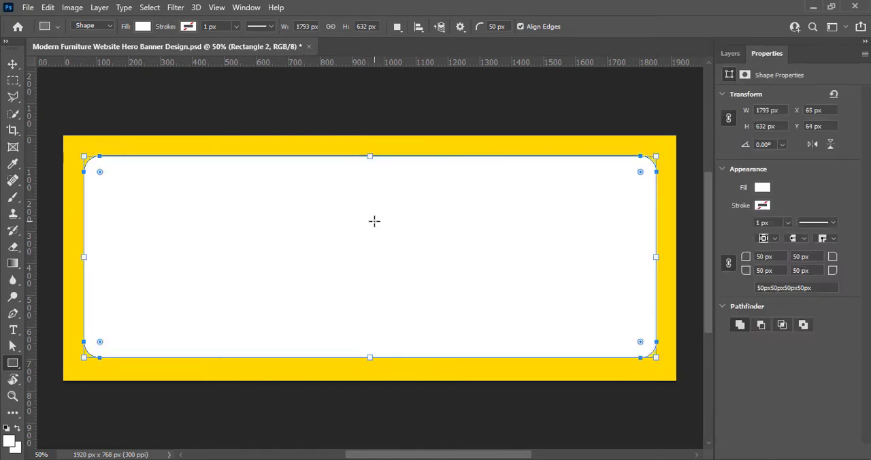
drag(657, 258, 647, 256)
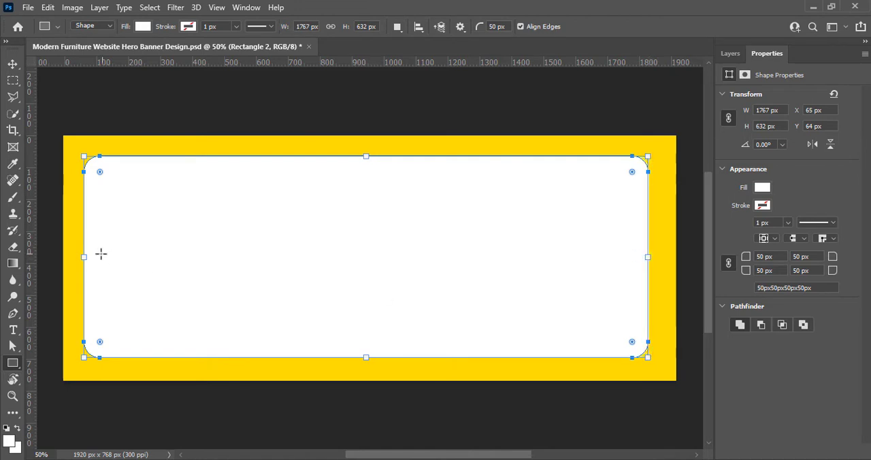
drag(84, 256, 94, 257)
drag(647, 256, 644, 257)
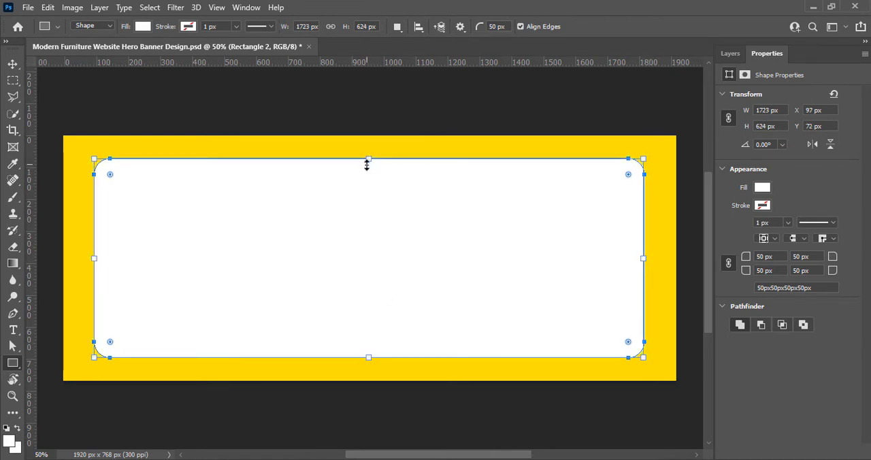
key(v)
click(730, 53)
drag(476, 299, 464, 293)
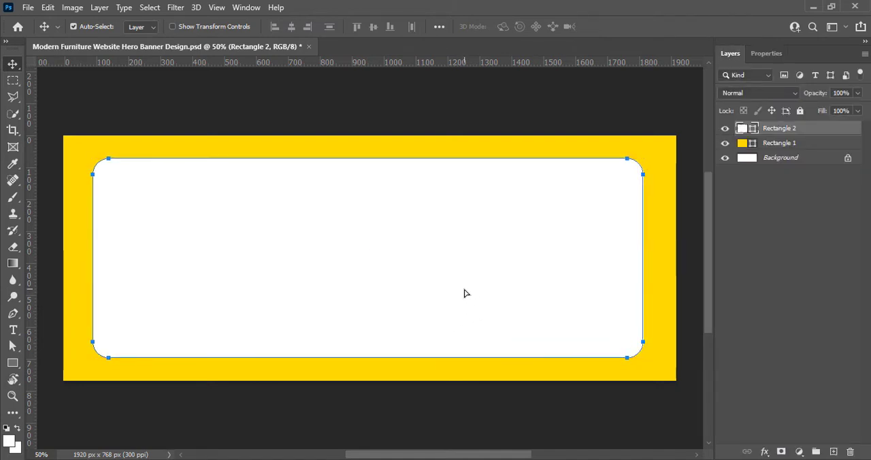
- Set all four corner radii of the white rectangle to 80 px
click(766, 53)
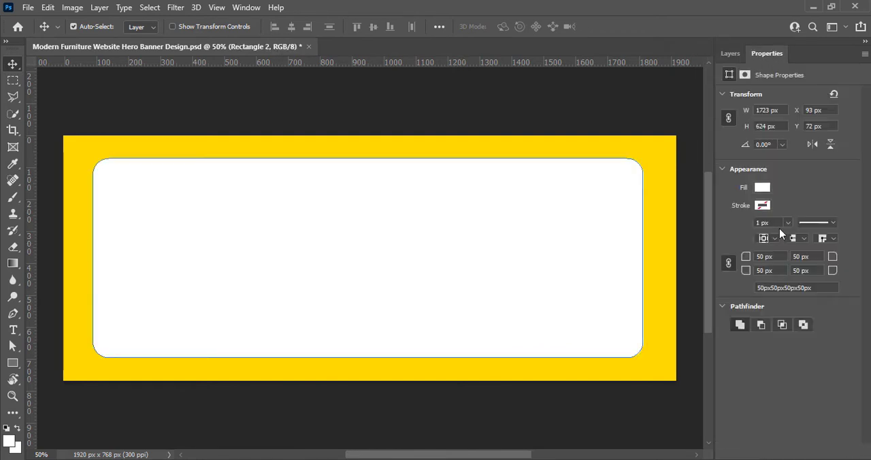
text(75)
key(Return)
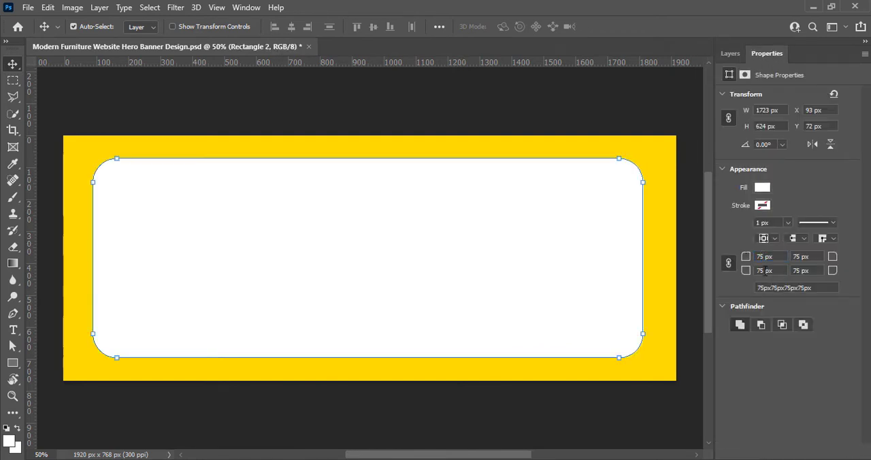
text(80)
key(Return)
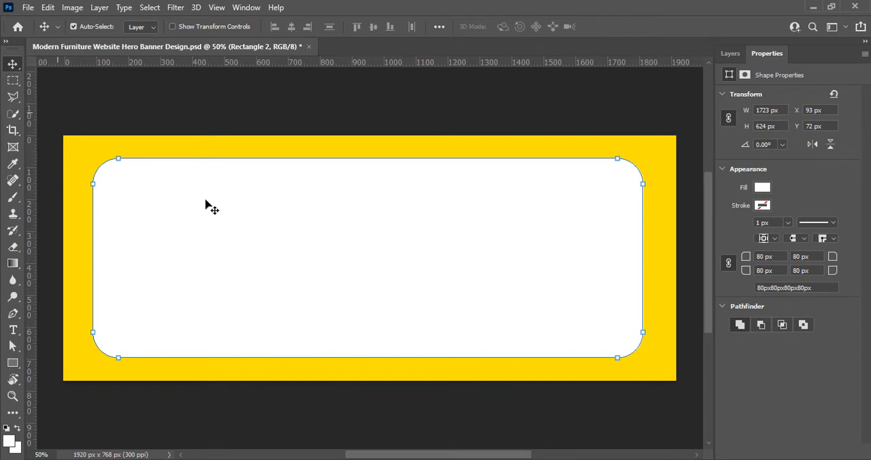
- Rotate the white rectangle about 2.8°, scaled to about 98% and recentred on the canvas, and save the document
key(ctrl+t)
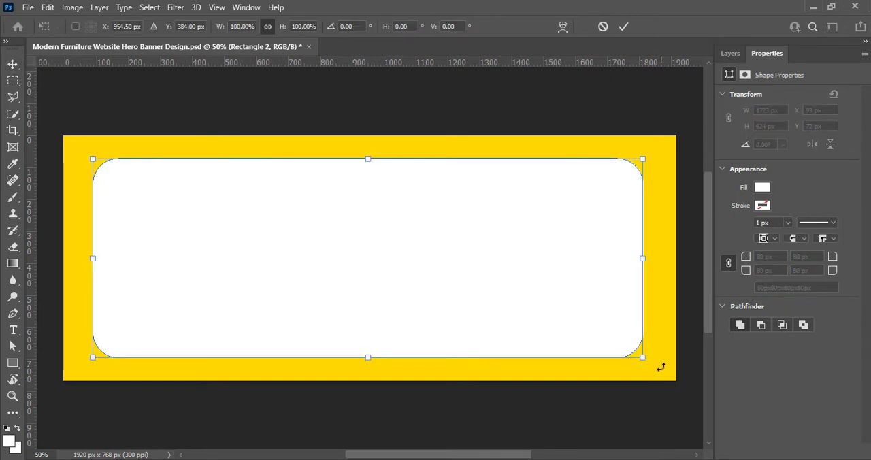
drag(660, 367, 627, 360)
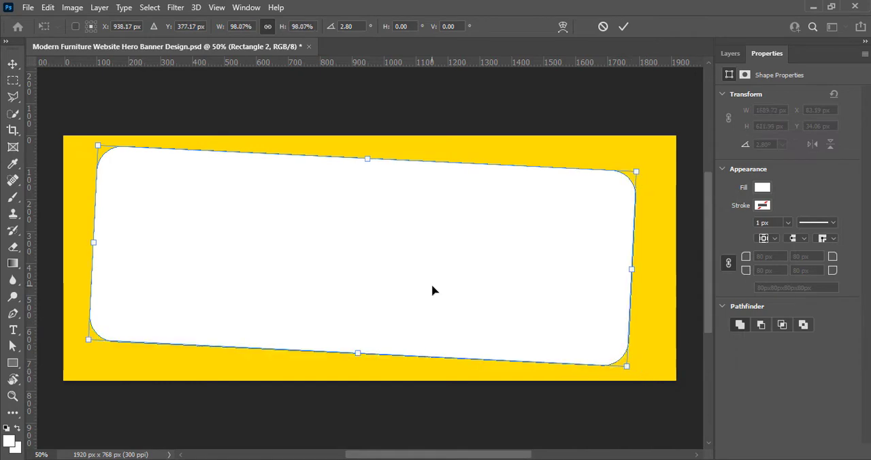
drag(434, 290, 438, 292)
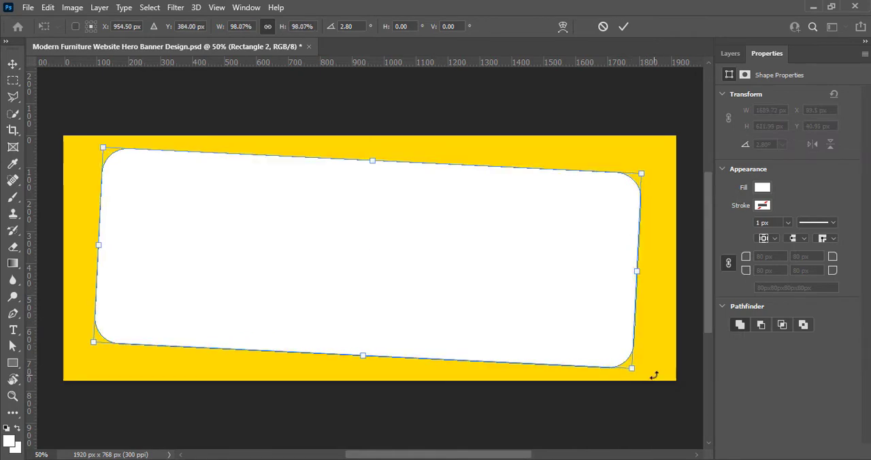
drag(651, 375, 653, 375)
key(Return)
click(624, 422)
key(ctrl+s)
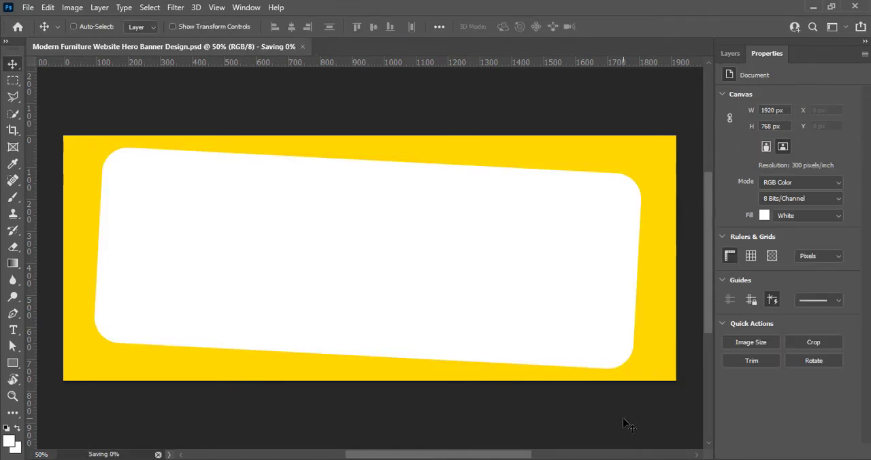
- Lighten the background rectangle's fill to pale yellow ffeb7f
click(730, 54)
double_click(742, 147)
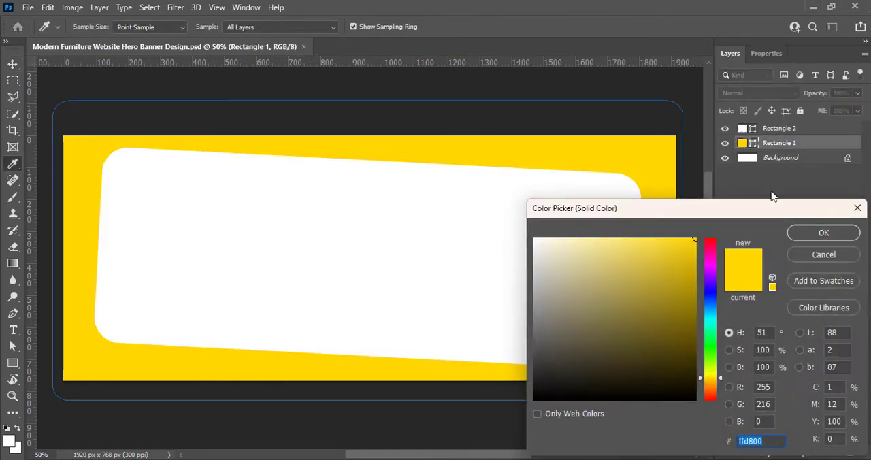
mouse_move(603, 238)
mouse_down()
mouse_move(583, 238)
mouse_move(613, 239)
mouse_up()
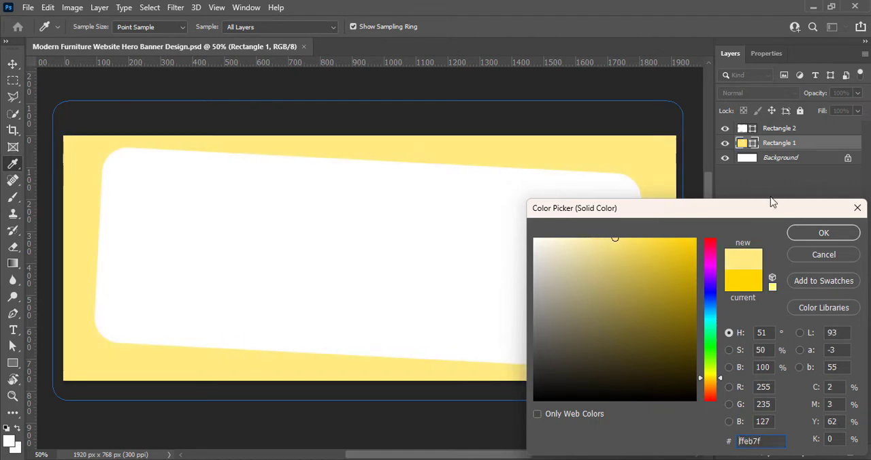
click(823, 233)
click(758, 194)
- Add a new empty layer above the white rounded rectangle
click(742, 130)
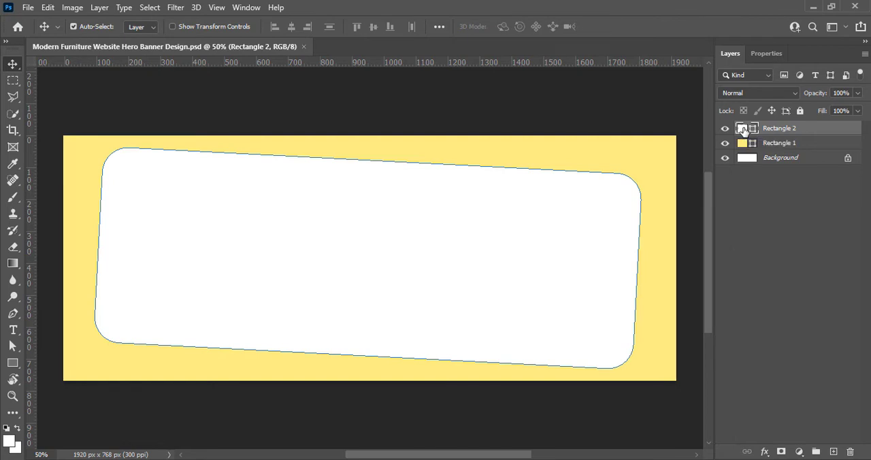
click(833, 451)
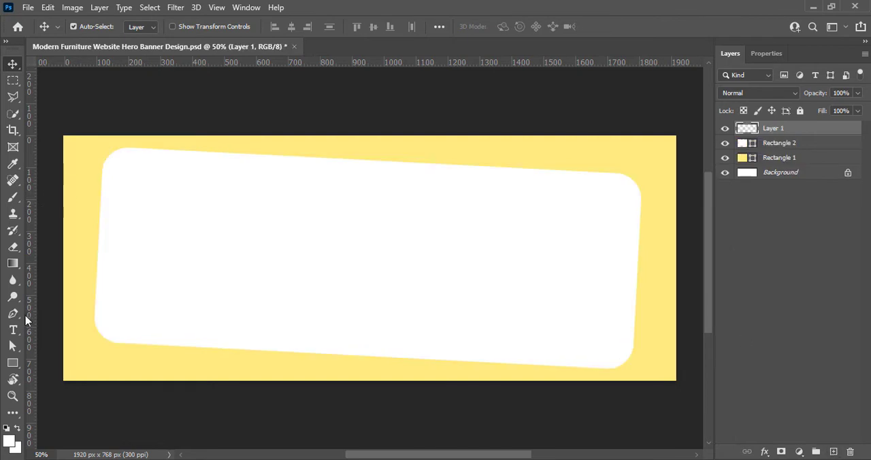
click(762, 255)
- Recolour the white rounded rectangle to a very dark navy blue and save the document
double_click(741, 143)
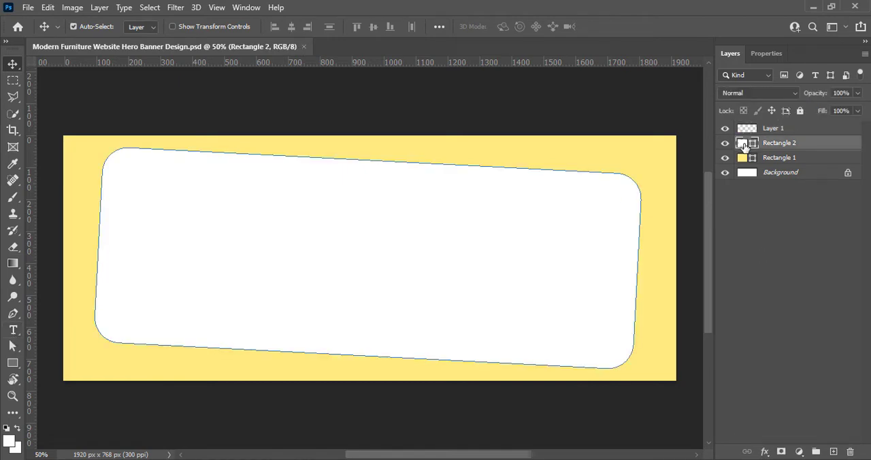
click(708, 288)
drag(708, 296, 707, 292)
drag(693, 337, 696, 367)
click(711, 295)
mouse_move(711, 294)
mouse_down()
mouse_move(710, 285)
mouse_move(712, 296)
mouse_up()
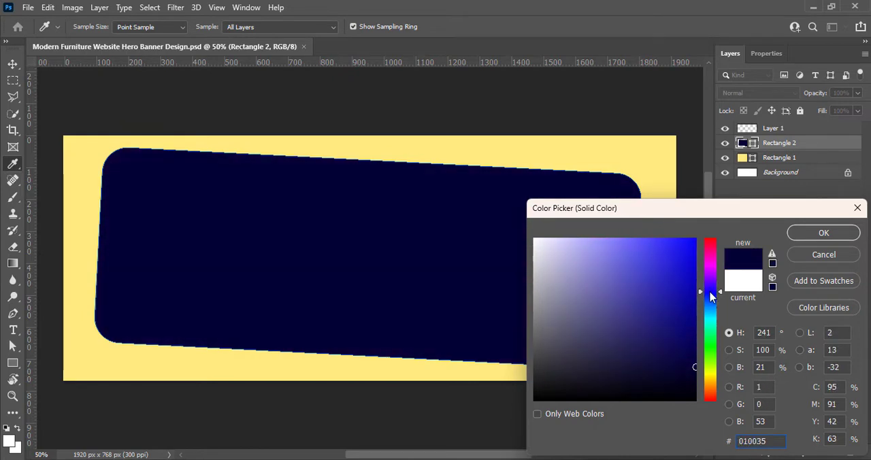
drag(694, 368, 697, 371)
key(Return)
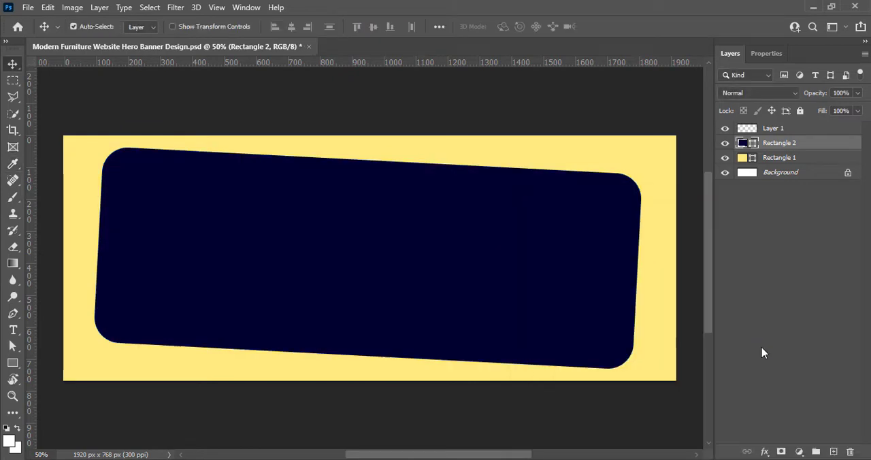
click(762, 352)
key(ctrl+s)
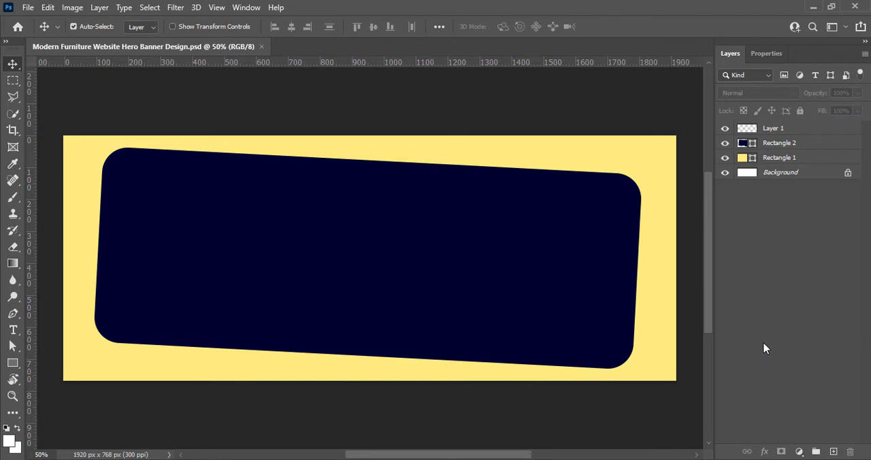
- Enlarge the navy rectangle to about 104.4% width and 102.2% height, rotating it a further 0.64° or so
click(630, 267)
key(ctrl+t)
drag(641, 260, 652, 258)
drag(92, 256, 80, 254)
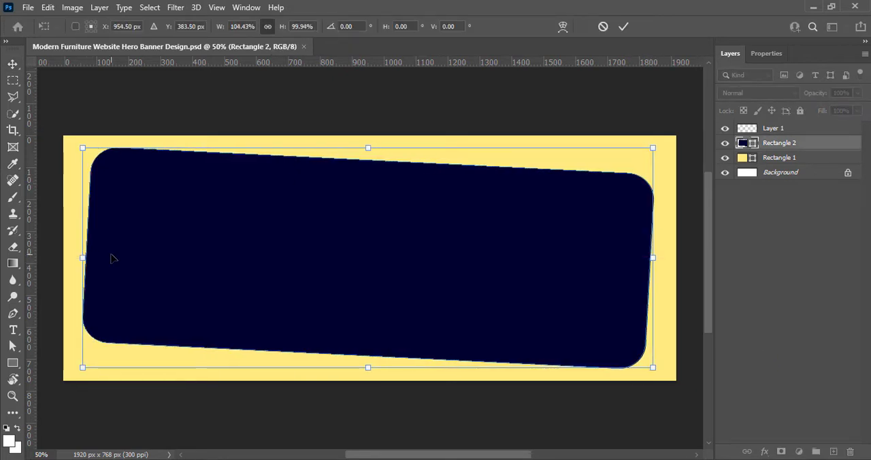
drag(664, 378, 671, 370)
drag(368, 148, 369, 145)
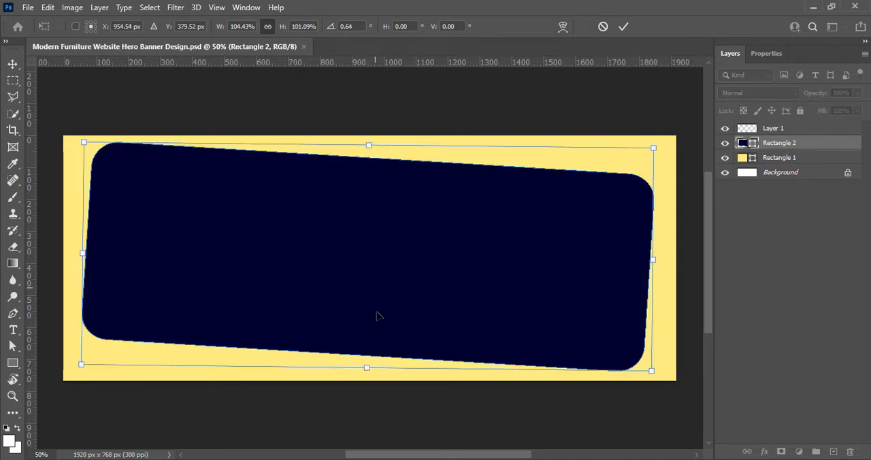
drag(369, 370, 369, 372)
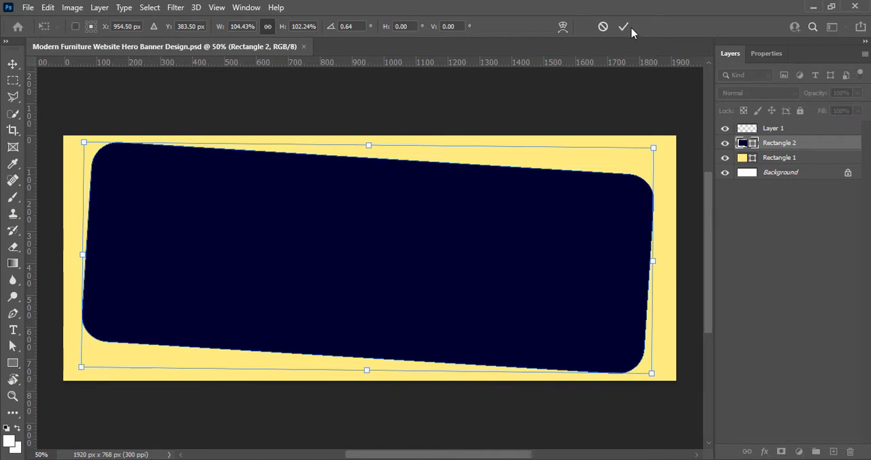
click(630, 27)
click(405, 186)
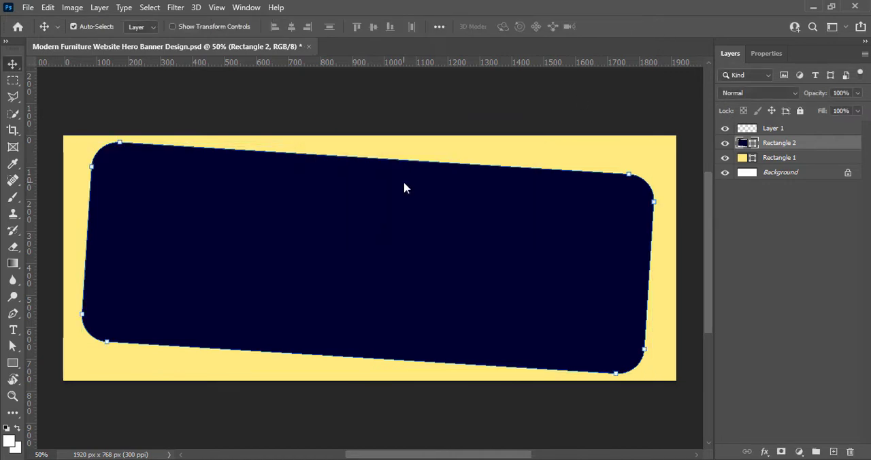
- On the empty top layer, draw a white rectangle about 995 × 920 px over the canvas's right half, with 90 px corner radii
click(779, 129)
key(u)
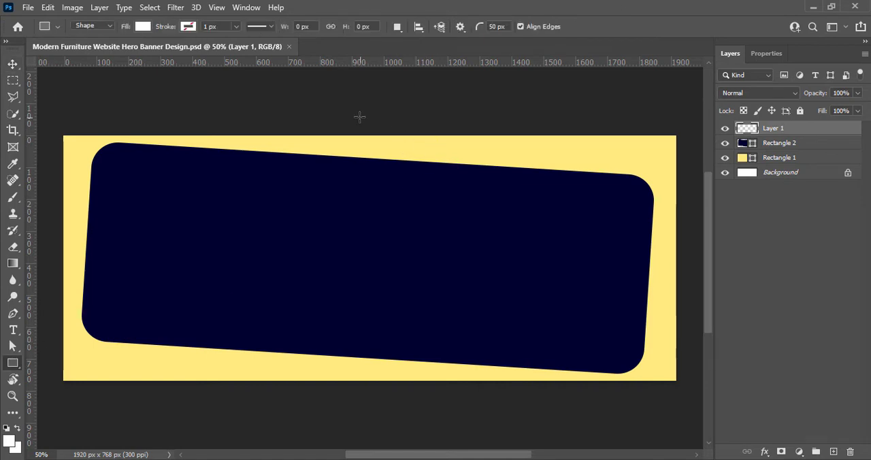
drag(369, 111, 687, 404)
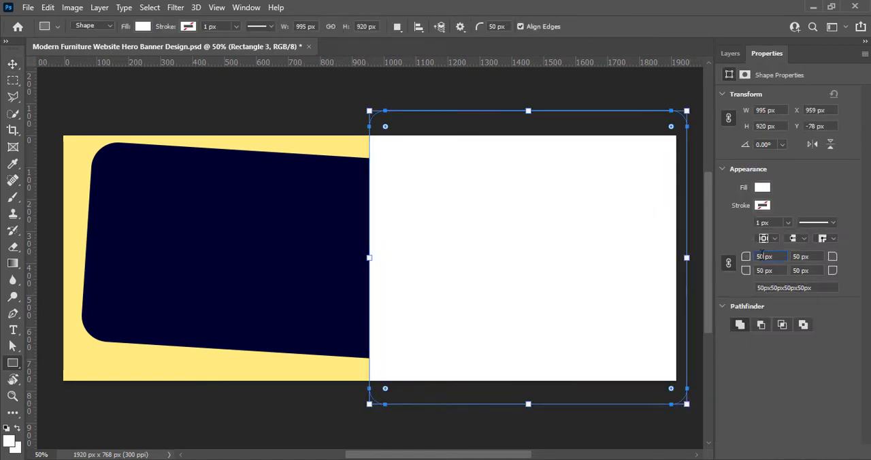
key(Return)
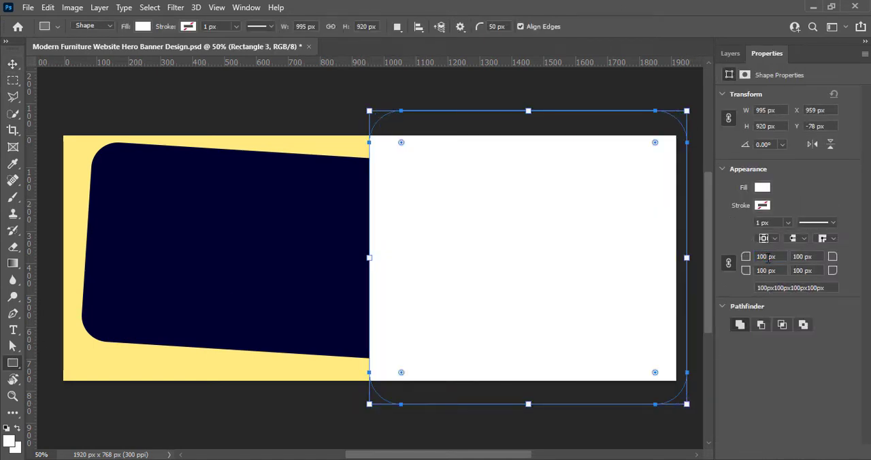
drag(768, 257, 731, 262)
text(90)
key(Return)
- Rotate the new white rectangle about 27° and widen it to about 151%, with one rounded corner pointing into the navy shape
click(12, 66)
drag(544, 233, 524, 185)
key(ctrl+t)
drag(680, 368, 632, 440)
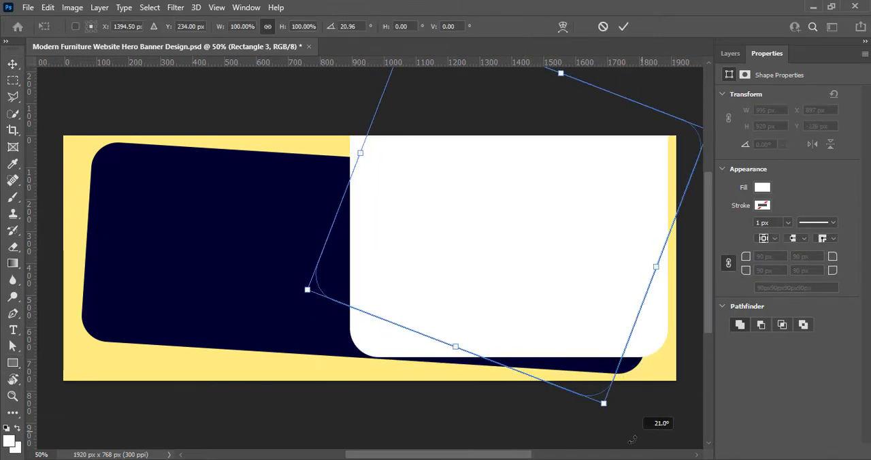
drag(565, 290, 586, 295)
drag(649, 428, 627, 442)
drag(639, 278, 644, 294)
drag(665, 330, 630, 332)
drag(562, 455, 510, 456)
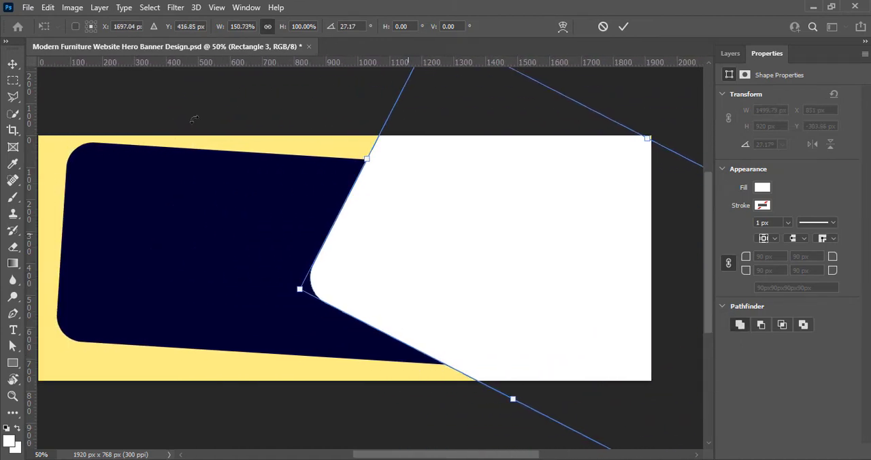
- Shift the tilted white shape further over the navy one and extend its height to about 1030 px, covering the canvas's upper-right corner
mouse_move(684, 387)
mouse_down()
mouse_move(669, 379)
mouse_move(667, 387)
mouse_up()
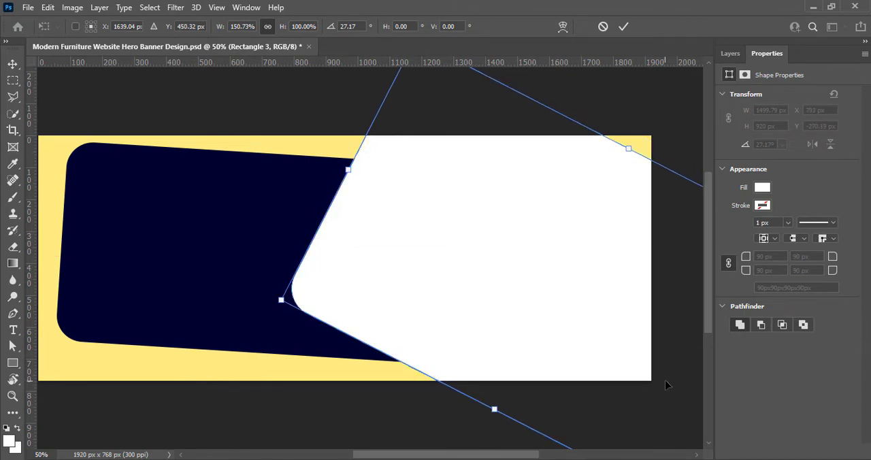
drag(628, 148, 650, 119)
click(624, 26)
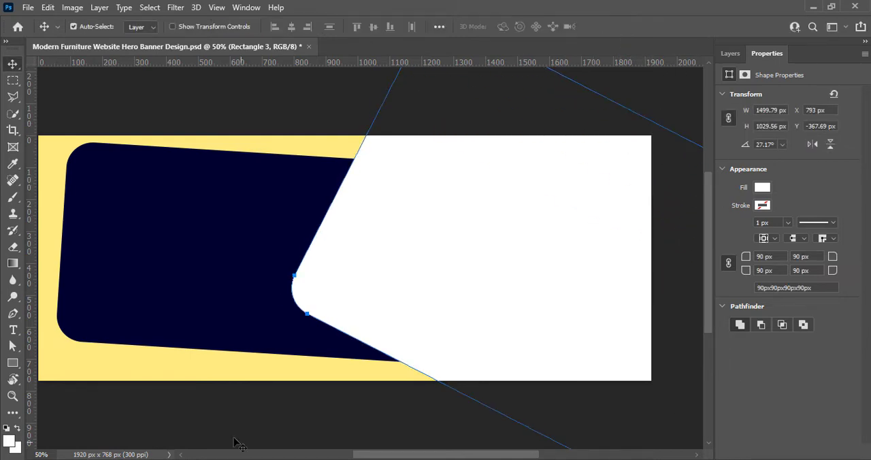
click(237, 413)
scroll(235, 411, left, 1)
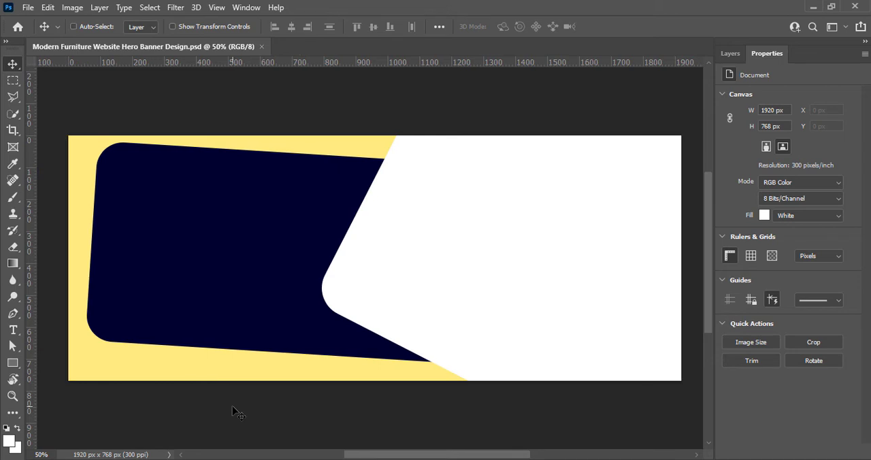
- Rotate the large tilted white shape a further 1.61° or so
click(530, 274)
key(ctrl+t)
drag(299, 326, 293, 318)
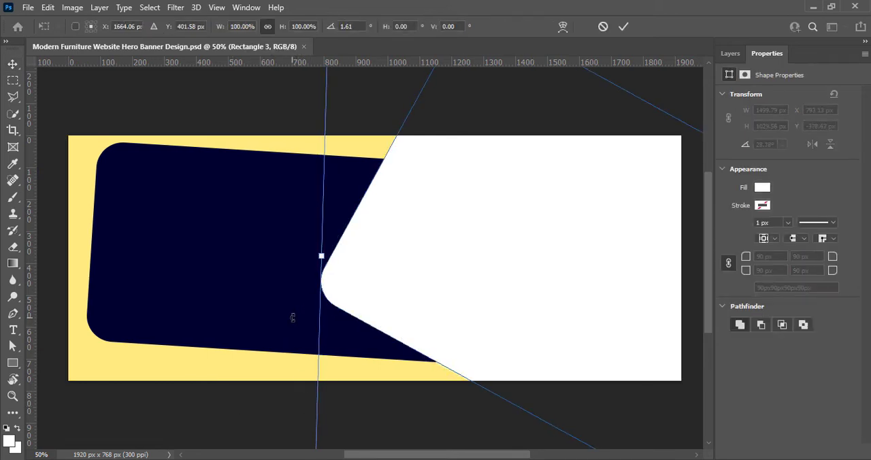
click(622, 28)
click(320, 409)
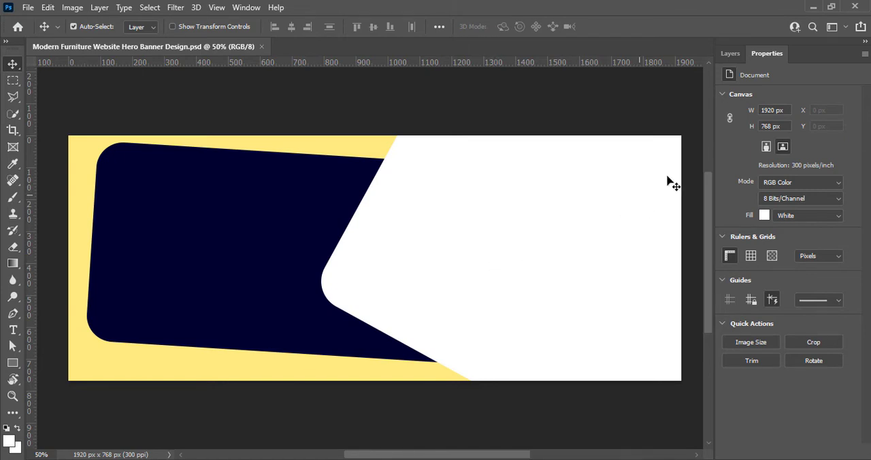
- Recolour the large tilted white shape to a light yellow sampled from the background and shifted slightly in hue and saturation
click(731, 53)
click(779, 128)
double_click(741, 128)
click(333, 366)
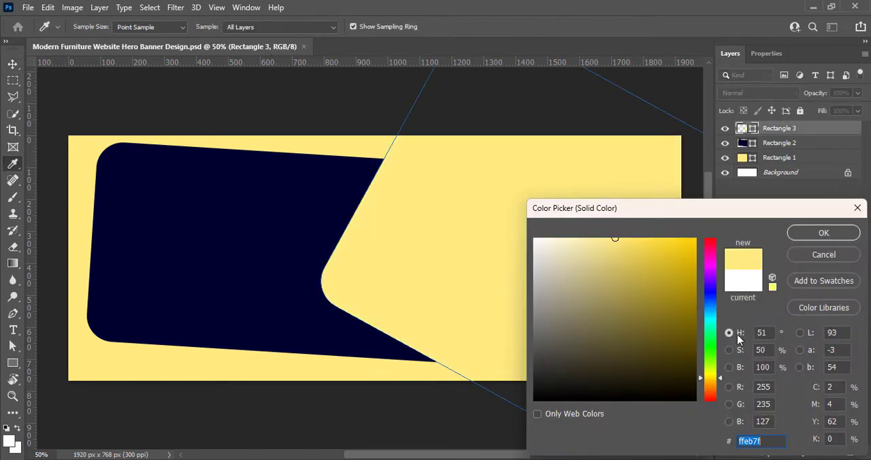
mouse_move(635, 243)
mouse_down()
mouse_move(634, 235)
mouse_move(560, 247)
mouse_move(559, 235)
mouse_move(621, 233)
mouse_up()
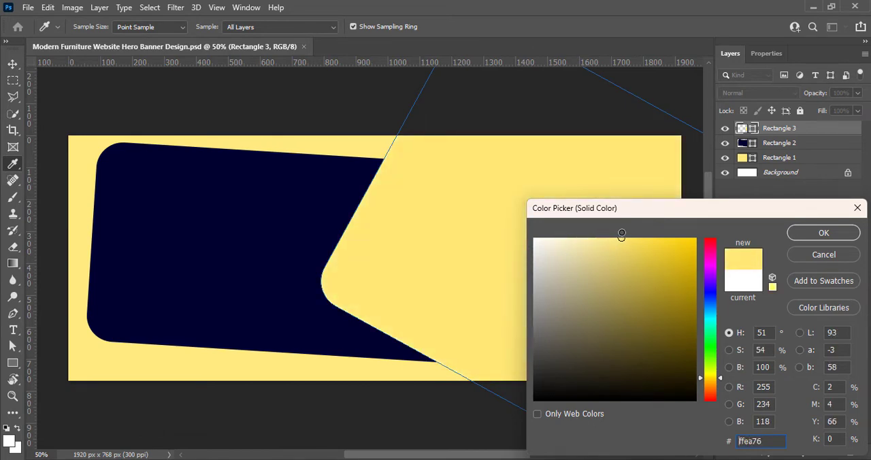
drag(621, 234, 618, 229)
click(619, 239)
drag(713, 378, 713, 377)
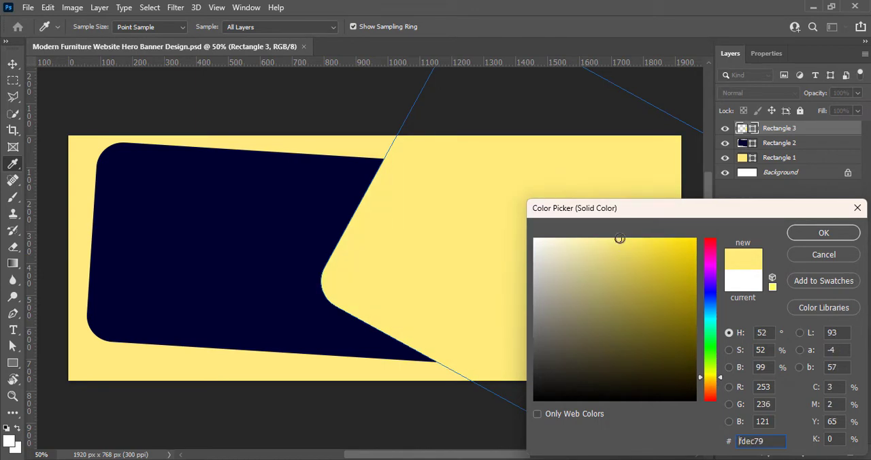
mouse_move(620, 240)
mouse_down()
mouse_move(635, 238)
mouse_move(603, 236)
mouse_move(614, 235)
mouse_up()
click(808, 234)
key(v)
click(403, 404)
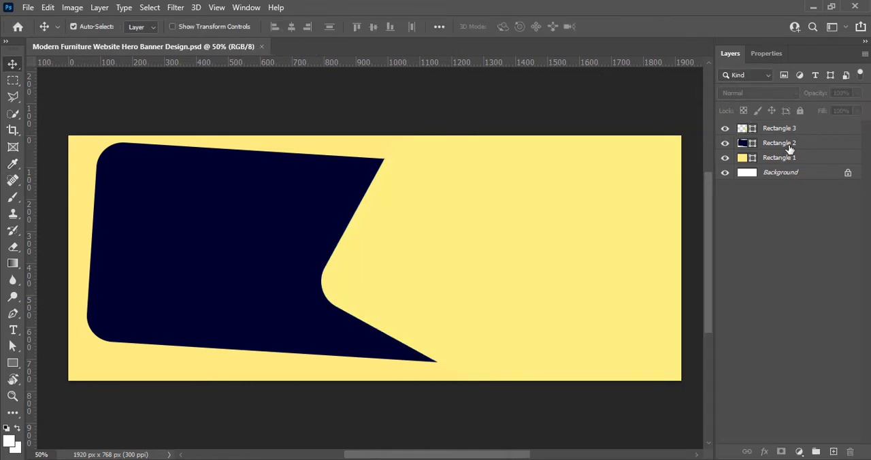
- Draw a white rectangle about 676 × 602 px over the yellow right half and round its corners to 75 px
drag(424, 204, 639, 396)
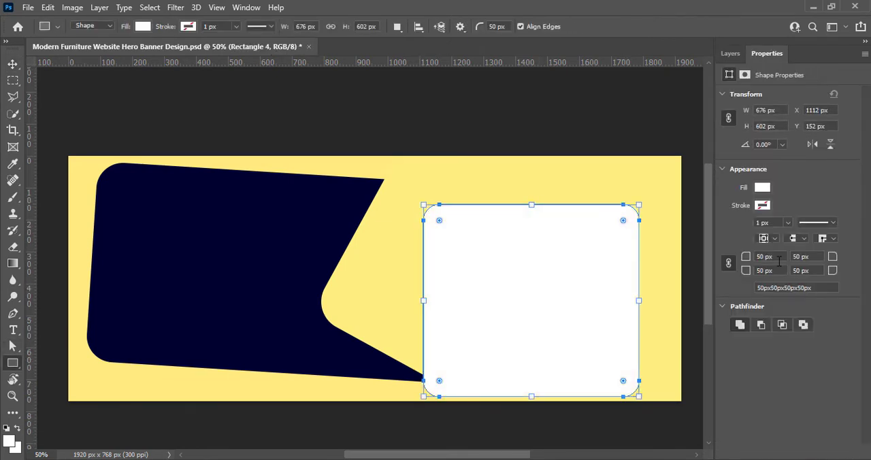
key(BackSpace)
key(Return)
text(75)
key(Return)
key(v)
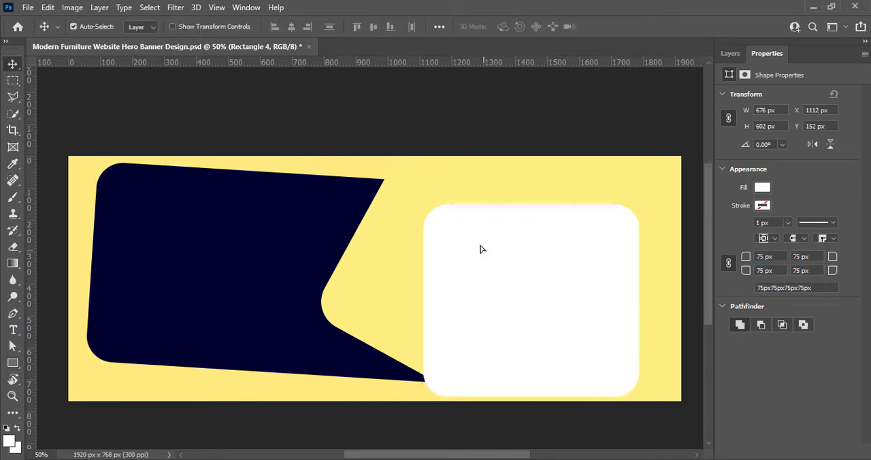
- Rotate the new white rectangle about 36° and move it closer to the navy shape's notch
drag(481, 249, 468, 221)
key(ctrl+t)
drag(645, 196, 628, 292)
drag(525, 264, 512, 285)
drag(664, 296, 653, 276)
drag(487, 296, 479, 290)
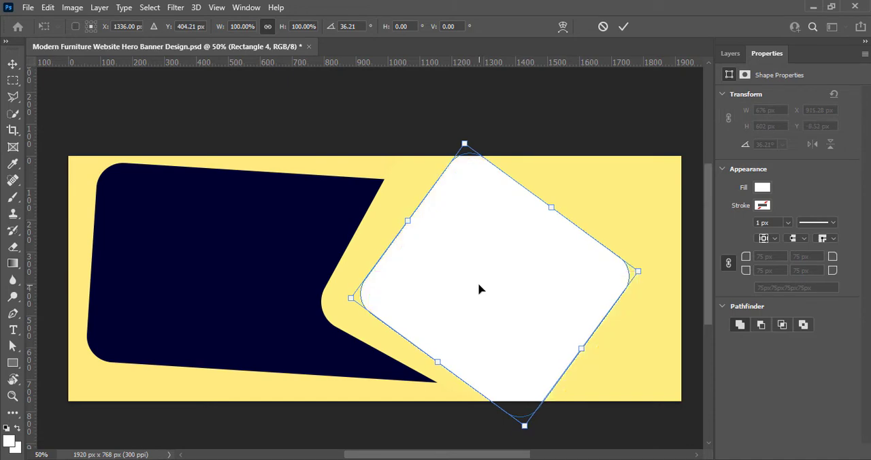
- Shrink the tilted white rectangle to about 70.7% width and 83.2% height, reducing its rotation to about 32.9°
drag(589, 347, 553, 311)
drag(471, 296, 495, 304)
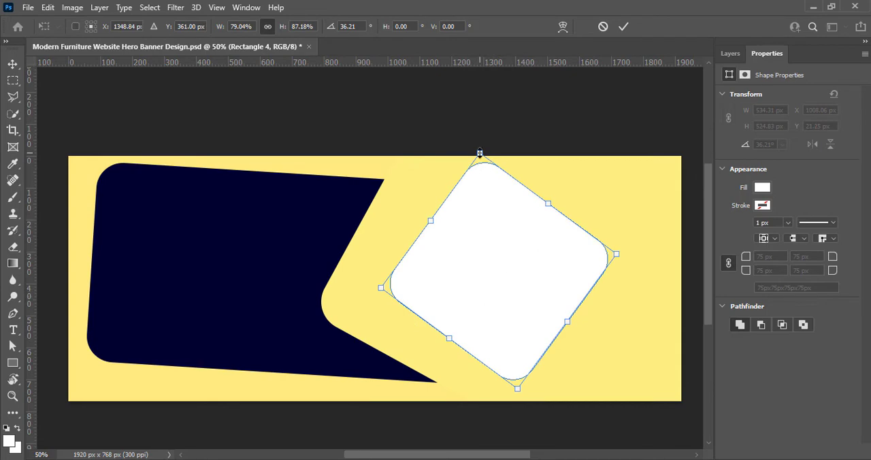
drag(480, 153, 479, 168)
drag(482, 255, 468, 263)
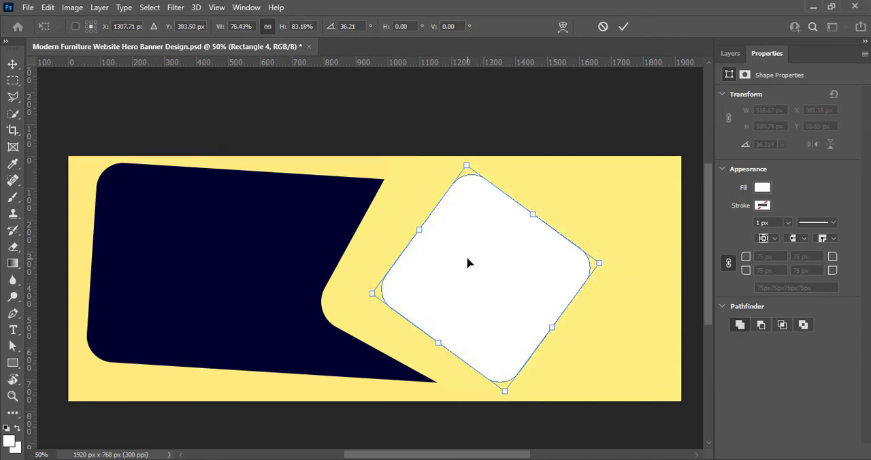
drag(420, 229, 415, 219)
drag(599, 274, 609, 256)
drag(555, 326, 535, 314)
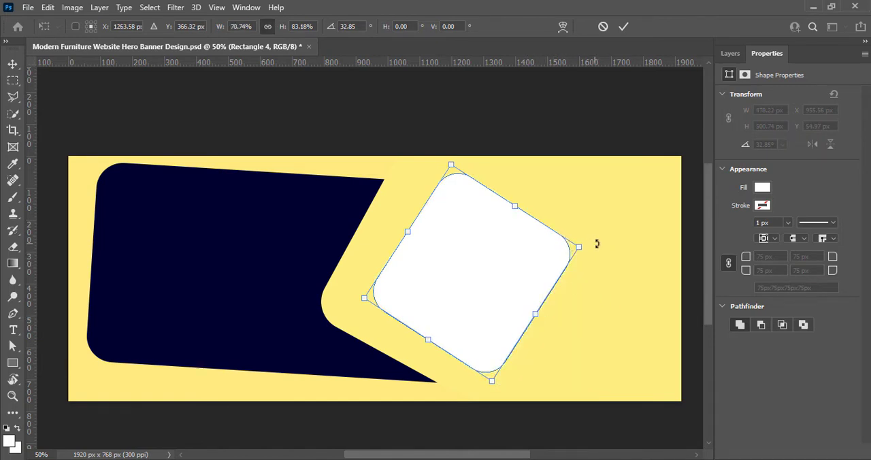
- Enlarge the tilted white rectangle to about 86.2% width and 89.9% height with a rotation of about 32.2°
drag(597, 243, 595, 251)
drag(534, 322, 554, 334)
drag(530, 219, 539, 208)
drag(494, 270, 486, 272)
drag(611, 246, 617, 246)
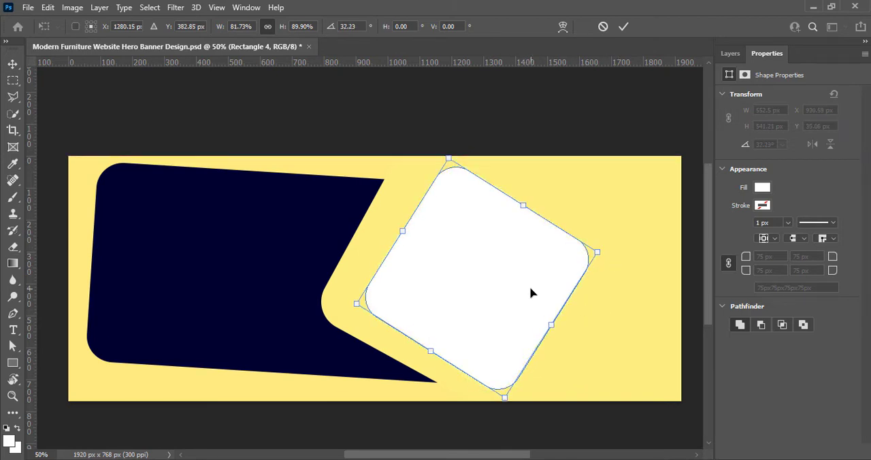
drag(556, 324, 564, 328)
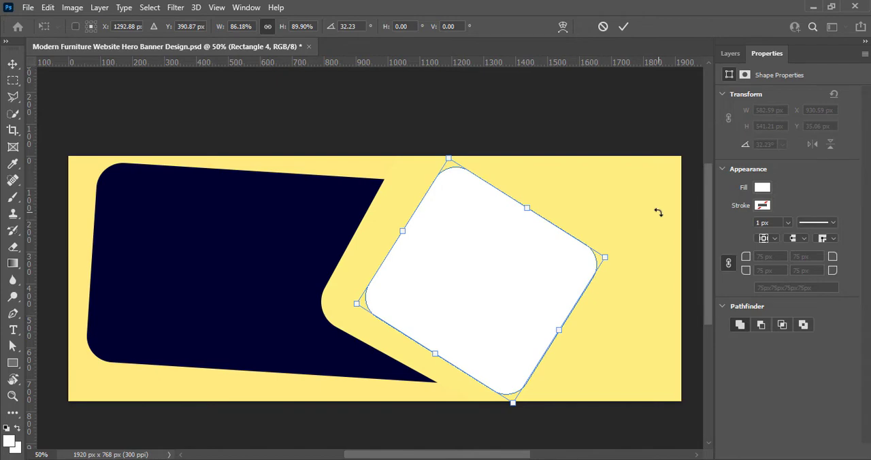
click(623, 27)
- Move the white rounded square rightward, then rotate the large yellow shape about 3.15° and shift it right to expose more navy
drag(488, 292, 532, 284)
drag(443, 363, 465, 366)
key(ctrl+t)
drag(395, 424, 330, 409)
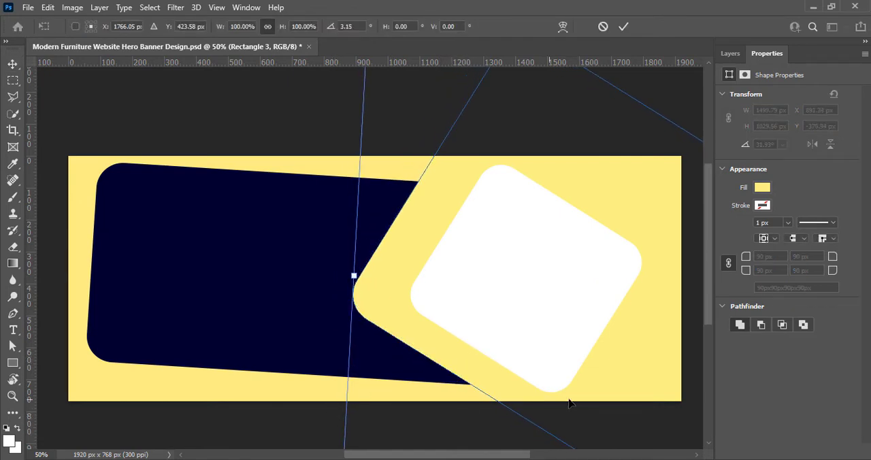
drag(629, 382, 641, 391)
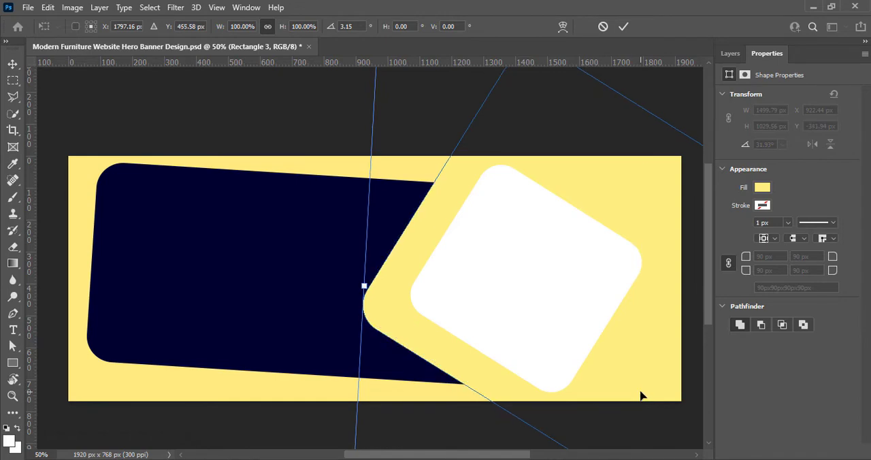
click(625, 27)
- Rotate the white rounded square a further 0.29° or so
click(533, 327)
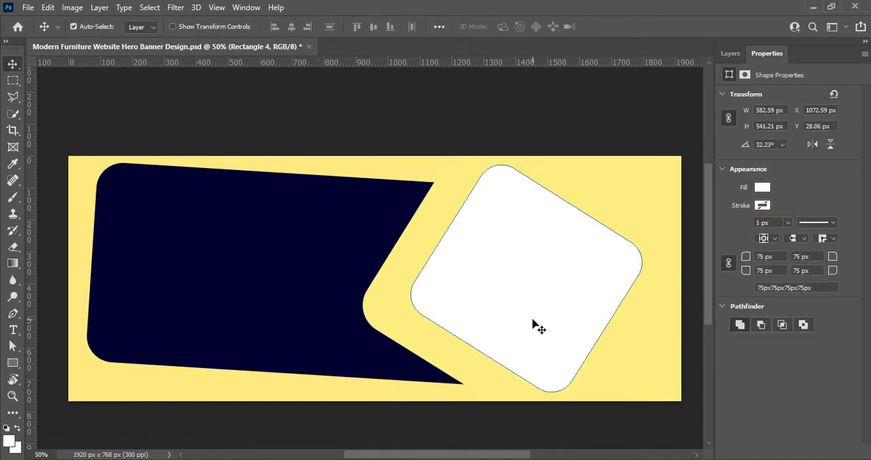
key(ctrl+t)
drag(669, 277, 667, 284)
drag(668, 278, 671, 270)
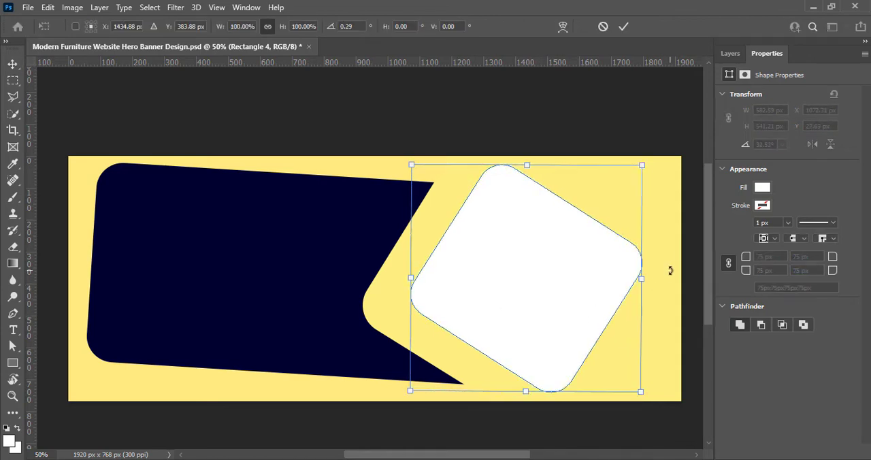
right_click(557, 283)
click(579, 71)
drag(411, 165, 450, 167)
drag(642, 168, 671, 208)
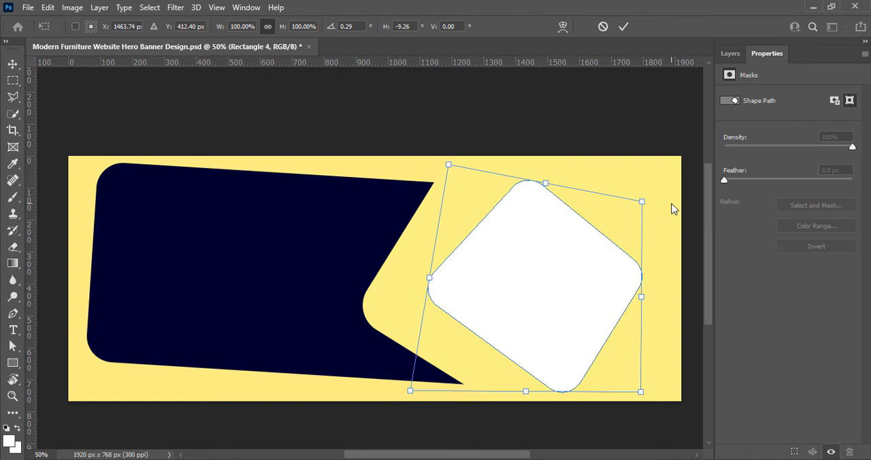
key(ctrl+z)
key(ctrl+z)
- Apply the white rounded square's rotation and move it about 50 px left and 6 px down
click(626, 27)
click(494, 313)
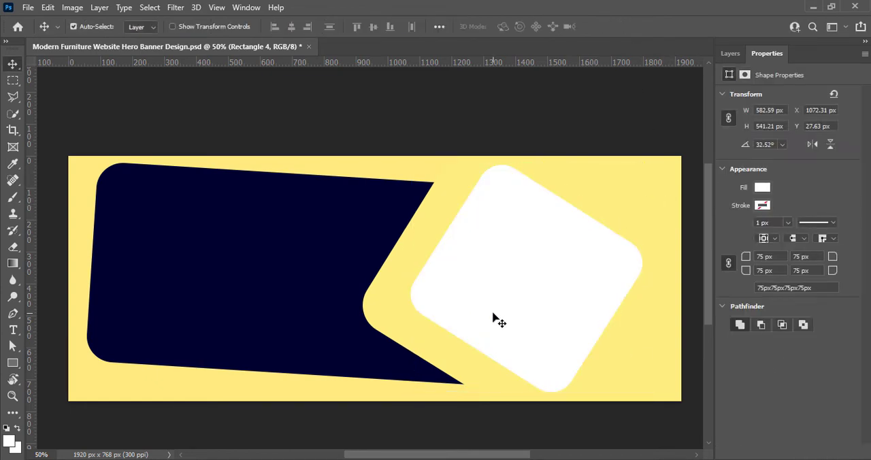
drag(494, 320, 476, 322)
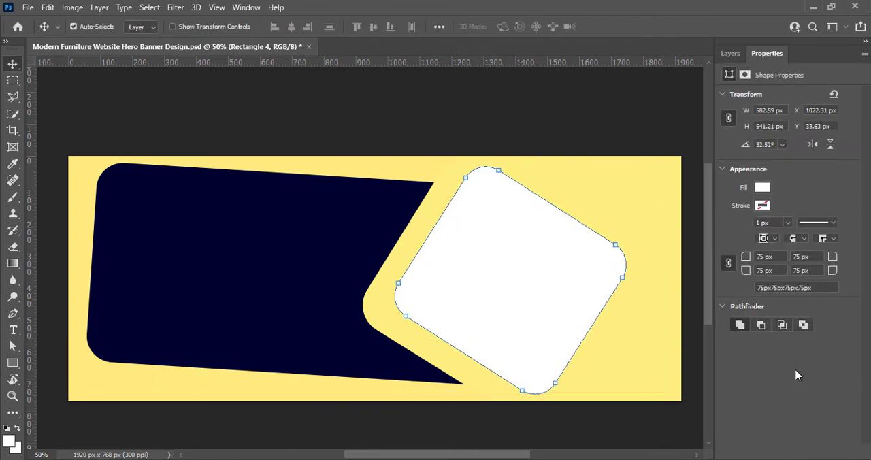
click(638, 425)
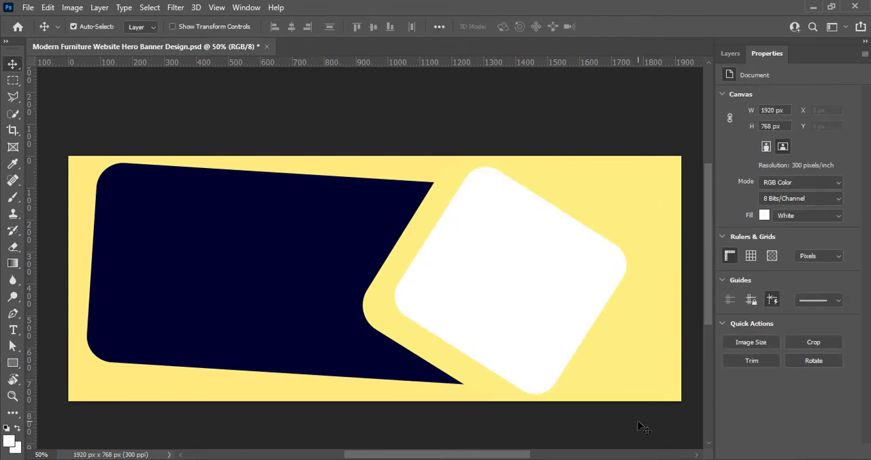
- Recolour the white rounded square to a dark reddish brown, about #631804
click(537, 294)
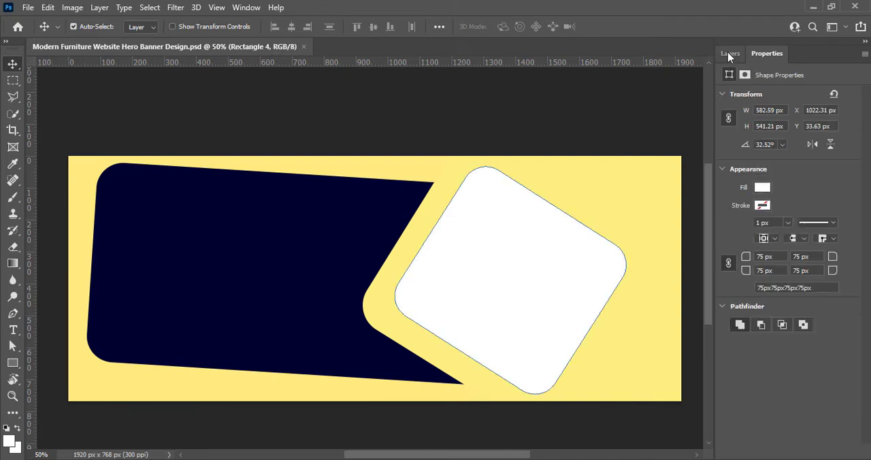
click(730, 54)
double_click(743, 128)
drag(718, 396, 714, 386)
drag(693, 280, 695, 285)
drag(718, 388, 714, 395)
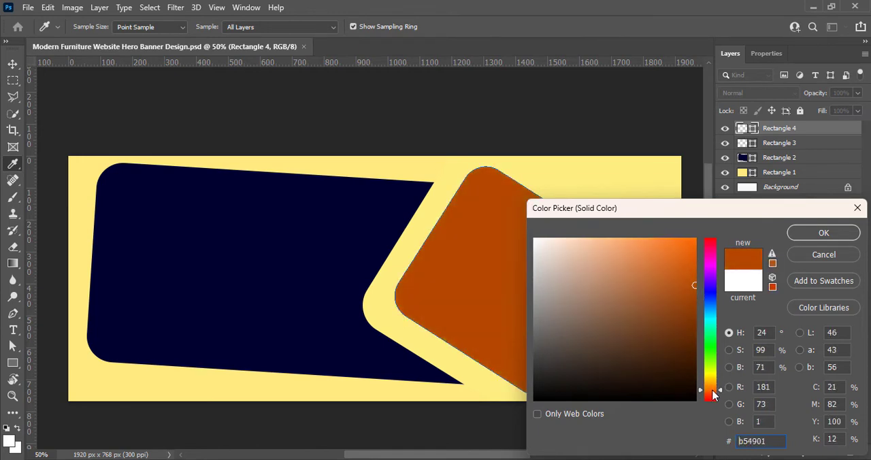
drag(694, 238, 695, 265)
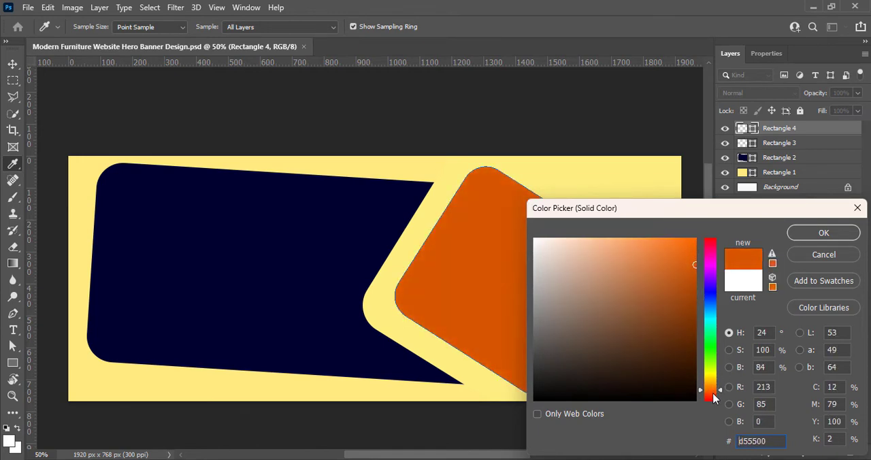
drag(713, 393, 713, 389)
drag(683, 349, 689, 338)
click(711, 395)
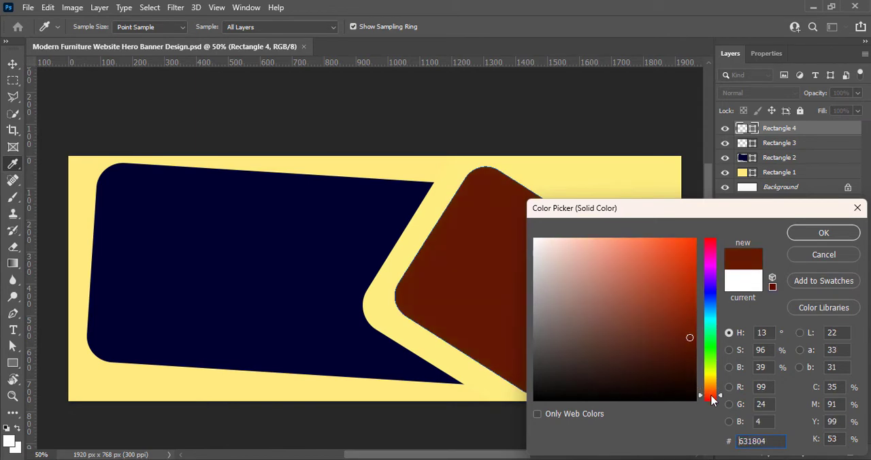
click(824, 233)
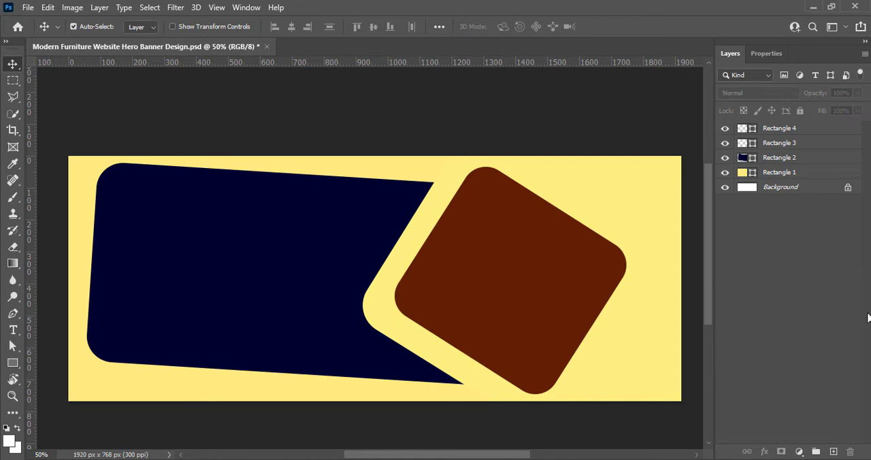
- On a new top layer, draw a white circle about 376 px across over the canvas's lower-right corner
click(833, 451)
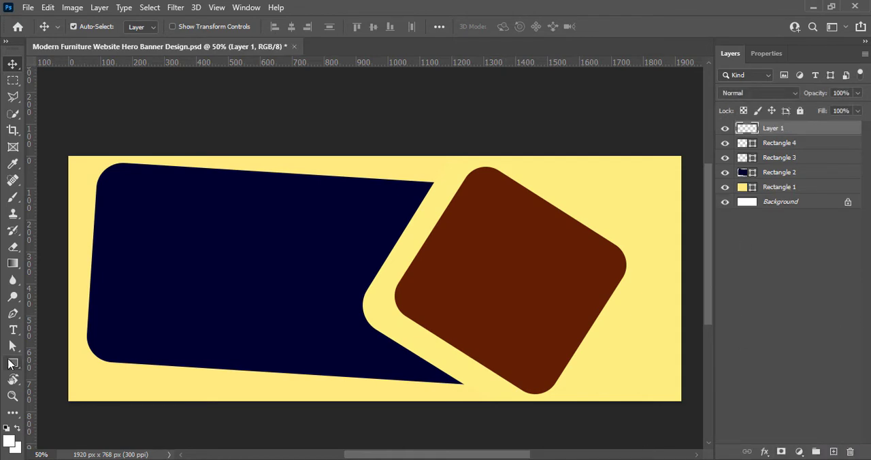
drag(12, 363, 51, 389)
mouse_move(578, 308)
mouse_down()
mouse_move(717, 432)
mouse_move(646, 414)
mouse_up()
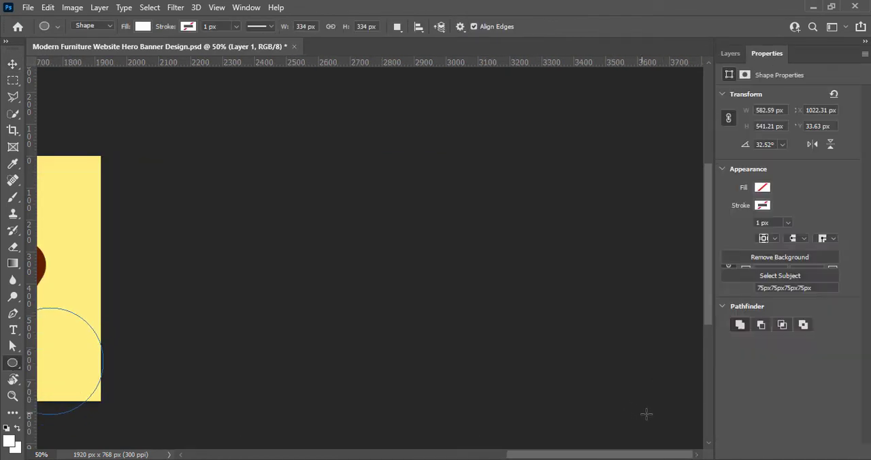
drag(590, 455, 434, 452)
drag(677, 414, 691, 434)
click(656, 419)
click(461, 182)
key(ctrl+z)
mouse_move(573, 304)
mouse_down()
mouse_move(555, 283)
mouse_move(580, 310)
mouse_up()
click(655, 396)
click(461, 182)
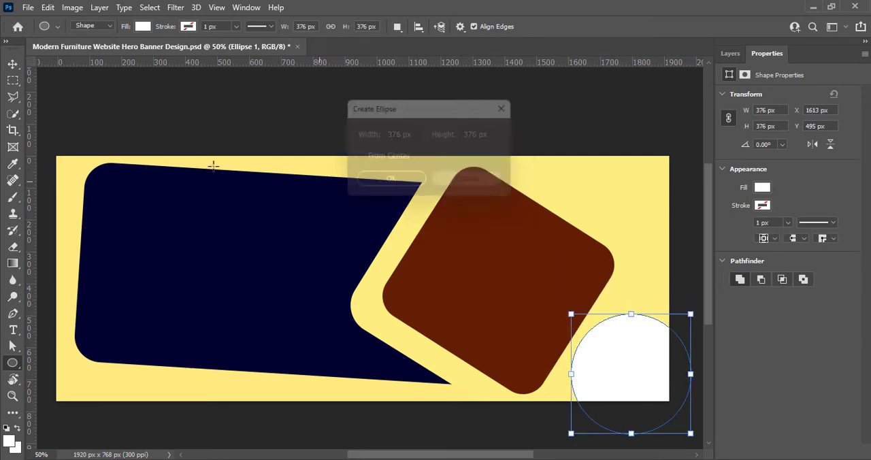
- Enlarge the white circle to about 544 × 568 px and shift it partly off the canvas's lower-right corner
click(13, 64)
drag(609, 368, 608, 375)
key(ctrl+t)
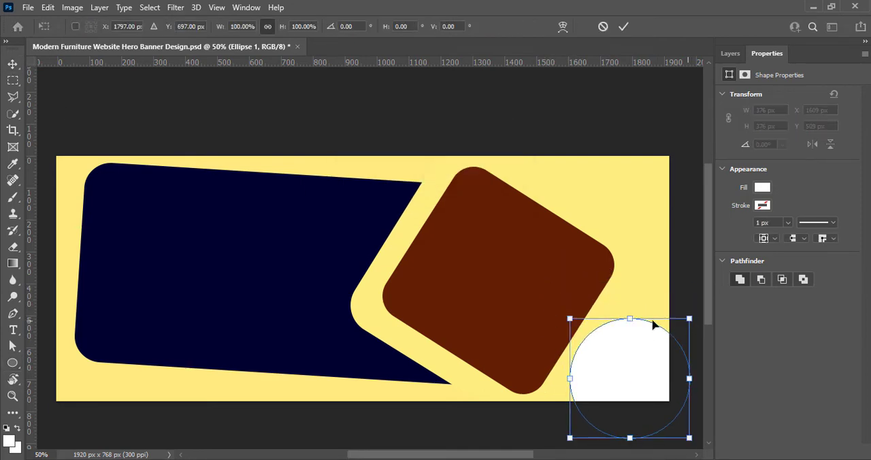
drag(569, 318, 513, 252)
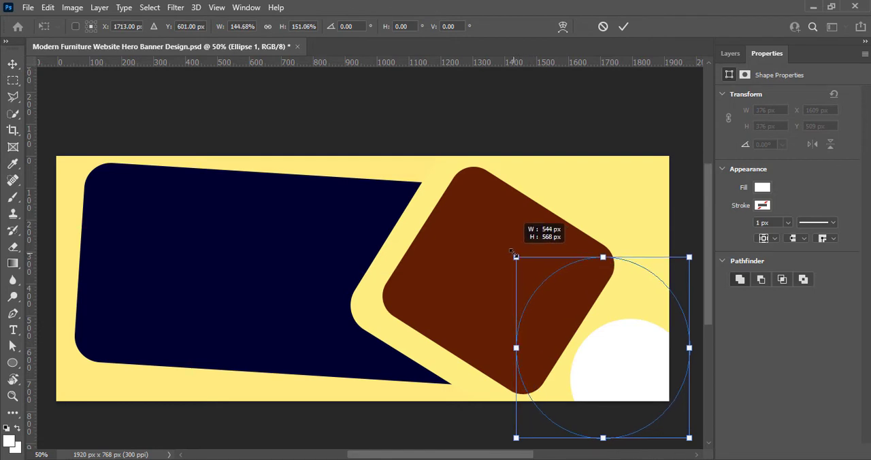
click(627, 28)
drag(624, 382, 662, 413)
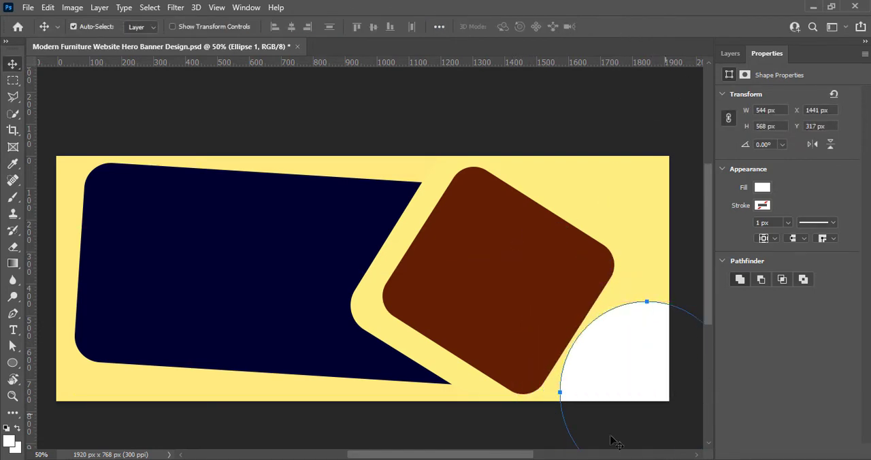
click(485, 415)
- Remove the fill from the large circle at the canvas's lower-right corner
click(698, 393)
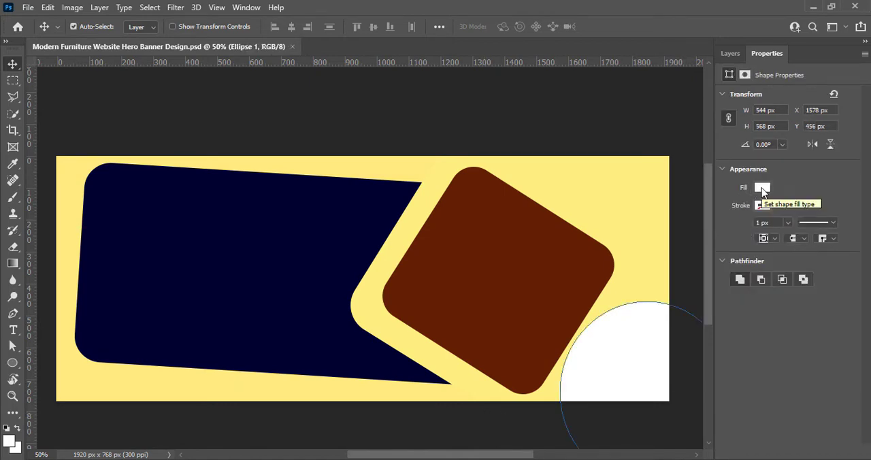
click(762, 188)
click(703, 230)
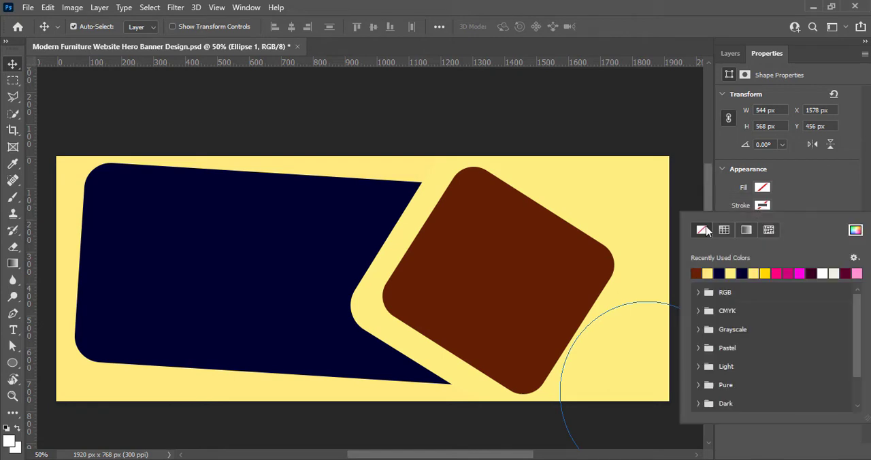
- Give the unfilled circle at the canvas's lower-right corner a solid white stroke about 7.41 px wide
click(823, 273)
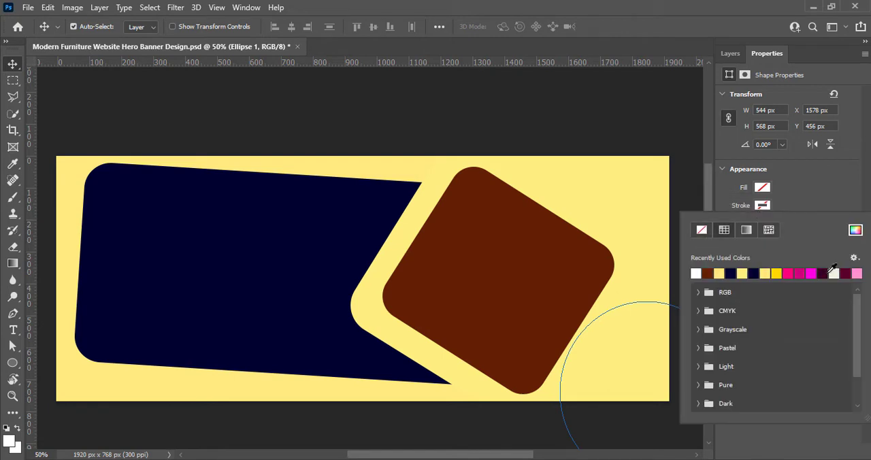
key(Escape)
click(788, 222)
drag(786, 237, 791, 240)
click(806, 181)
click(495, 417)
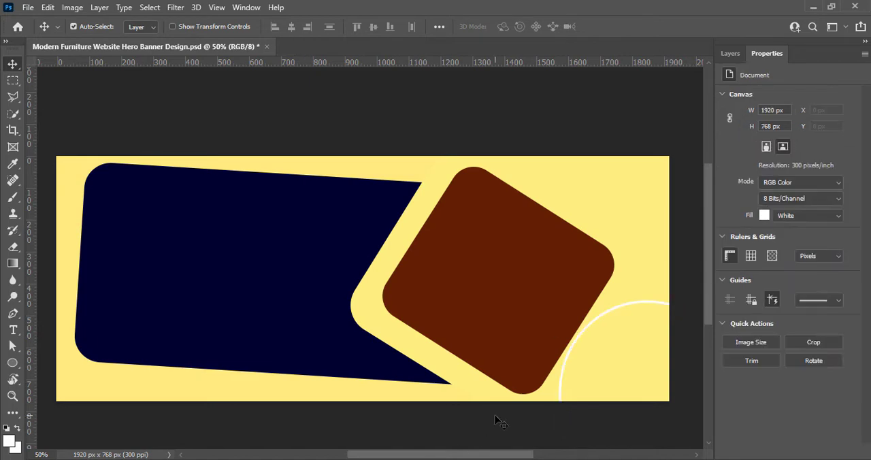
- Duplicate the white ring, shift the copy up and to the left, and enlarge it proportionally to about 140%
click(730, 53)
click(776, 128)
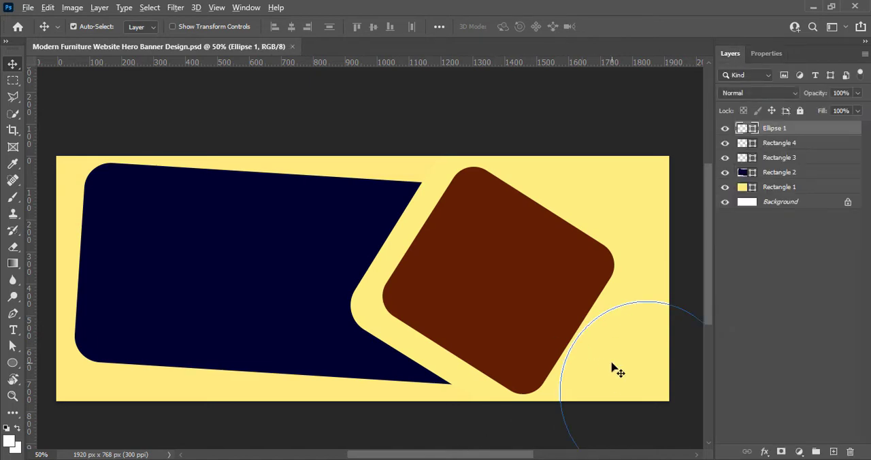
click(615, 369)
click(778, 215)
click(794, 130)
key(ctrl+j)
key(ctrl+t)
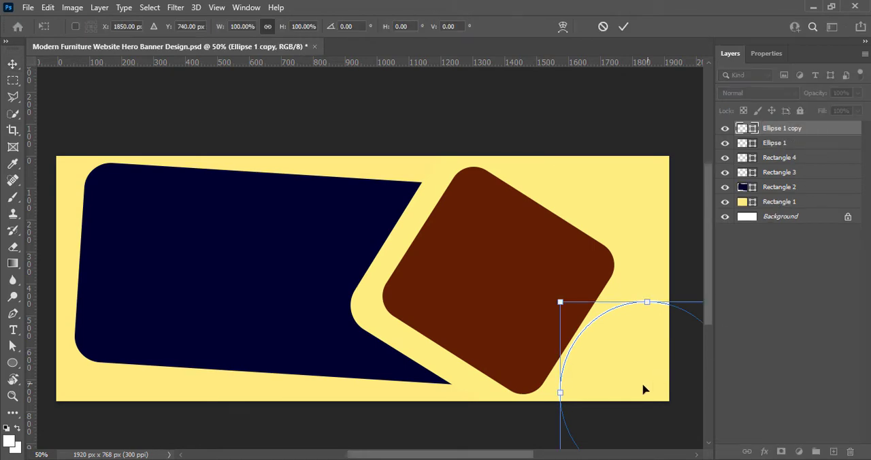
drag(644, 389, 575, 308)
drag(665, 241, 708, 219)
key(ctrl+z)
drag(552, 422, 603, 454)
mouse_move(537, 400)
mouse_down()
mouse_move(510, 370)
mouse_move(552, 406)
mouse_move(546, 398)
mouse_up()
drag(604, 230, 630, 204)
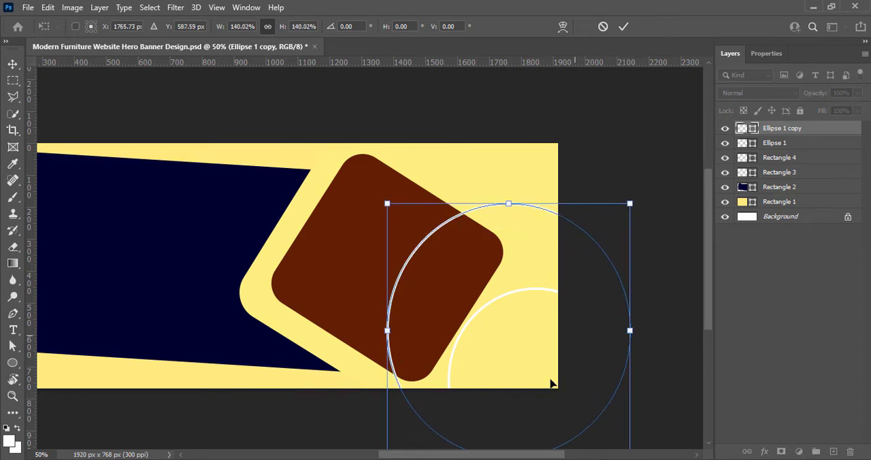
- Reposition and stretch the copied ring to about 962 × 803 px around the smaller ring, and move its layer below the original ring's
drag(590, 345, 584, 369)
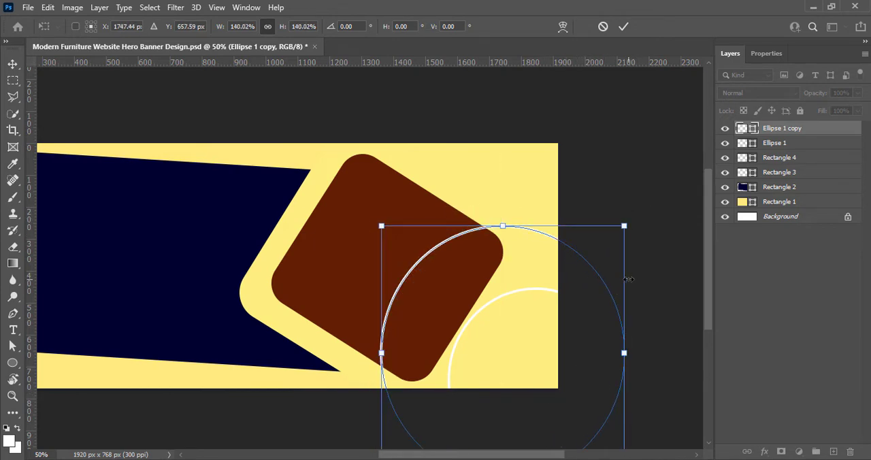
drag(624, 262, 678, 261)
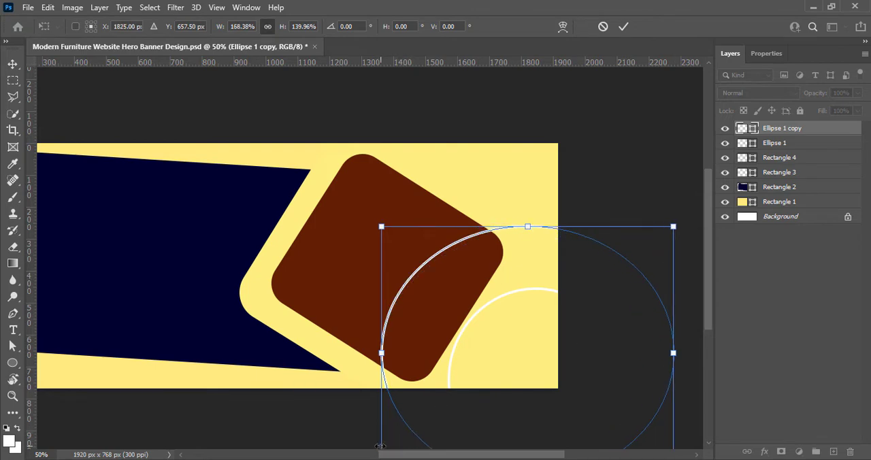
drag(381, 446, 368, 449)
drag(562, 393, 576, 398)
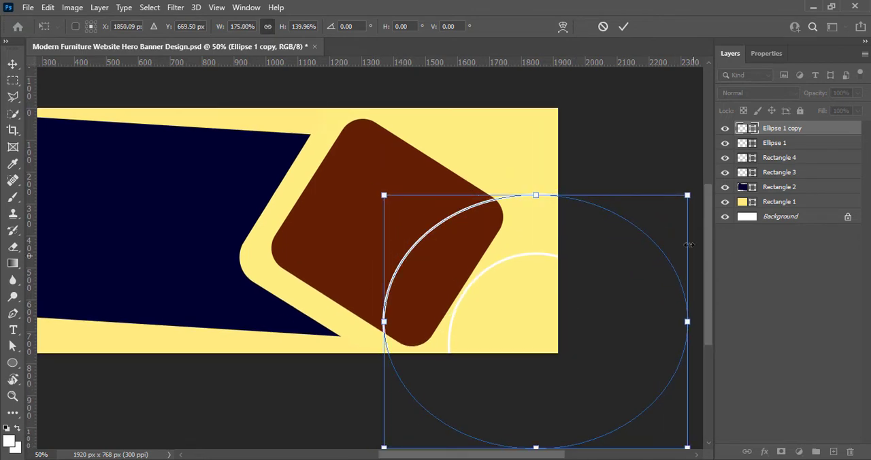
click(624, 26)
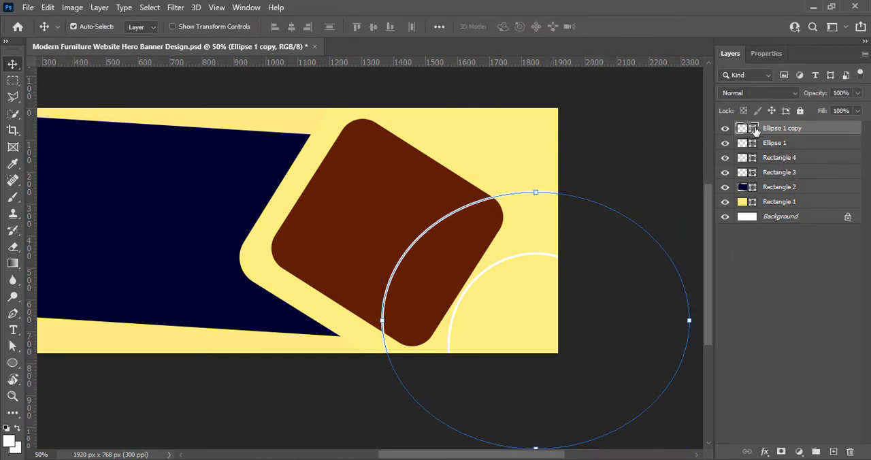
drag(754, 131, 749, 150)
- Try a pale yellow fill with no stroke on the copied ellipse
click(767, 53)
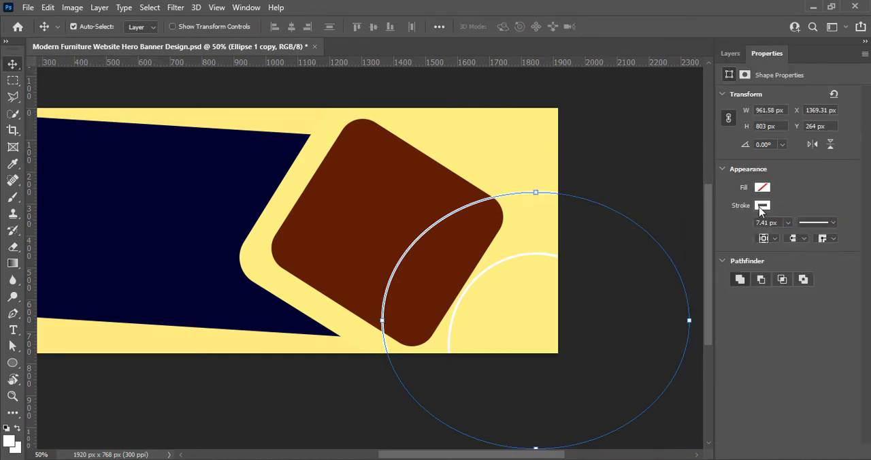
click(762, 208)
click(701, 229)
click(788, 173)
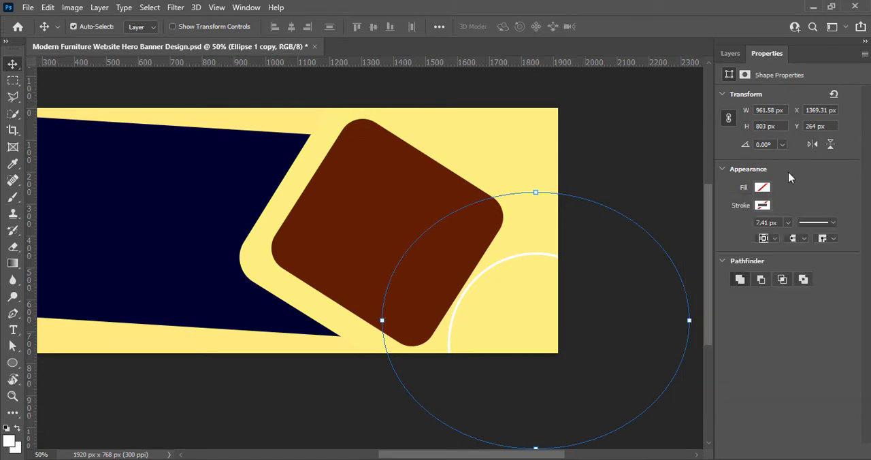
click(761, 189)
click(719, 255)
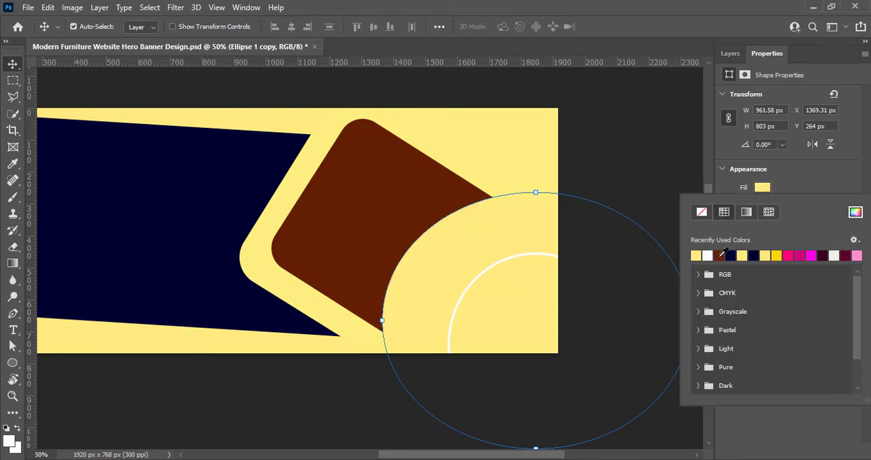
click(791, 171)
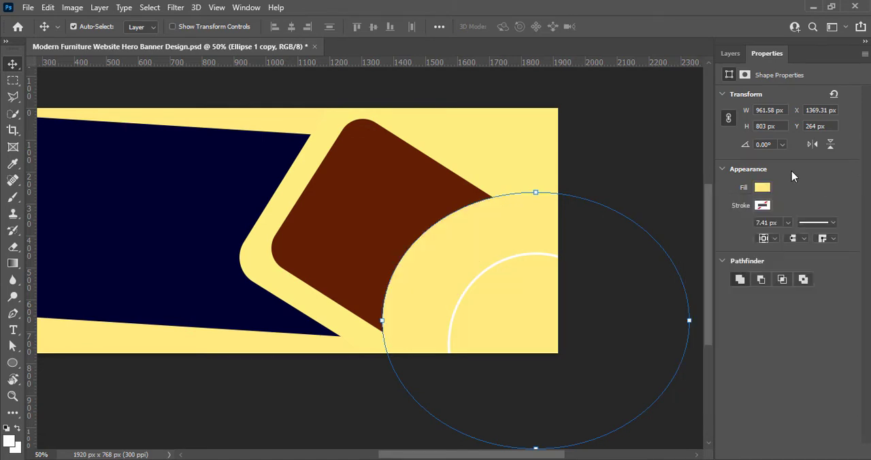
- Remove the copied ellipse's yellow fill and give it a white stroke again
click(760, 191)
click(702, 213)
click(760, 205)
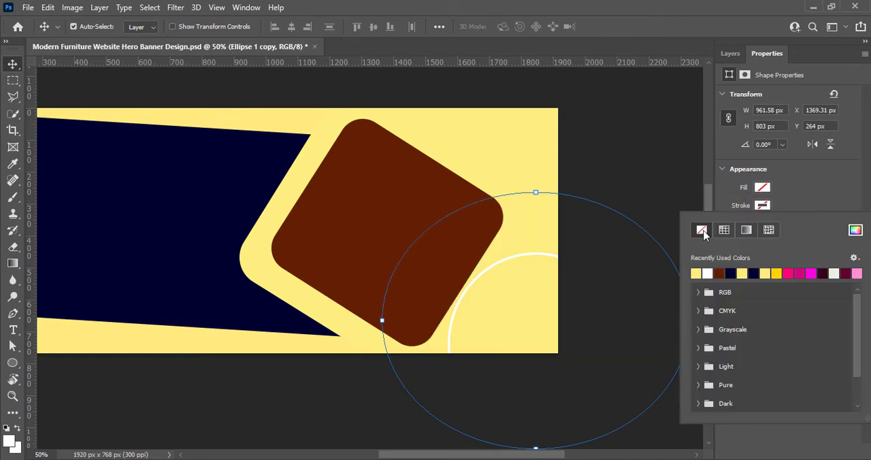
click(708, 273)
click(787, 196)
click(623, 122)
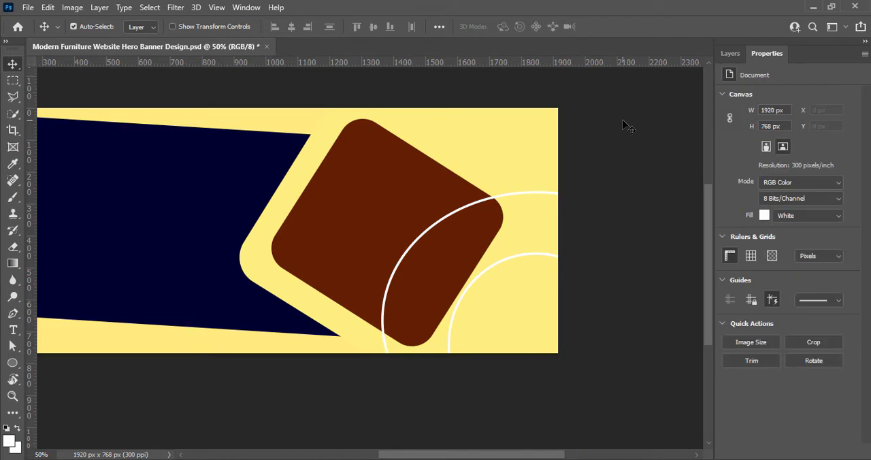
- Stretch the copied ring downward to about 107% of its height so that it looks rounder
click(730, 53)
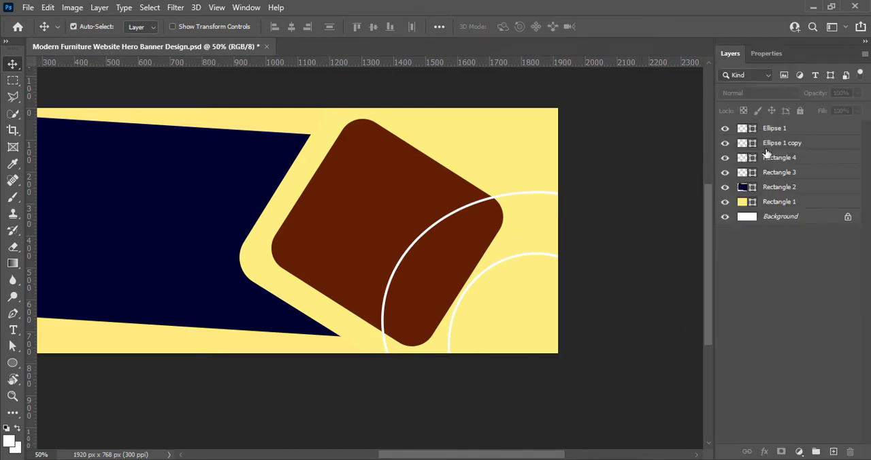
click(776, 143)
key(ctrl+t)
scroll(607, 218, down, 1)
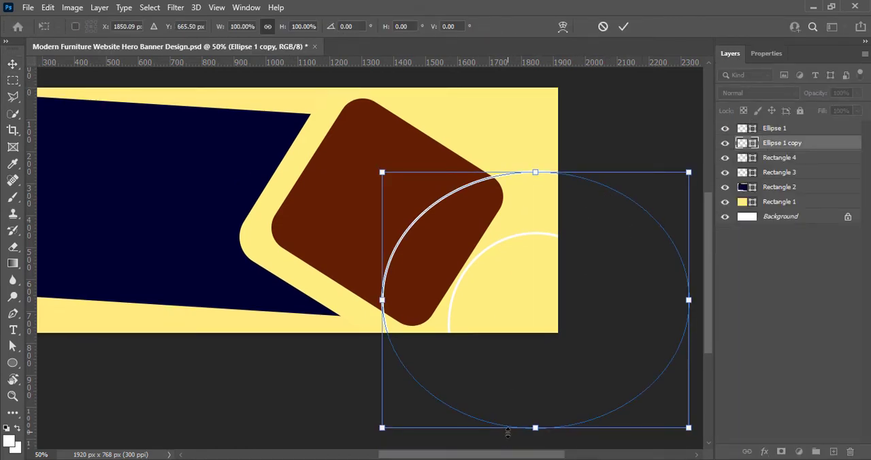
drag(508, 431, 508, 446)
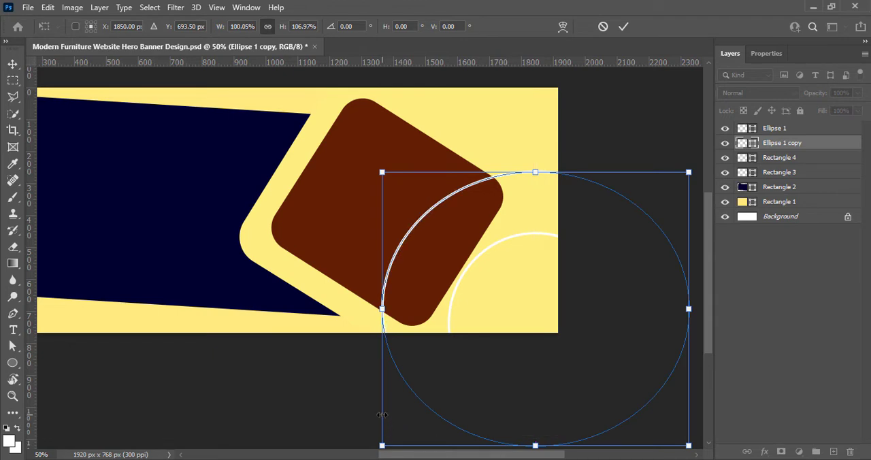
drag(382, 414, 378, 407)
click(623, 26)
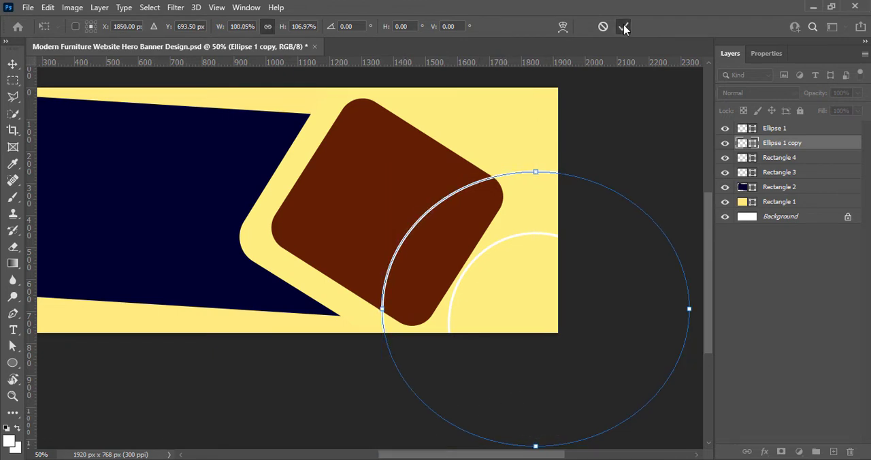
- Duplicate the larger ring, move the copy up and to the left, and stretch it to about 116% width and 101% height
key(ctrl+j)
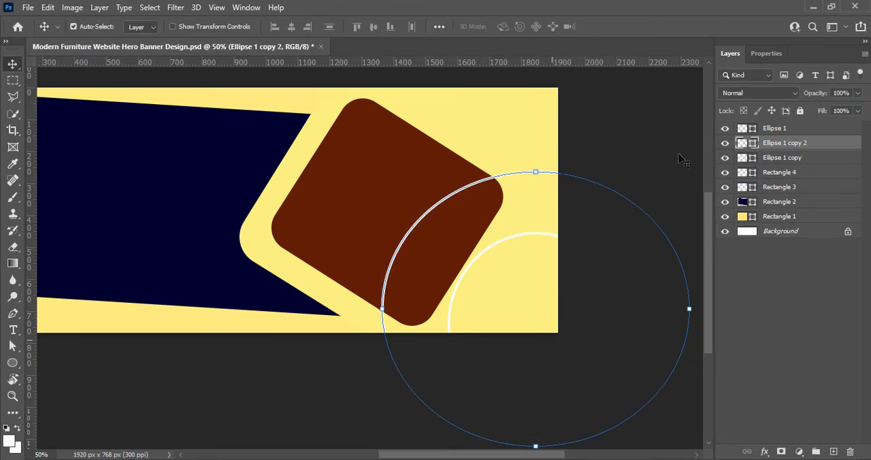
key(ctrl+t)
drag(576, 370, 522, 325)
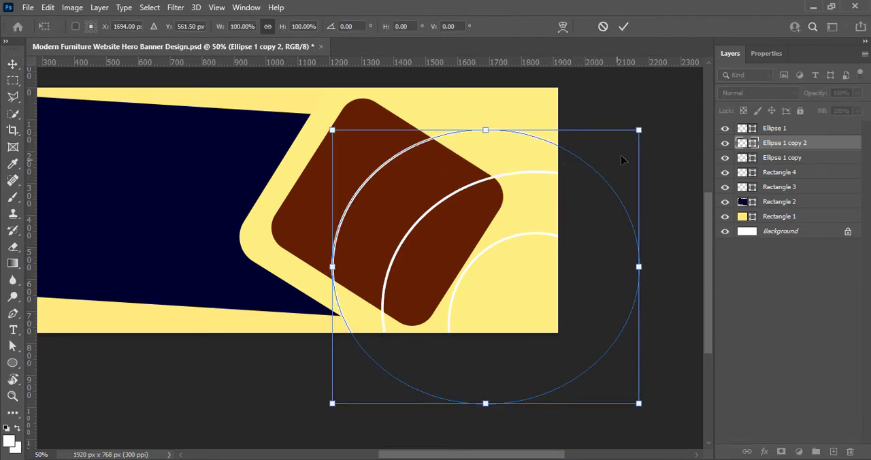
drag(639, 177, 689, 178)
mouse_move(632, 130)
mouse_down()
mouse_move(631, 111)
mouse_move(632, 127)
mouse_up()
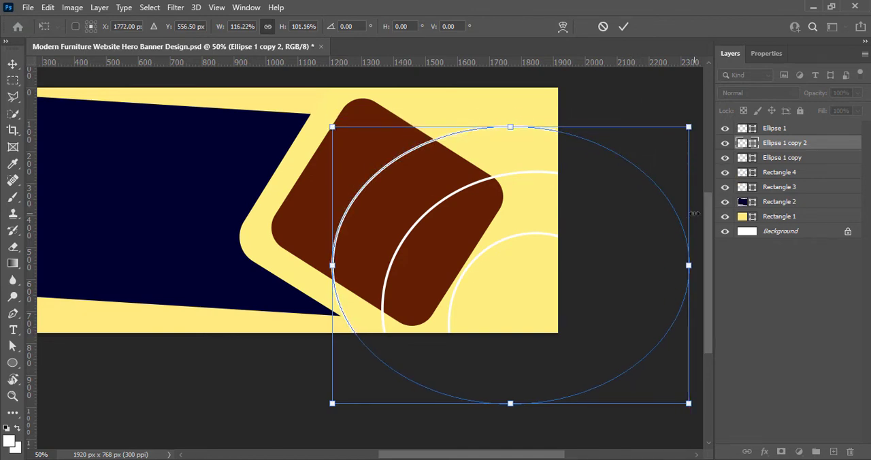
- Stretch the third ring to about 166% width and 137% height, extending it beyond the canvas's right and lower edges
drag(689, 212, 552, 167)
scroll(615, 218, down, 1)
drag(155, 398, 154, 440)
scroll(565, 334, left, 5)
mouse_move(565, 368)
mouse_down()
mouse_move(567, 356)
mouse_move(554, 361)
mouse_up()
drag(172, 411, 179, 401)
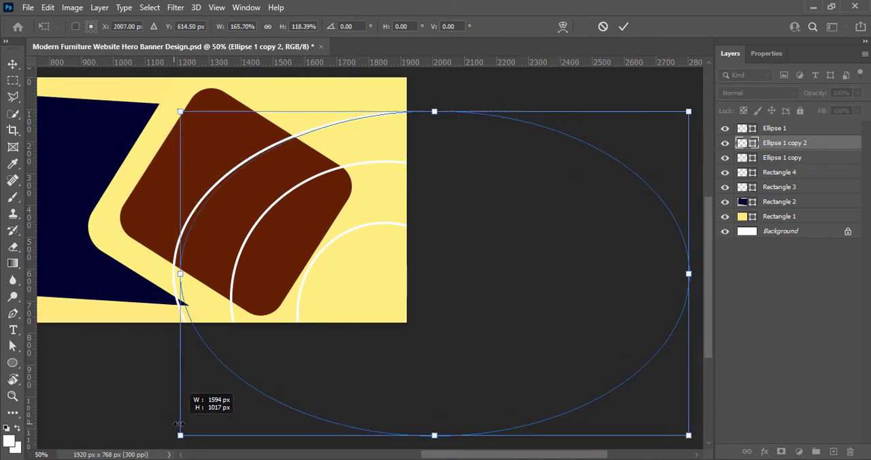
drag(431, 435, 433, 451)
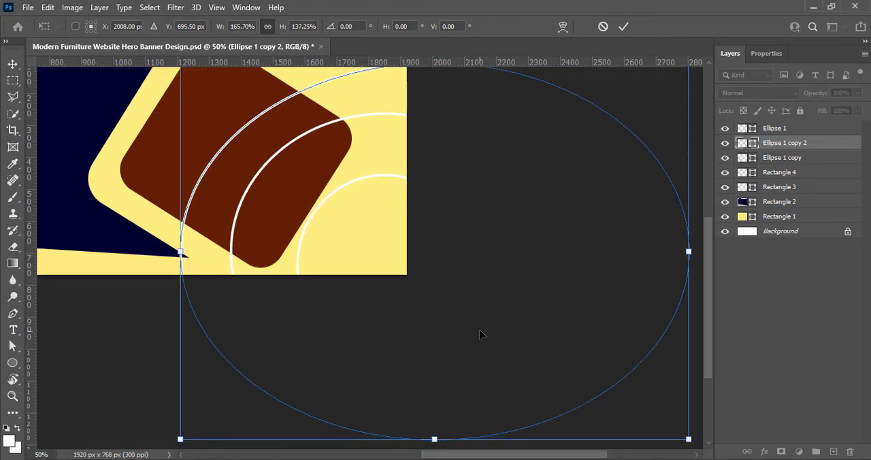
- Nudge the third ring, rotate it to about 1.41° and reduce it to about 165% width and 135% height
drag(479, 331, 473, 321)
drag(700, 308, 720, 326)
scroll(672, 332, up, 1)
scroll(672, 331, up, 1)
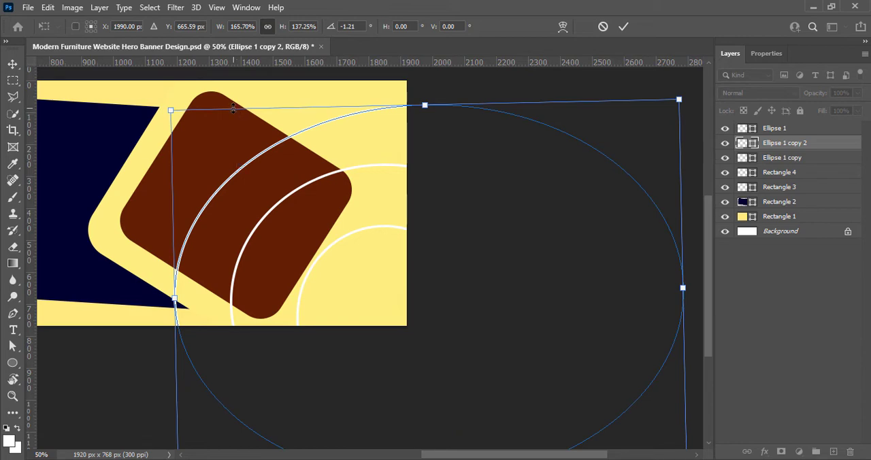
mouse_move(234, 108)
mouse_down()
mouse_move(229, 100)
mouse_move(225, 108)
mouse_up()
drag(170, 205, 167, 205)
drag(569, 107, 564, 107)
mouse_move(694, 277)
mouse_down()
mouse_move(694, 267)
mouse_move(694, 290)
mouse_up()
drag(172, 287, 176, 286)
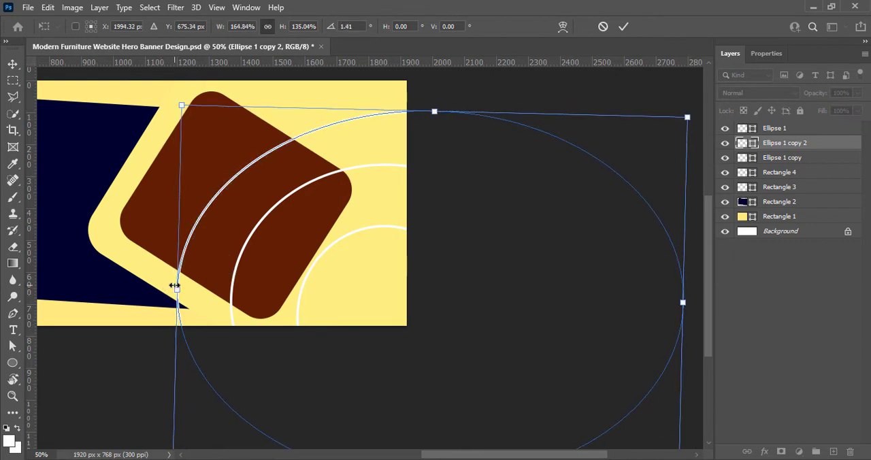
- Reshape the third ring into a rounder outline about 1451 × 1354 px and shift it up and left around the two smaller rings
drag(685, 250, 652, 251)
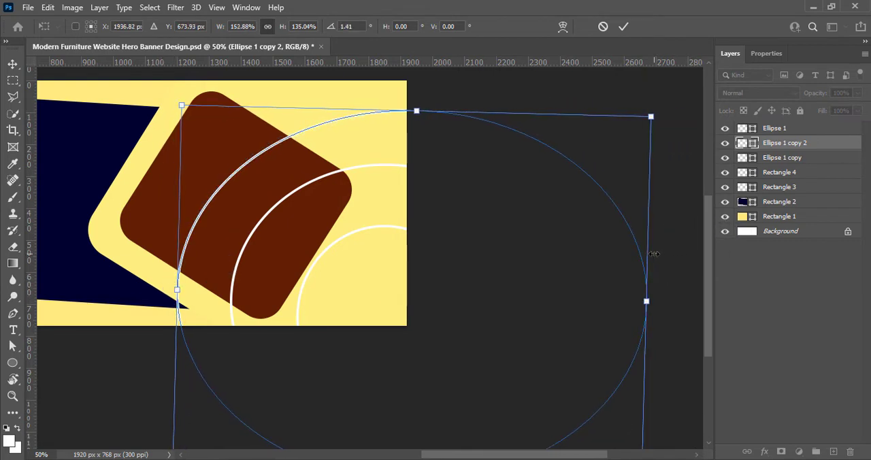
scroll(654, 253, down, 2)
mouse_move(406, 443)
mouse_down()
mouse_move(409, 430)
mouse_move(399, 453)
mouse_up()
scroll(650, 369, down, 1)
scroll(649, 370, up, 4)
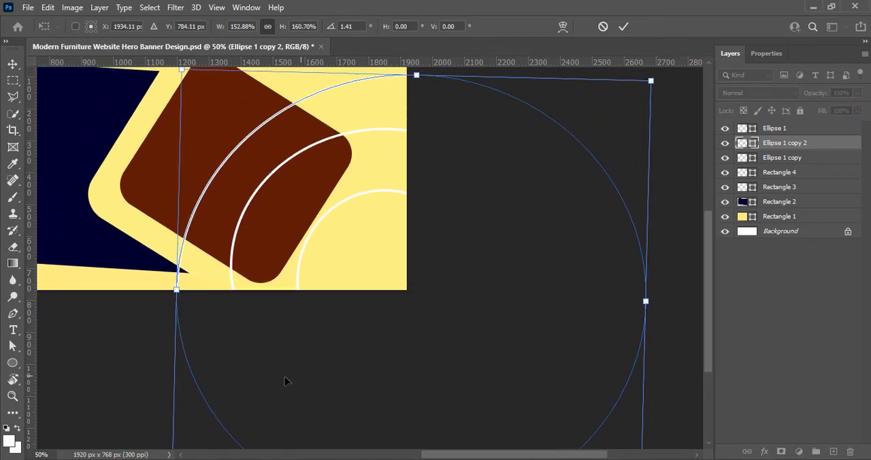
drag(174, 354, 179, 354)
drag(509, 77, 509, 84)
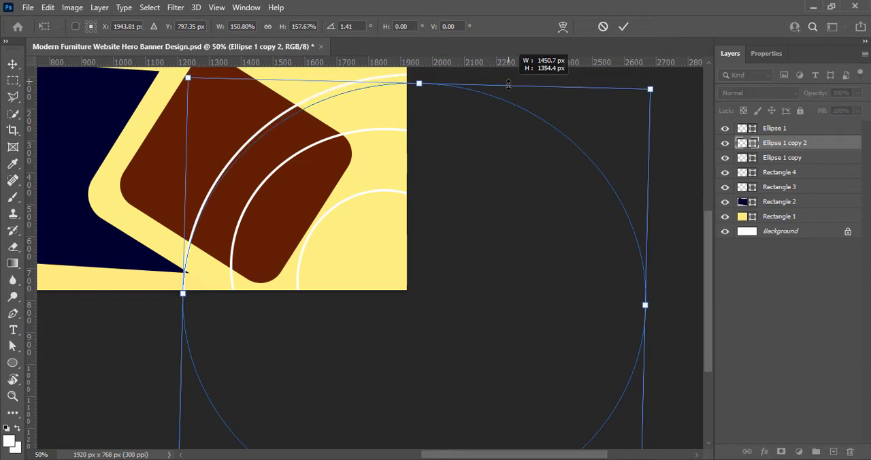
drag(497, 267, 466, 255)
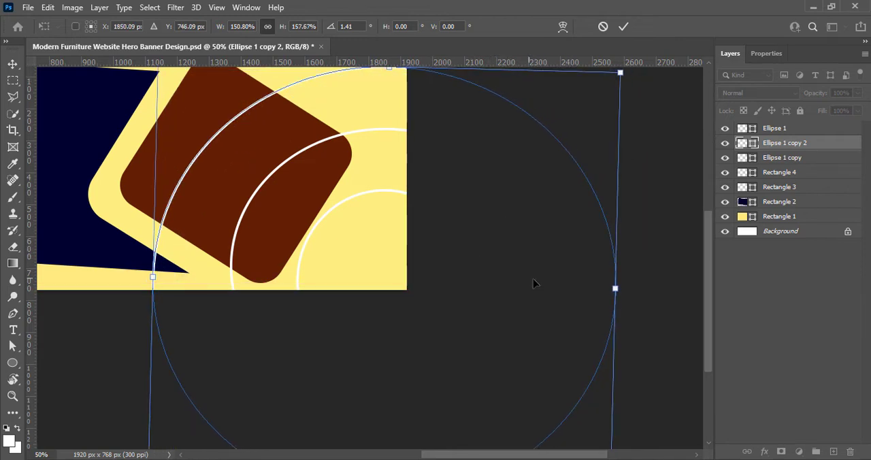
- Straighten the third ring to about 0.24° and narrow it from its left side to about 1427 px wide
scroll(688, 264, up, 1)
drag(662, 109, 658, 107)
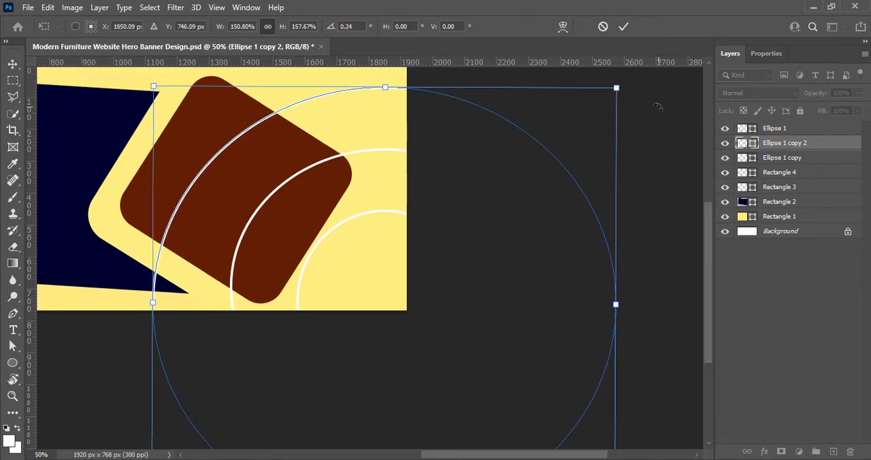
drag(153, 344, 161, 344)
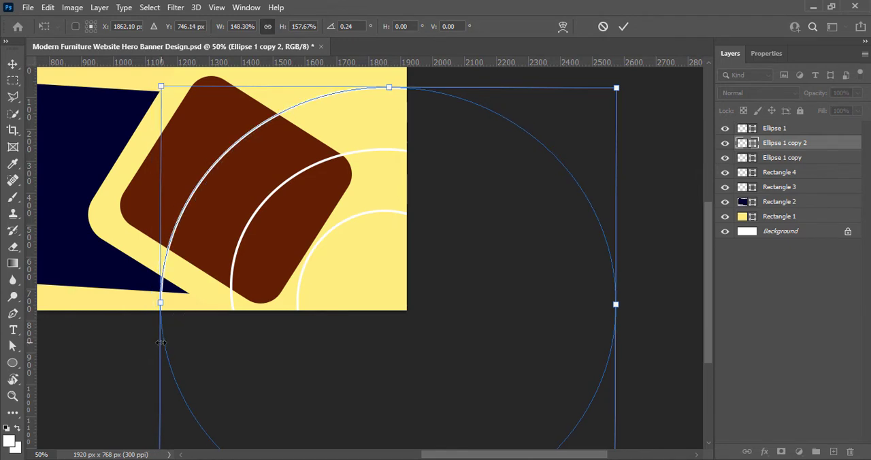
click(625, 27)
- Move the largest ring's layer below the middle ring's layer and open its shape properties
drag(523, 455, 483, 458)
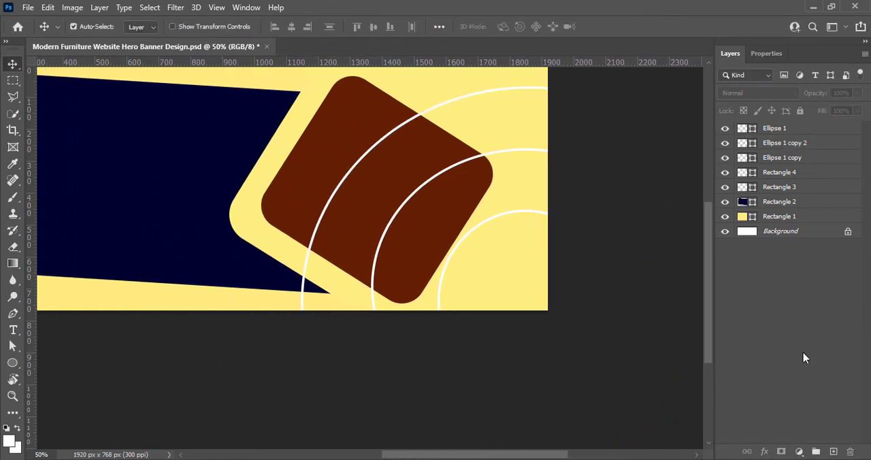
scroll(524, 327, up, 2)
scroll(619, 320, left, 2)
drag(783, 143, 784, 162)
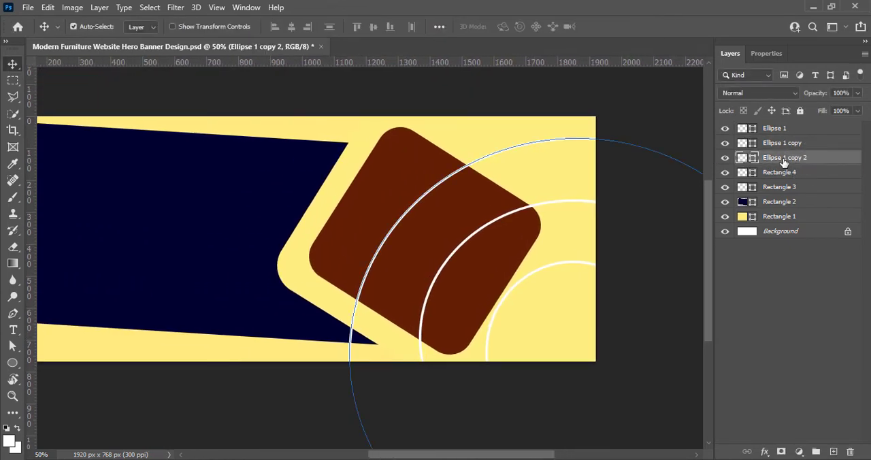
click(767, 53)
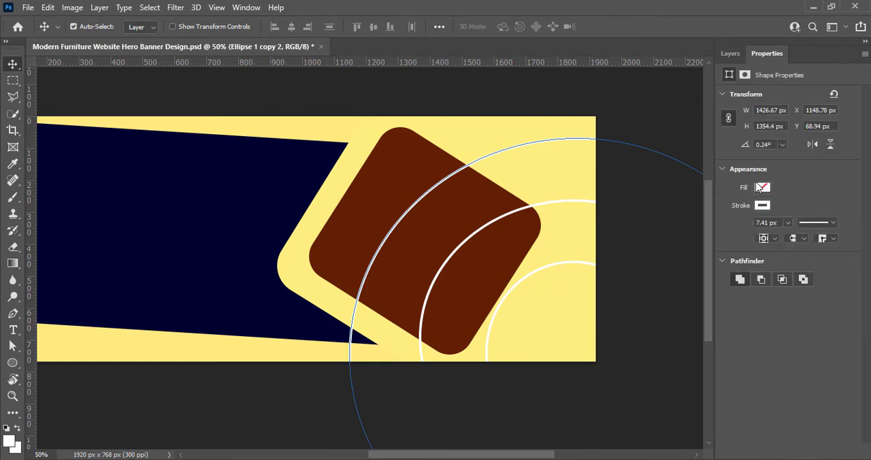
- Try a pale yellow fill on the largest ring, and set its fill back to none
click(763, 187)
click(711, 252)
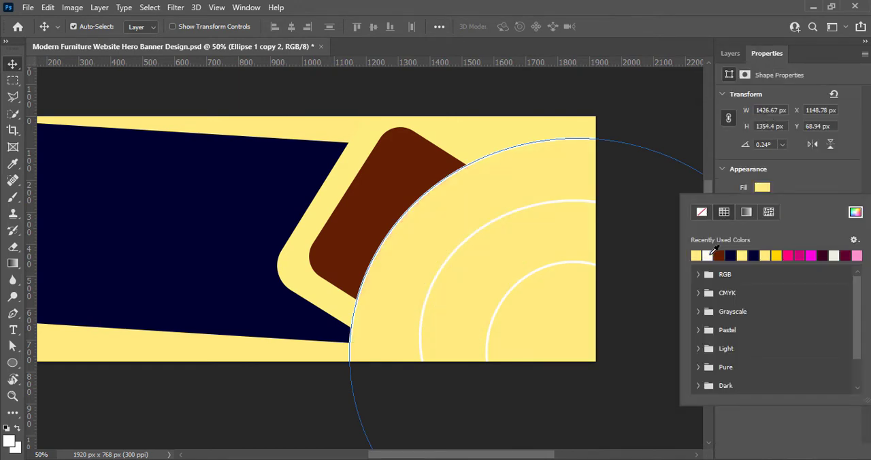
click(834, 179)
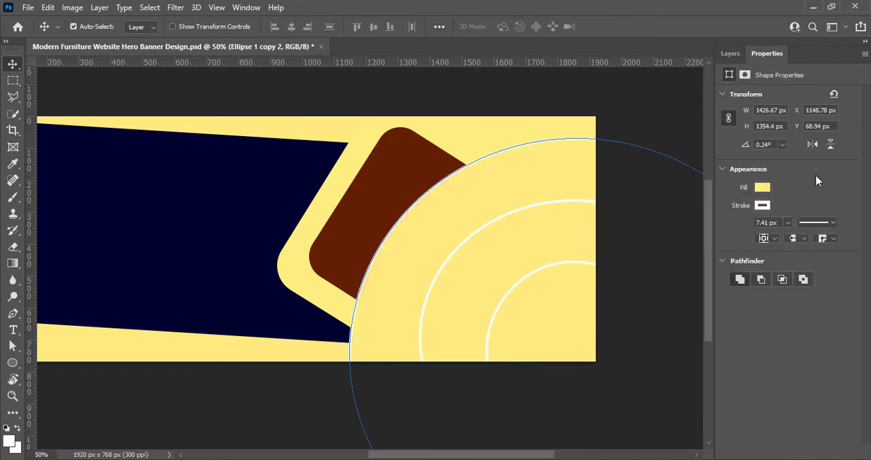
click(284, 410)
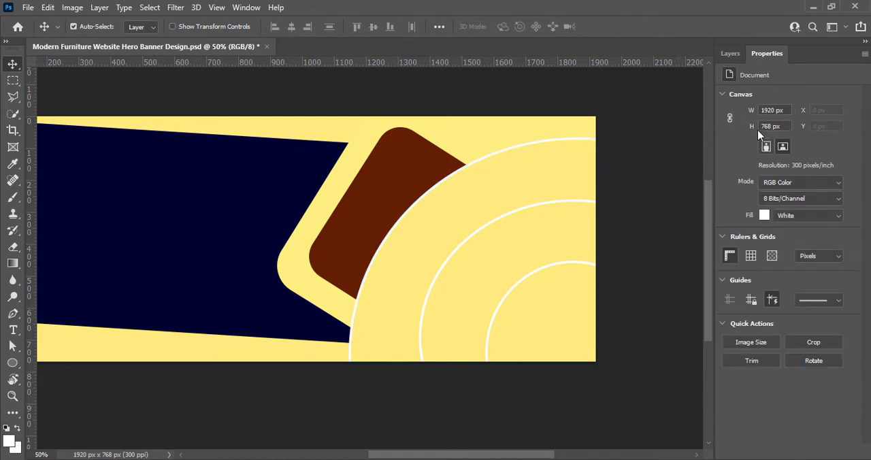
click(730, 54)
click(747, 158)
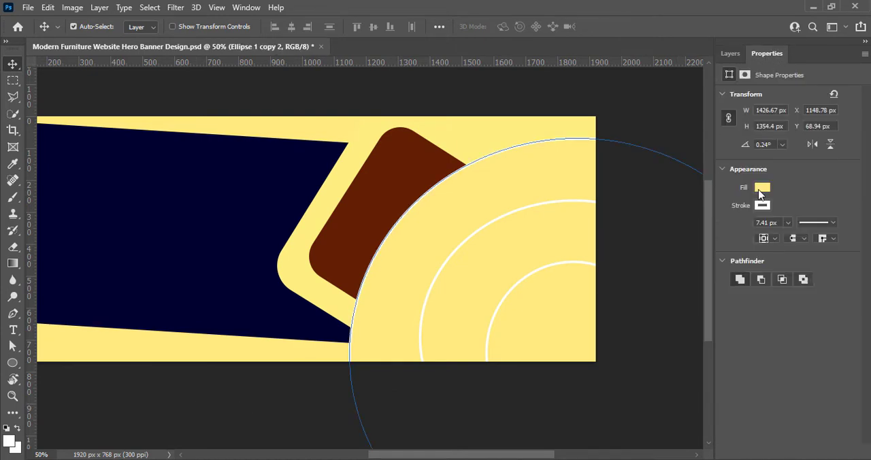
click(762, 187)
click(702, 210)
- Thicken the largest ring's white stroke slightly
click(787, 223)
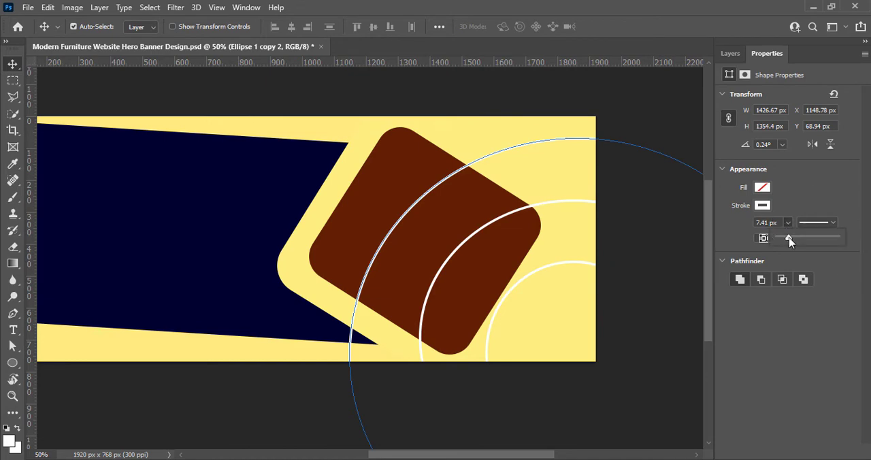
drag(788, 238, 789, 239)
click(730, 53)
click(247, 408)
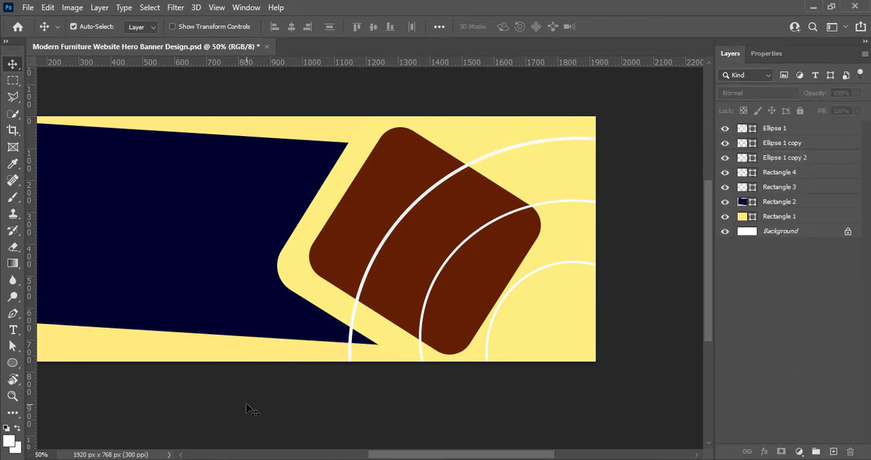
- Set the middle ring's stroke width to about 10.14 px
click(789, 144)
click(767, 53)
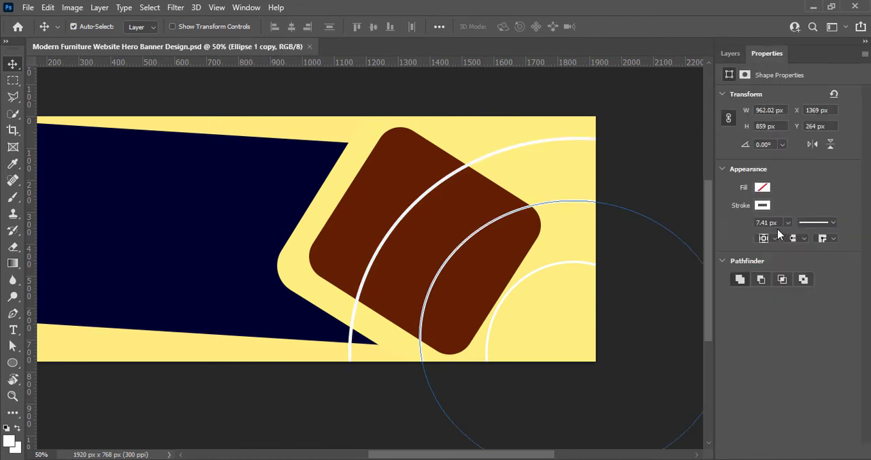
click(788, 223)
drag(787, 238, 792, 242)
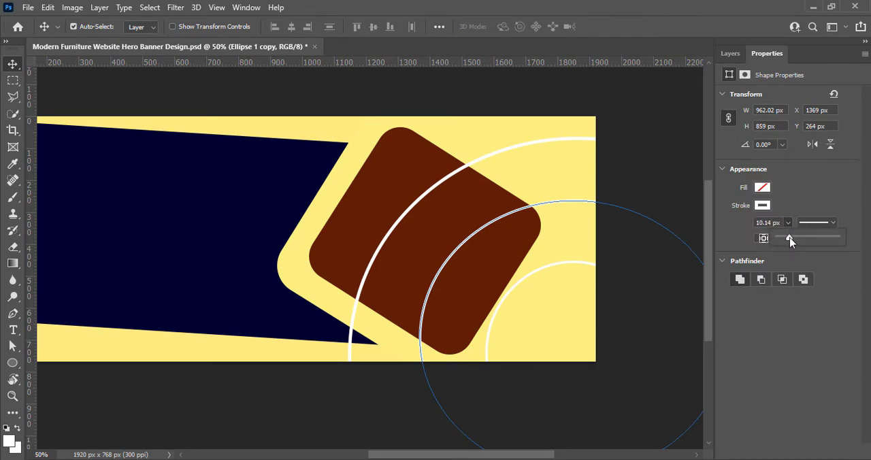
click(311, 412)
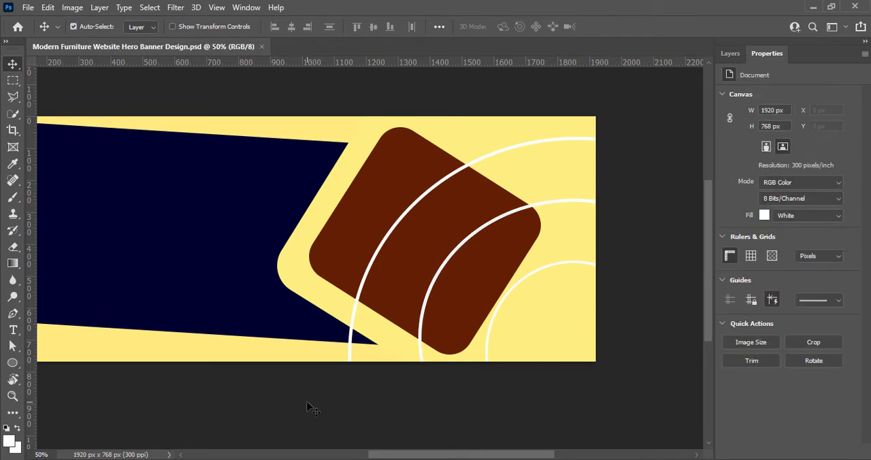
- Arrange the imported chair photos across the banner, placing the green chair photo over the brown rounded shape
drag(497, 458, 484, 458)
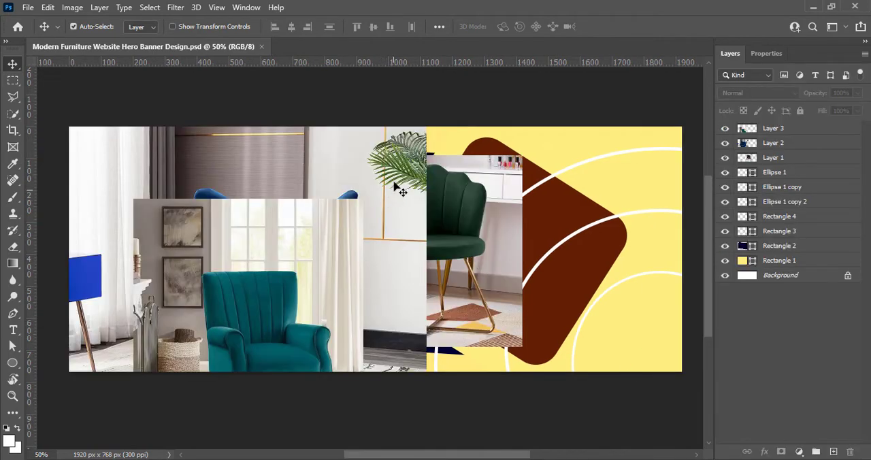
drag(394, 182, 315, 179)
drag(320, 272, 256, 254)
drag(410, 238, 473, 239)
- Try raising the green chair photo's vibrance to +40
click(72, 7)
mouse_move(93, 41)
click(219, 96)
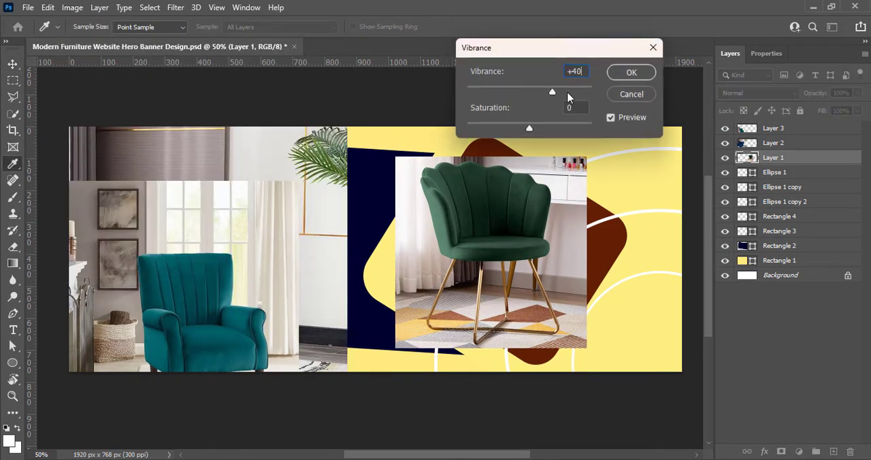
key(Escape)
- Adjust the green chair photo's brightness to 9 and contrast to 16
click(72, 8)
click(241, 40)
drag(670, 130, 691, 130)
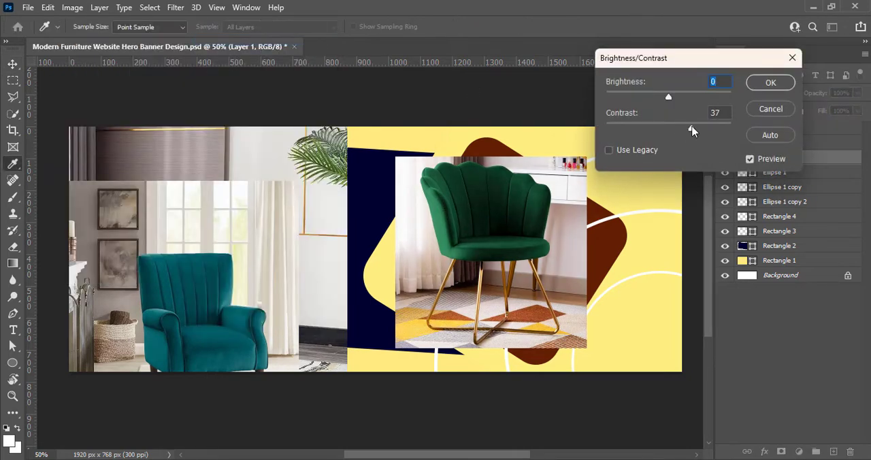
mouse_move(669, 98)
mouse_down()
mouse_move(681, 98)
mouse_move(673, 96)
mouse_up()
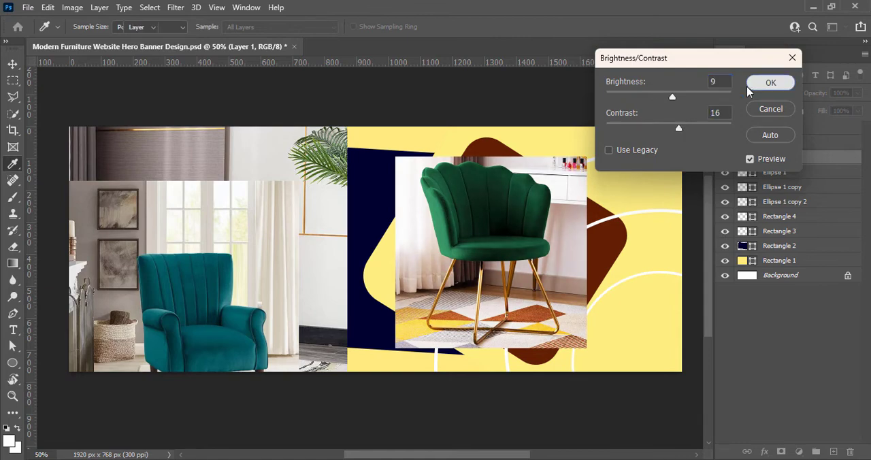
click(770, 82)
- Apply a Curves adjustment to the green chair photo, lifting the shadows slightly and lowering the midtones on the RGB channel
click(72, 7)
mouse_move(102, 37)
click(218, 63)
drag(529, 46, 97, 17)
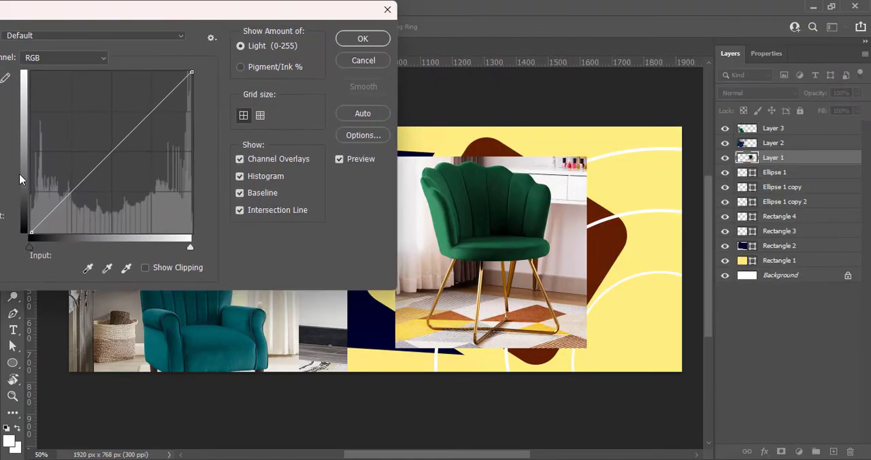
drag(111, 151, 111, 123)
drag(107, 153, 113, 157)
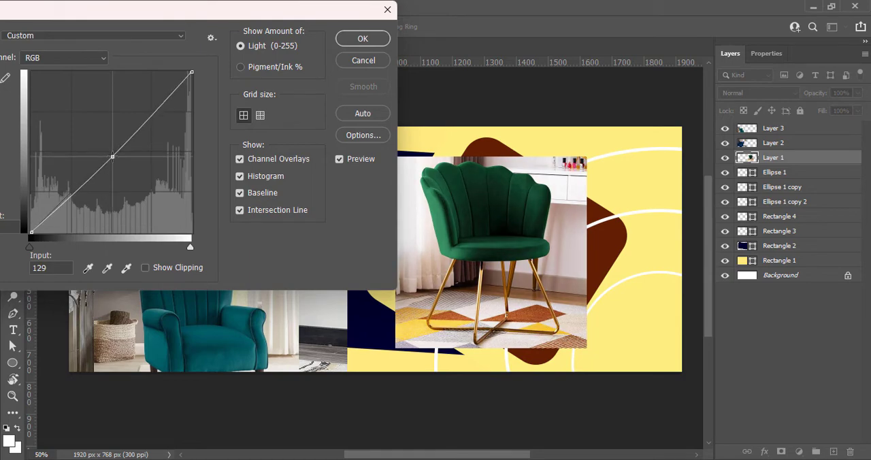
drag(68, 196, 70, 186)
drag(112, 157, 111, 164)
click(359, 42)
- Enlarge the green chair photo to about 134.91% so it covers the brown rounded shape and the banner's full height
key(ctrl+t)
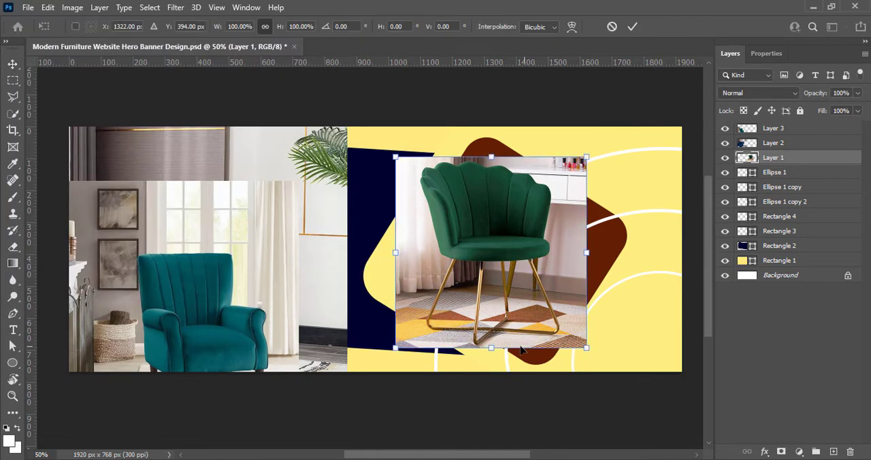
drag(491, 350, 491, 372)
drag(491, 156, 491, 126)
drag(614, 249, 626, 249)
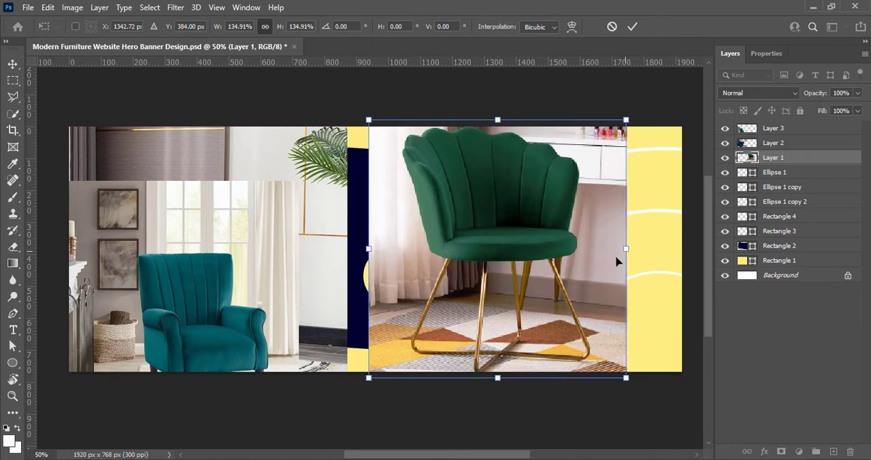
click(632, 28)
- Move the green chair photo's layer below the three rings, reposition it and clip it to the brown rounded shape
drag(786, 159, 783, 212)
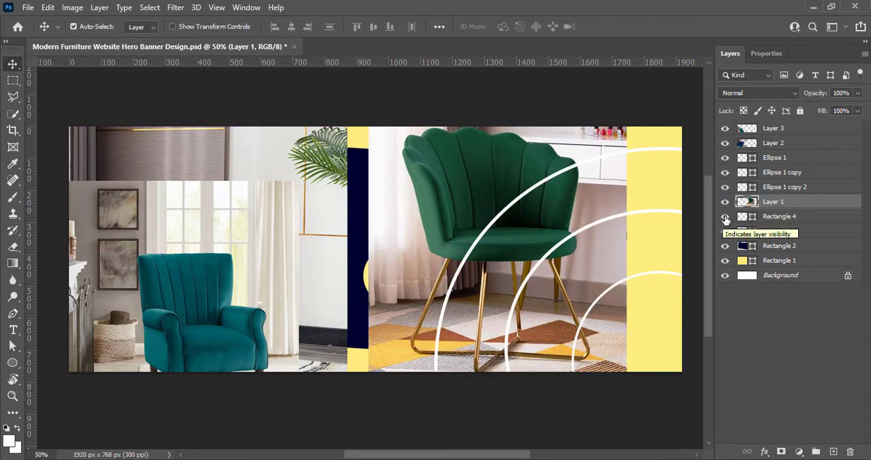
drag(485, 167, 438, 173)
drag(493, 165, 523, 170)
right_click(763, 210)
click(639, 245)
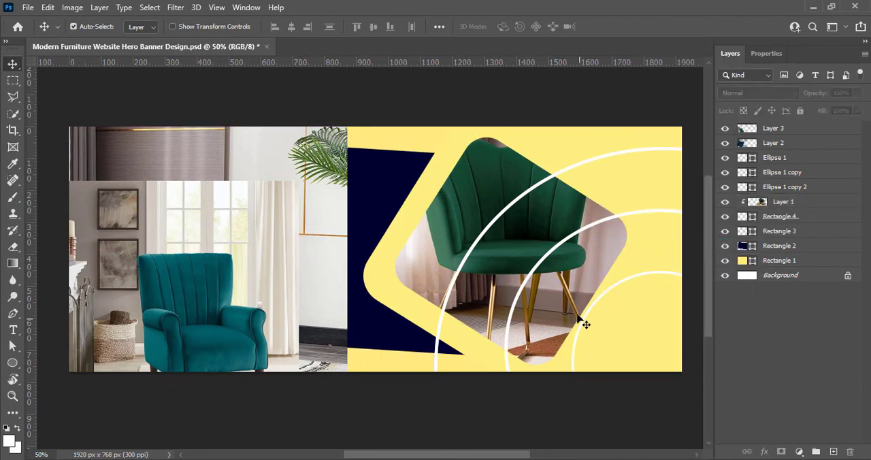
- Scale the clipped chair photo to about 90.66%, center the chair within the rounded shape and save the document
drag(569, 271, 572, 276)
key(ctrl+t)
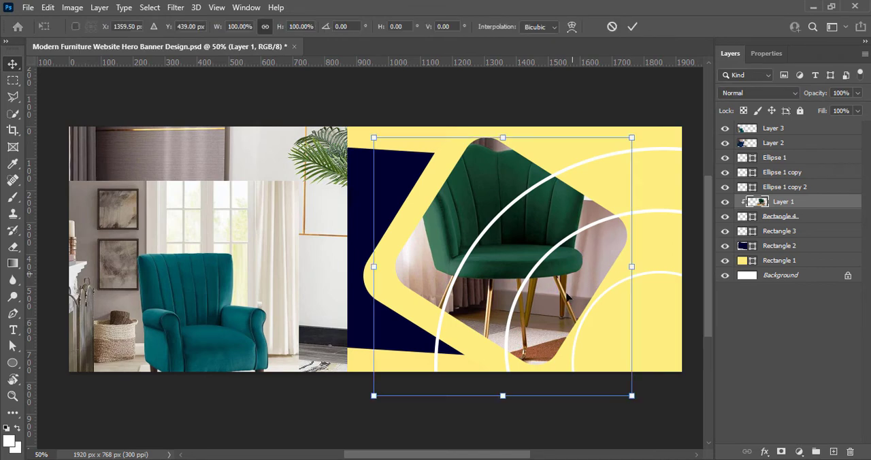
drag(515, 396, 511, 371)
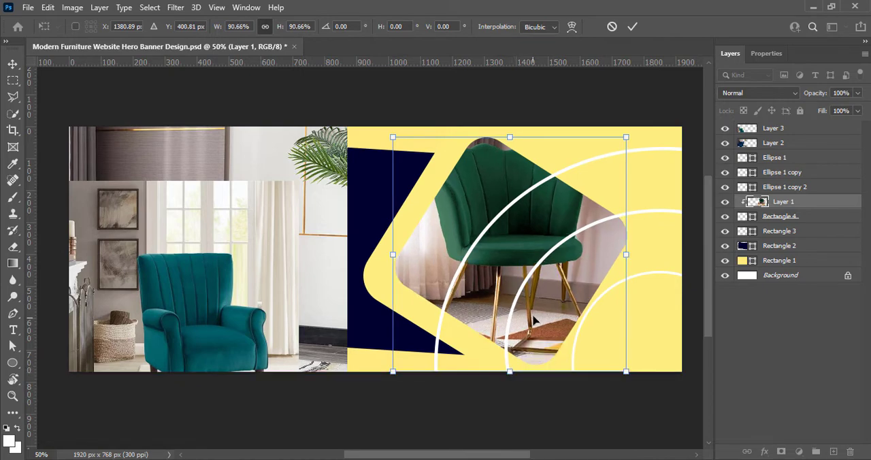
drag(535, 319, 535, 320)
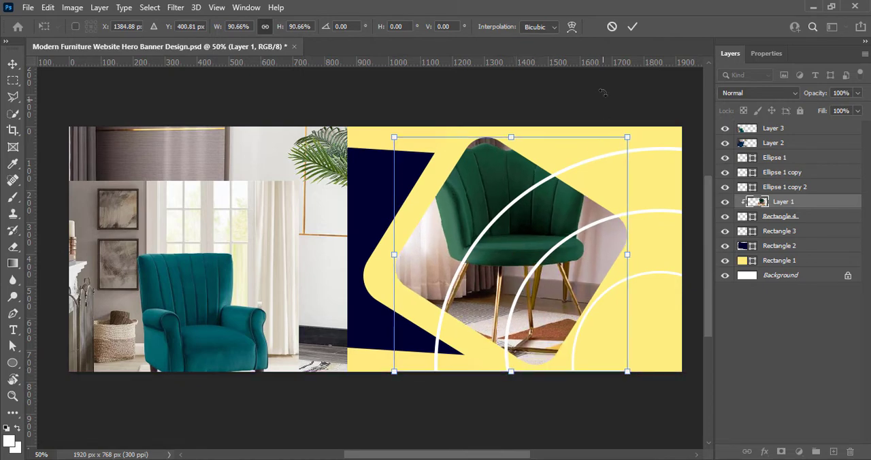
click(632, 26)
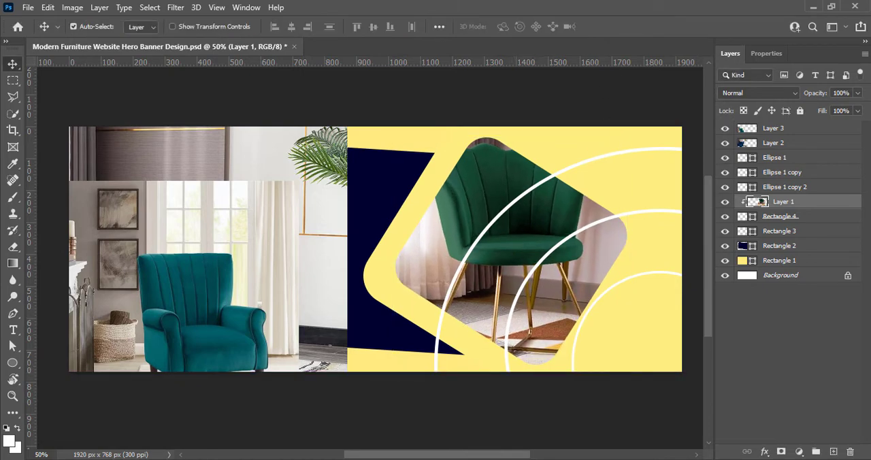
click(739, 422)
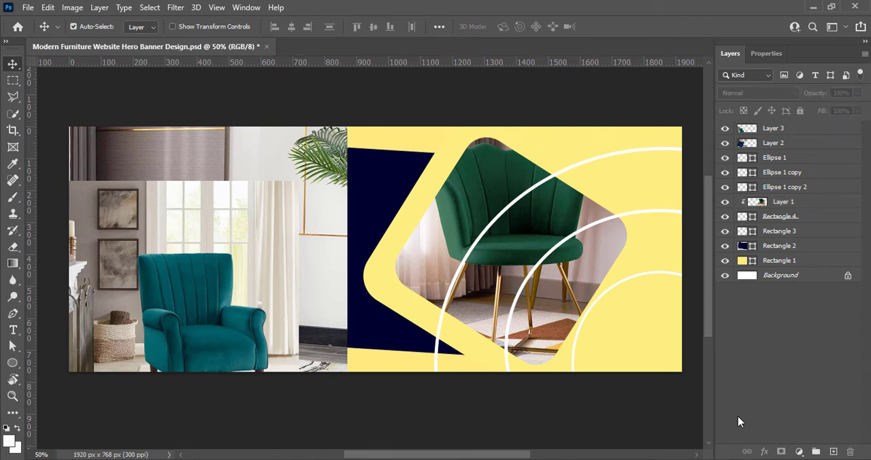
key(ctrl+s)
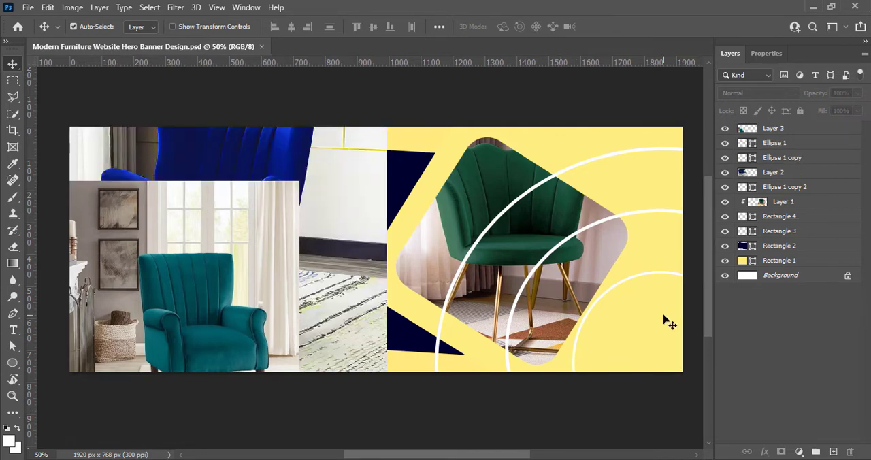
- Delete the middle ring and the largest ring, keeping only the smallest one
click(798, 145)
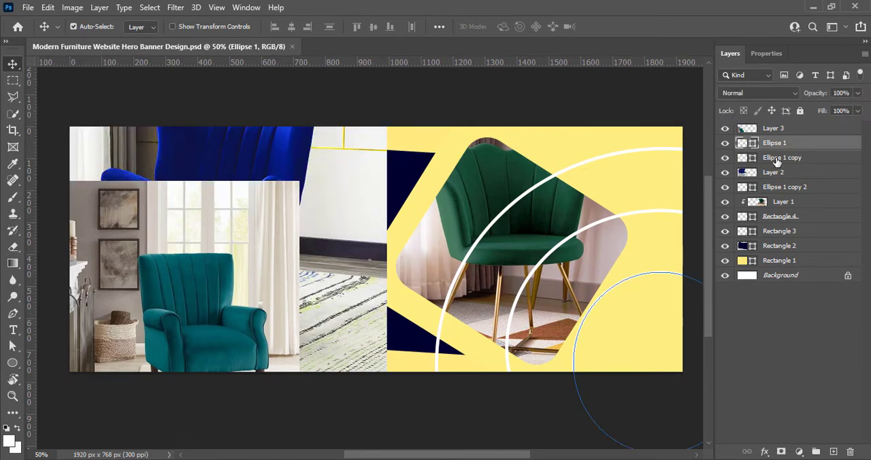
click(776, 161)
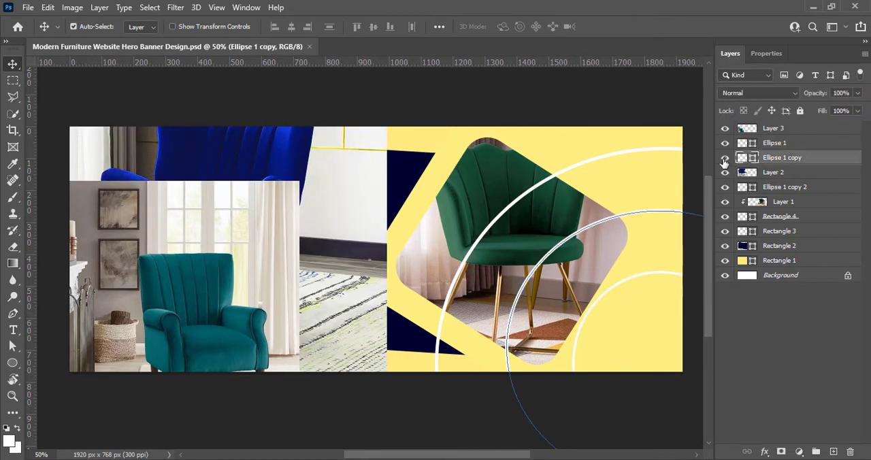
click(850, 452)
click(377, 184)
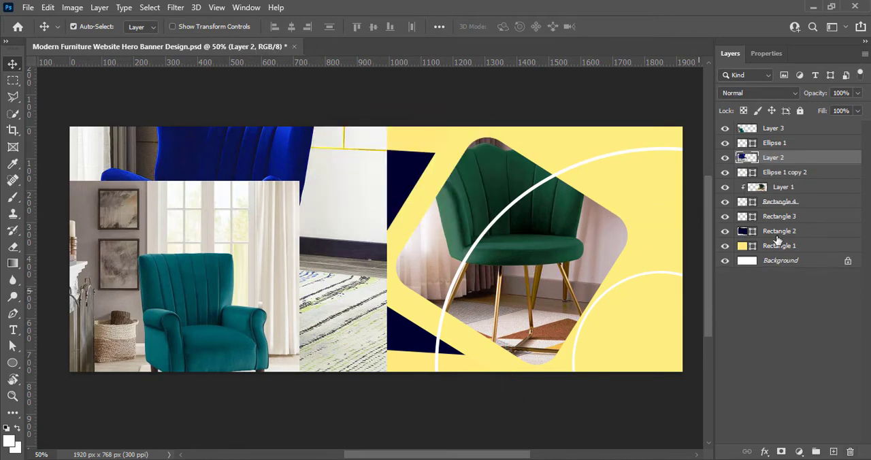
click(787, 174)
click(850, 452)
click(377, 184)
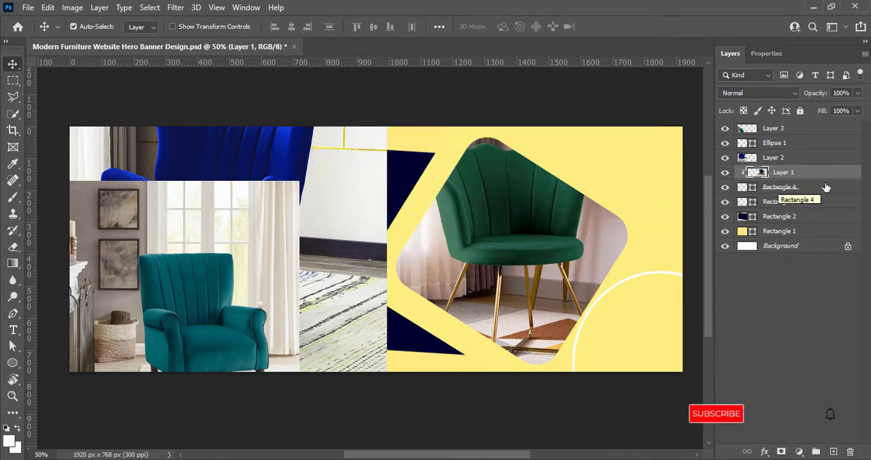
- Enlarge the remaining ring to about 146.51% width and 125.88% height, shifting it over the chair photo's lower right corner
click(791, 144)
key(ctrl+t)
drag(574, 272, 516, 238)
mouse_move(607, 367)
mouse_down()
mouse_move(591, 366)
mouse_move(603, 362)
mouse_up()
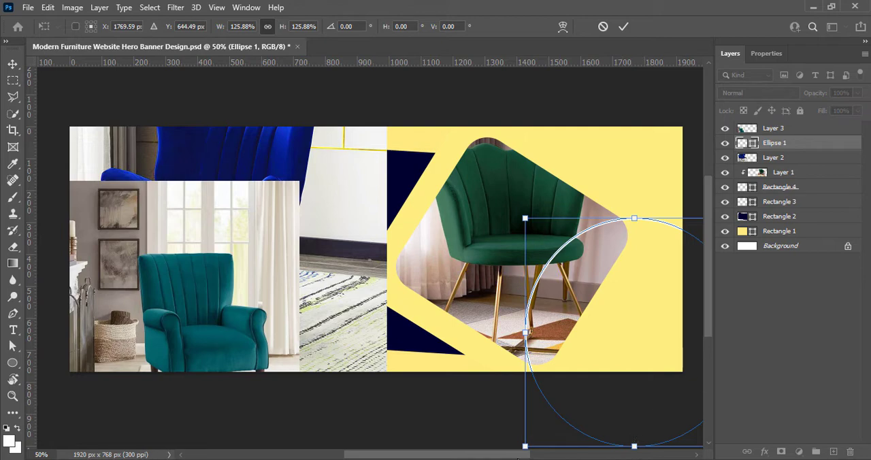
drag(517, 457, 540, 458)
drag(662, 241, 698, 231)
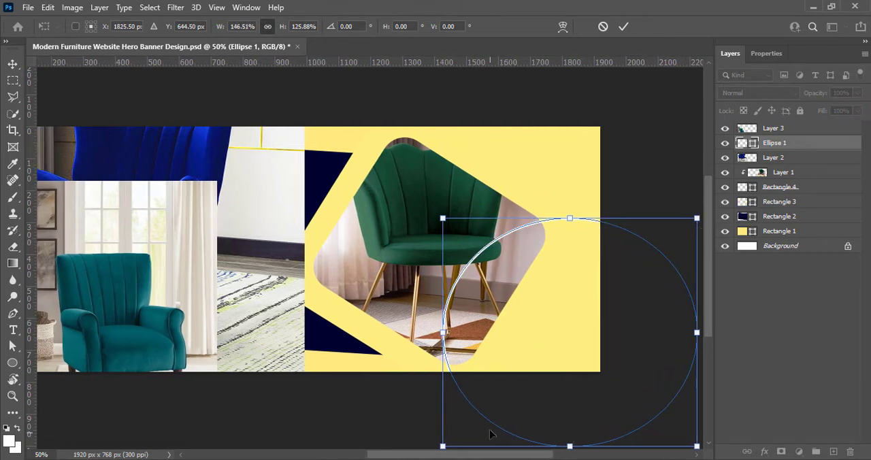
- Stretch the ring to 869 px high, shift it up and left and rotate it to about 5.65°
scroll(535, 416, down, 1)
mouse_move(546, 427)
mouse_down()
mouse_move(546, 446)
mouse_move(546, 438)
mouse_up()
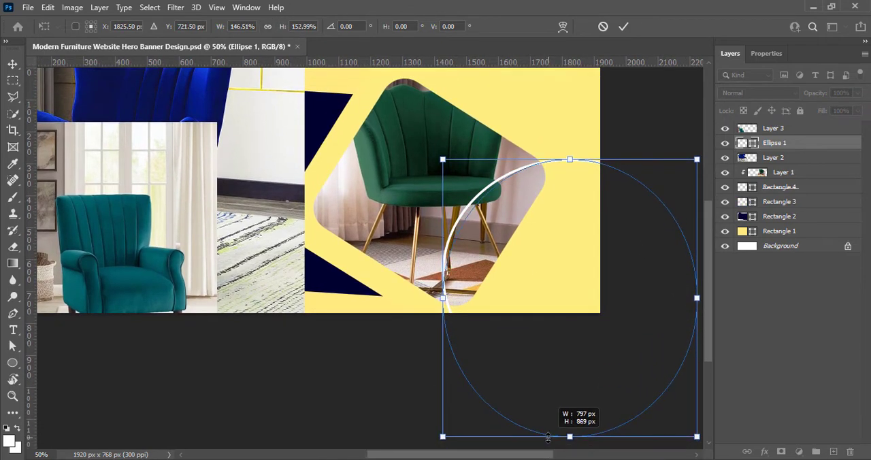
drag(599, 390, 584, 381)
drag(691, 145, 704, 159)
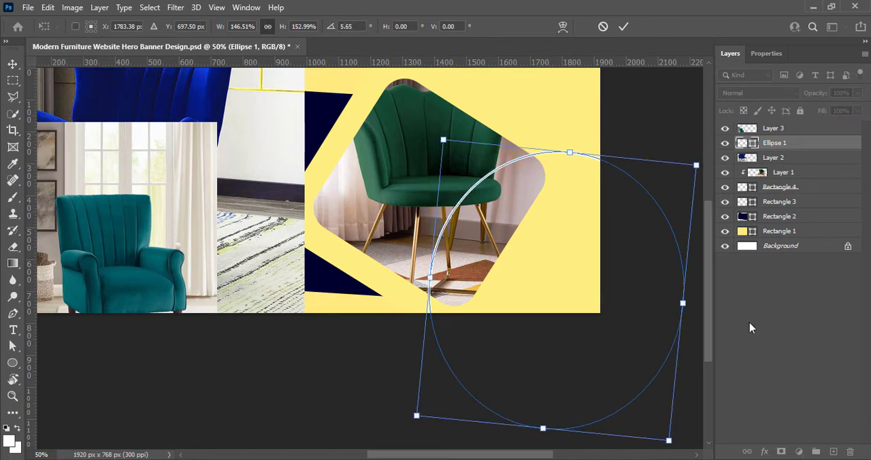
drag(545, 457, 521, 456)
key(Return)
click(533, 379)
scroll(659, 354, up, 3)
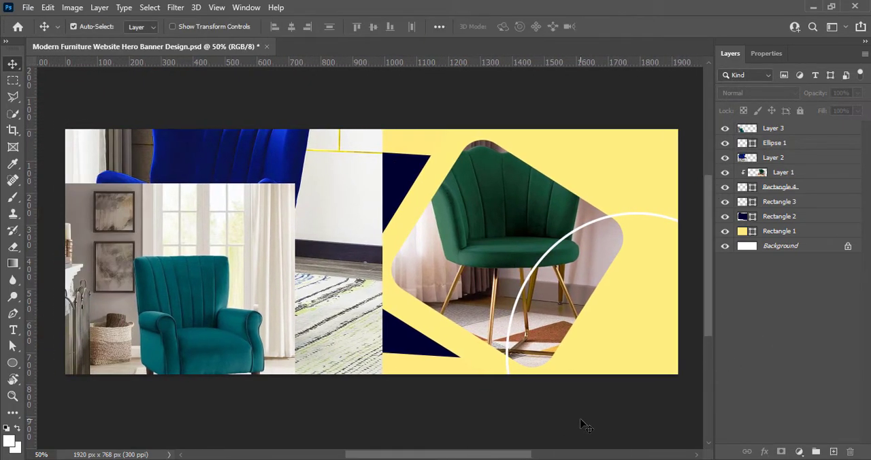
- Increase the ring's stroke width to about 141.13 px
click(778, 145)
click(767, 54)
click(788, 224)
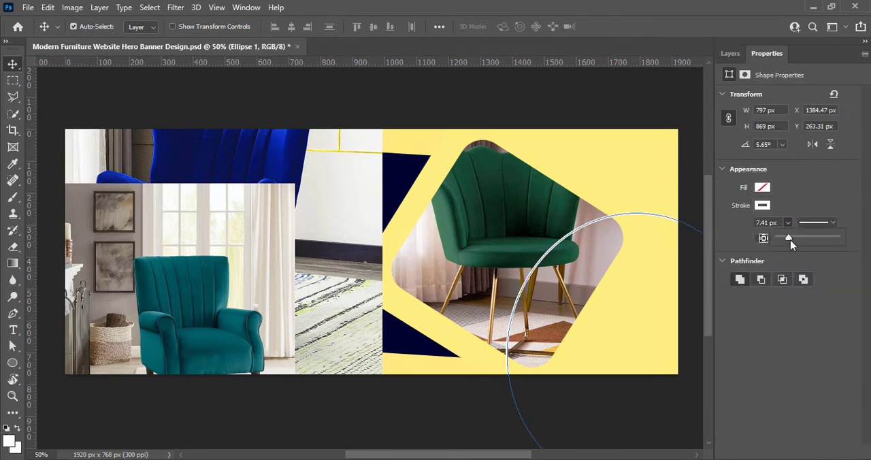
mouse_move(797, 240)
mouse_down()
mouse_move(835, 241)
mouse_move(820, 239)
mouse_up()
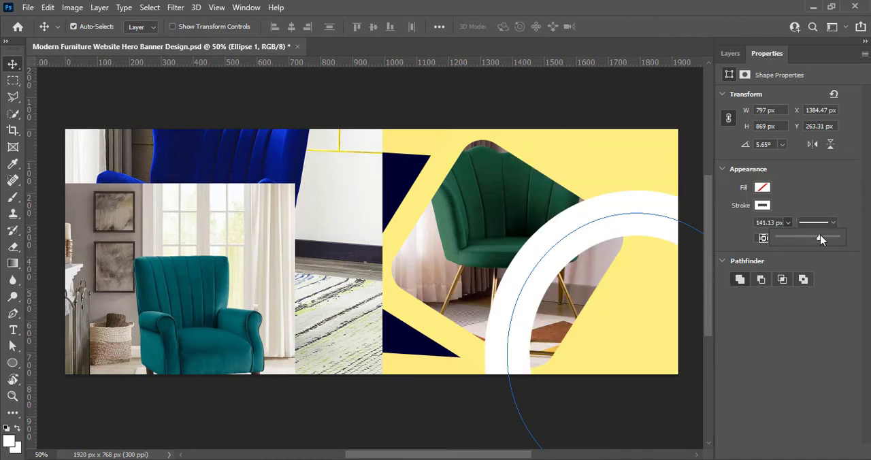
- Set the ring's stroke width to 200.59 px
drag(767, 223, 750, 226)
text(200.59)
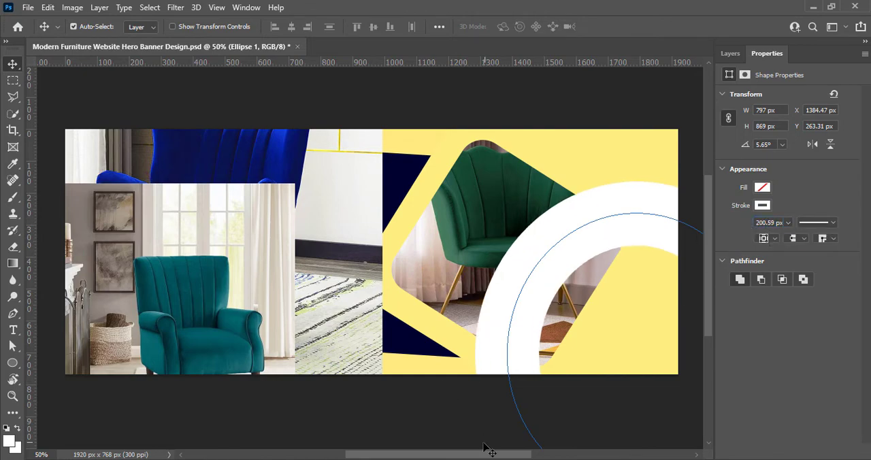
drag(484, 454, 503, 458)
click(358, 420)
- Enlarge the ring to about 121.08% width and 102.49% height, reposition and slightly rotate it, and accept its conversion to a regular path
ctrl+click(605, 205)
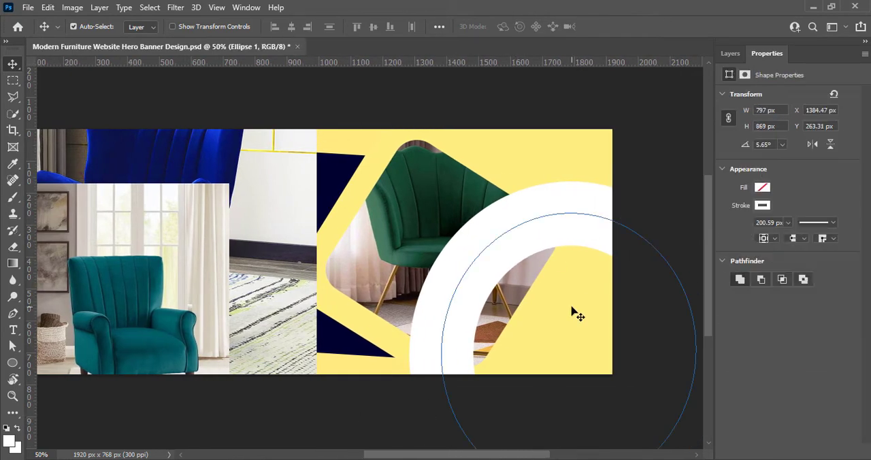
key(ctrl+t)
drag(697, 245, 704, 247)
mouse_move(610, 344)
mouse_down()
mouse_move(579, 338)
mouse_move(594, 340)
mouse_up()
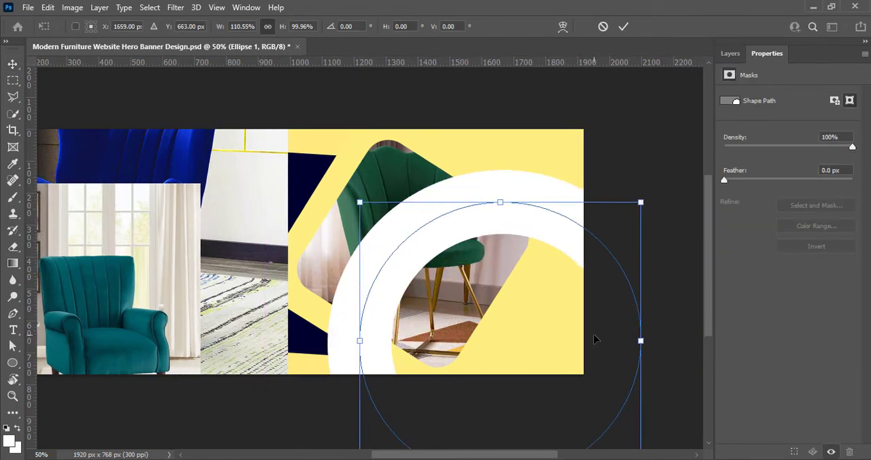
drag(644, 293, 670, 271)
drag(587, 199, 587, 192)
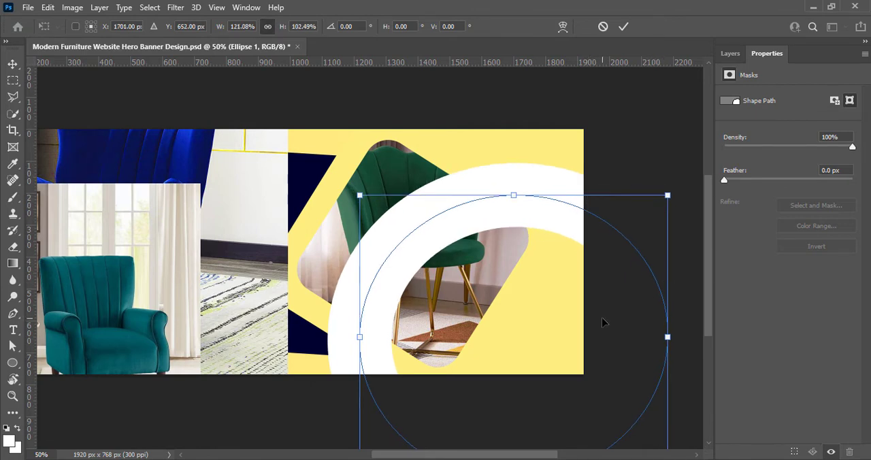
mouse_move(603, 323)
mouse_down()
mouse_move(617, 319)
mouse_move(617, 326)
mouse_up()
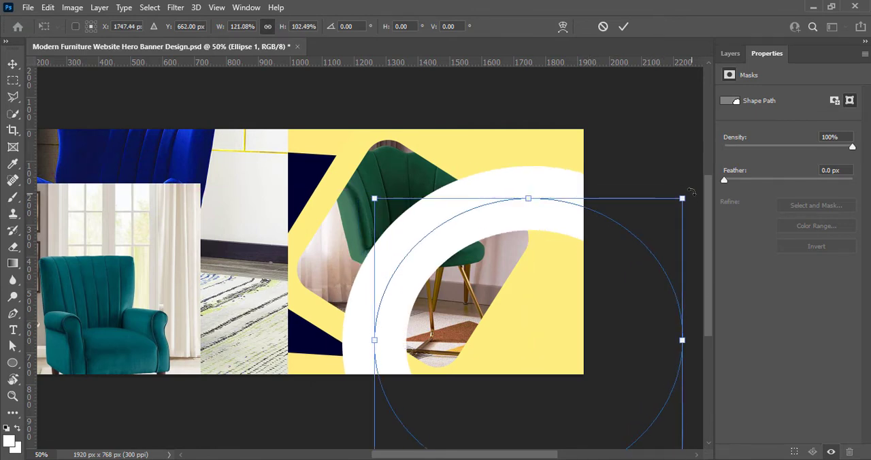
drag(691, 193, 701, 159)
key(Return)
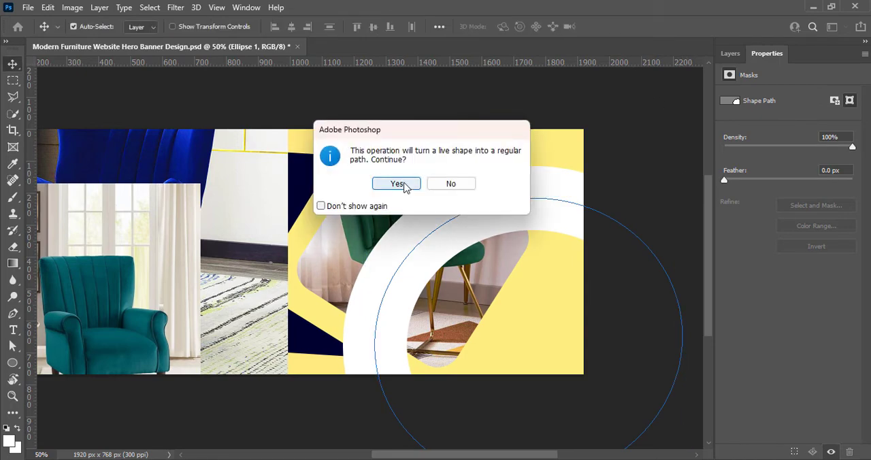
click(406, 186)
click(651, 124)
- Move the blue chair photo's layer directly above the ring layer and position the photo over the ring
drag(501, 454, 476, 449)
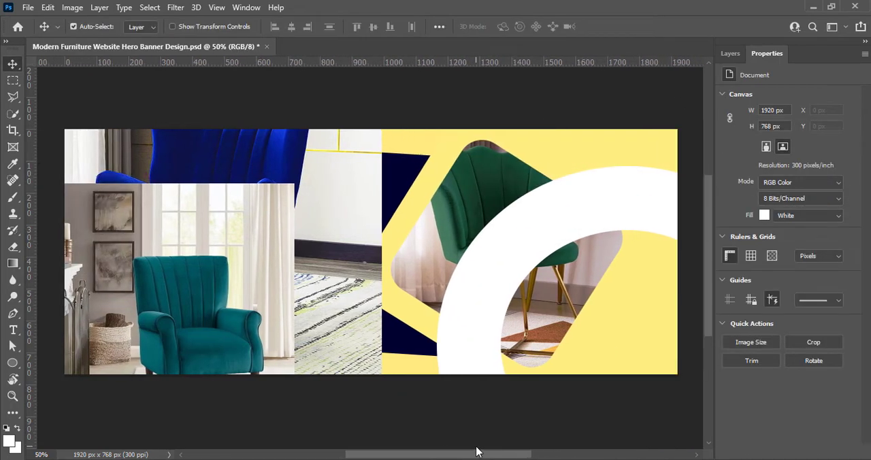
drag(304, 317, 484, 271)
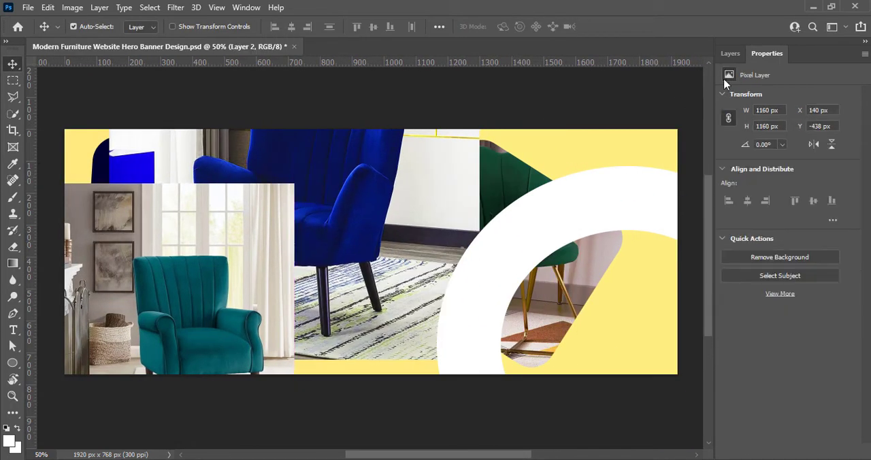
click(731, 54)
drag(769, 160, 769, 139)
drag(394, 232, 564, 229)
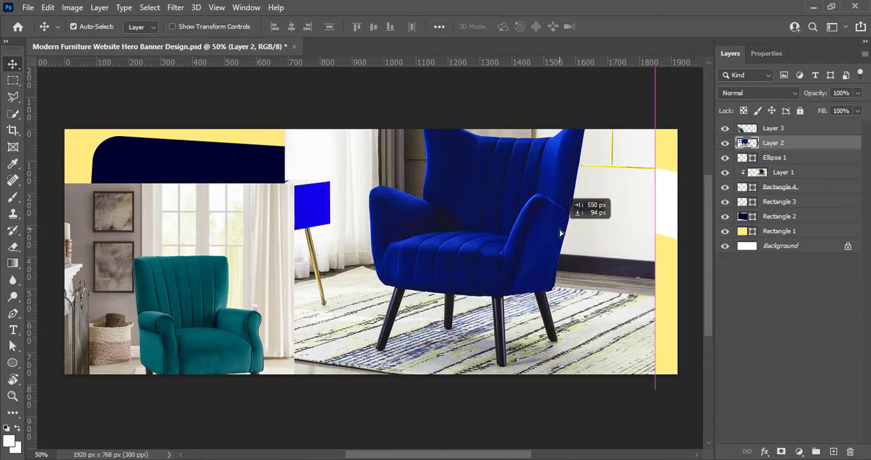
- Apply a Vibrance adjustment of +100 to the blue chair photo
click(72, 6)
mouse_move(89, 46)
click(222, 96)
drag(529, 93, 611, 93)
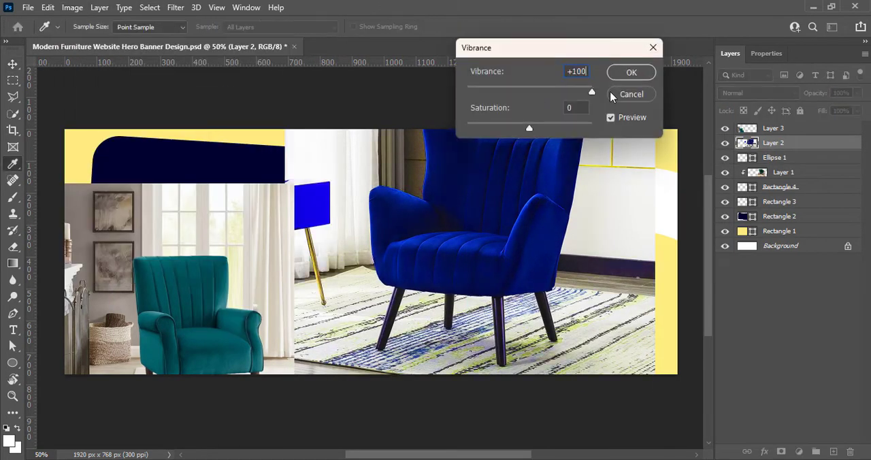
click(630, 73)
- Apply a Brightness/Contrast adjustment with contrast 30 to the blue chair photo
click(72, 7)
mouse_move(88, 46)
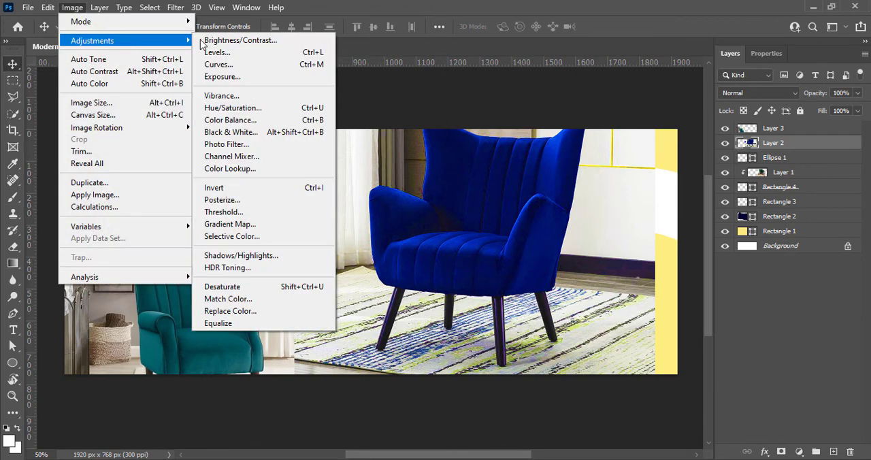
click(224, 39)
drag(669, 129, 680, 131)
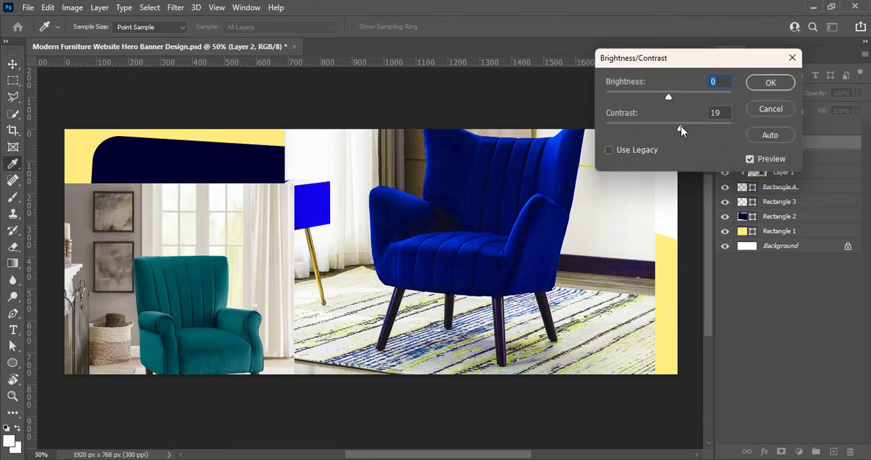
click(765, 82)
- Reposition the blue chair photo and clip it to the ring with a clipping mask
key(v)
drag(486, 253, 473, 287)
drag(457, 458, 457, 458)
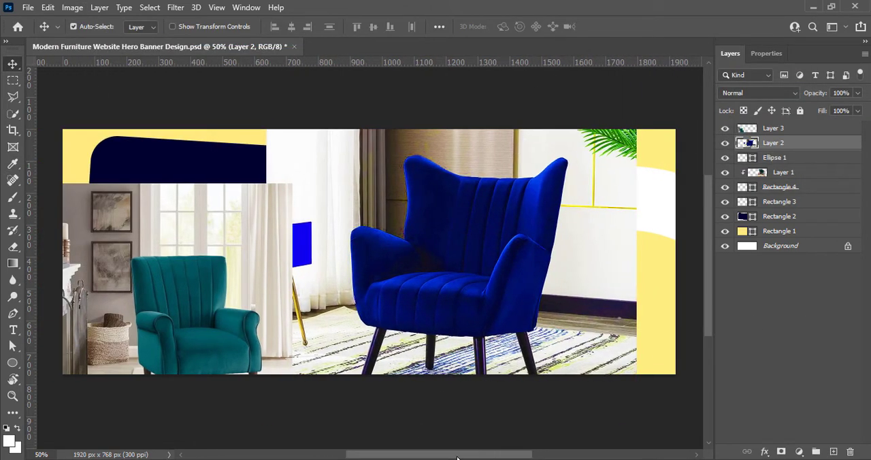
right_click(776, 154)
click(642, 247)
drag(534, 226, 591, 226)
- Scale the clipped blue chair photo down to about 69.15% and center it at about X 1541, Y 367 px
key(ctrl+t)
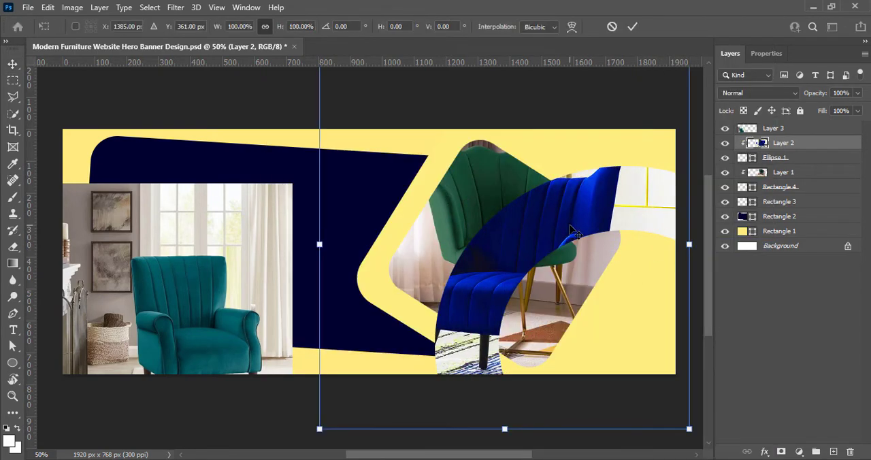
drag(504, 427, 521, 356)
drag(516, 195, 560, 271)
drag(525, 394, 525, 367)
drag(521, 253, 536, 273)
drag(409, 251, 426, 253)
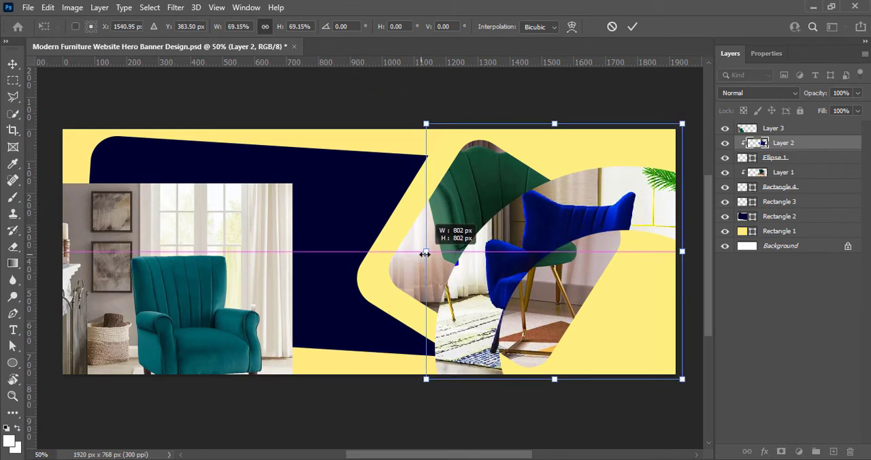
mouse_move(508, 250)
mouse_down()
mouse_move(508, 262)
mouse_move(498, 255)
mouse_move(511, 255)
mouse_up()
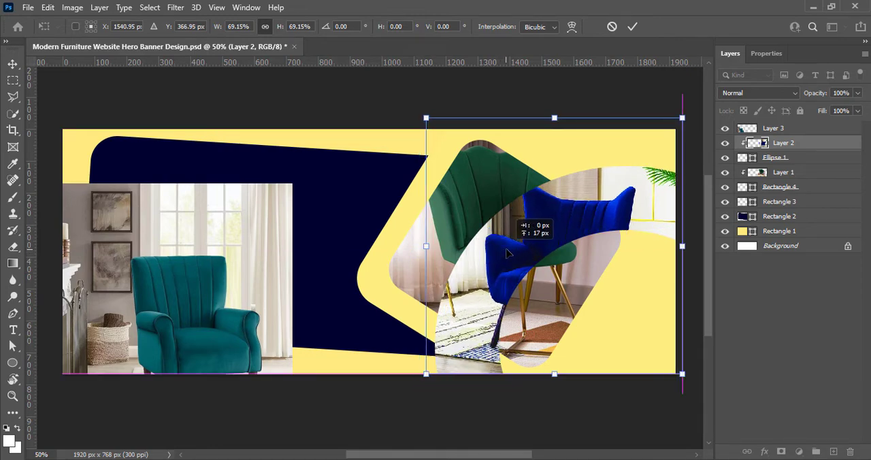
click(632, 26)
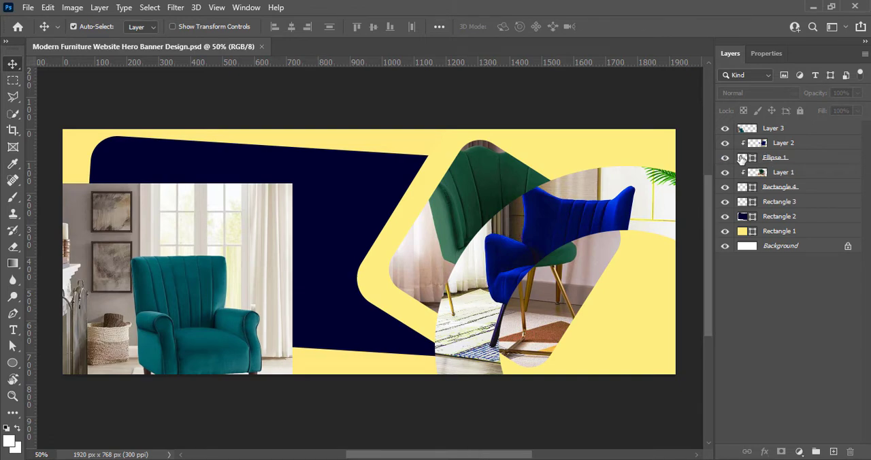
- Add a 6 px white outside Stroke effect to the ring layer and save the document
right_click(742, 159)
click(752, 160)
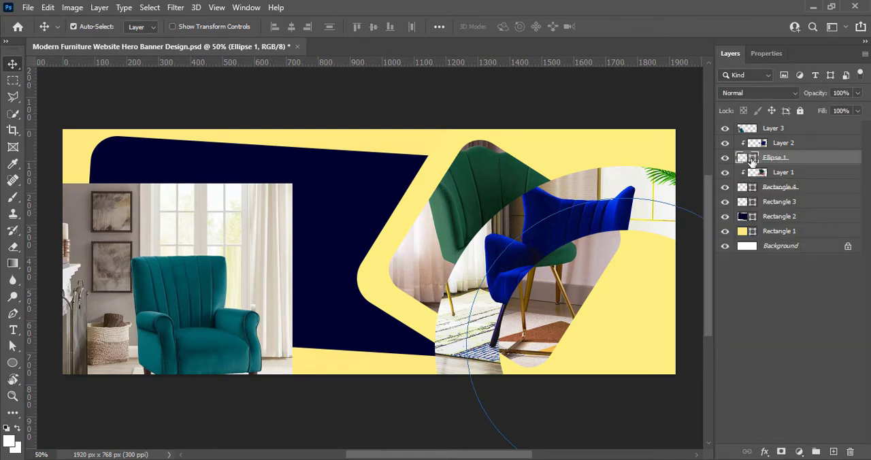
double_click(752, 161)
click(19, 162)
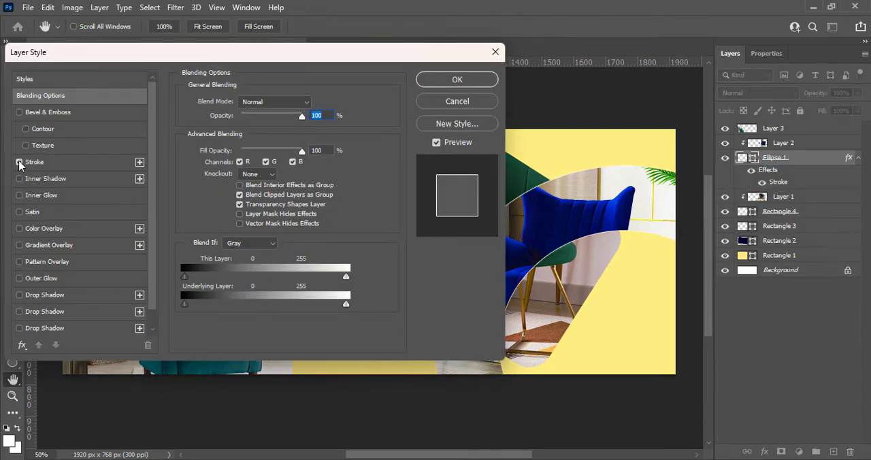
click(113, 164)
click(457, 79)
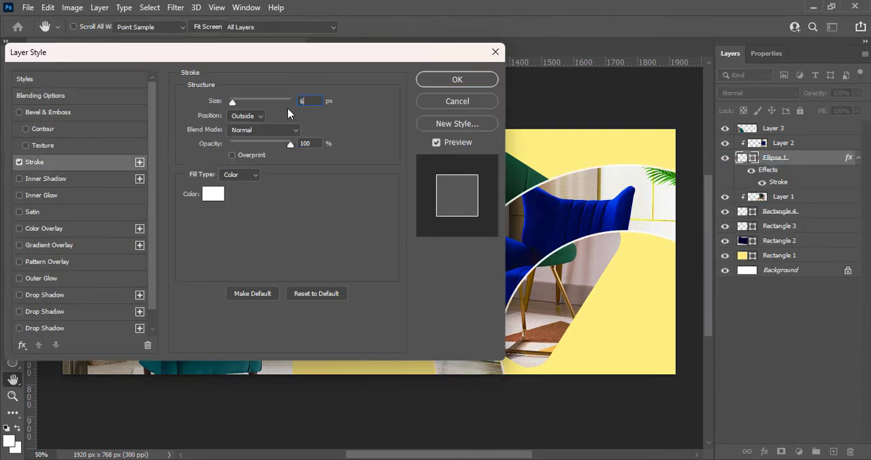
click(765, 377)
key(ctrl+s)
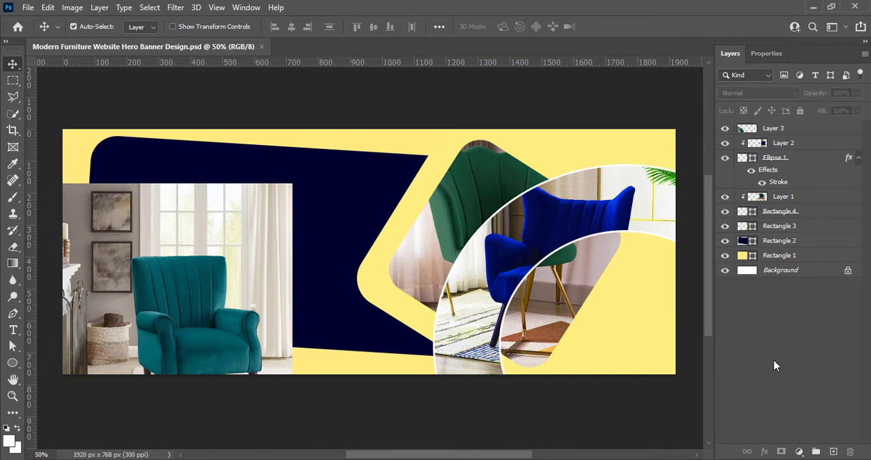
- Review the Stroke effect settings of the ring layer
double_click(745, 165)
click(35, 162)
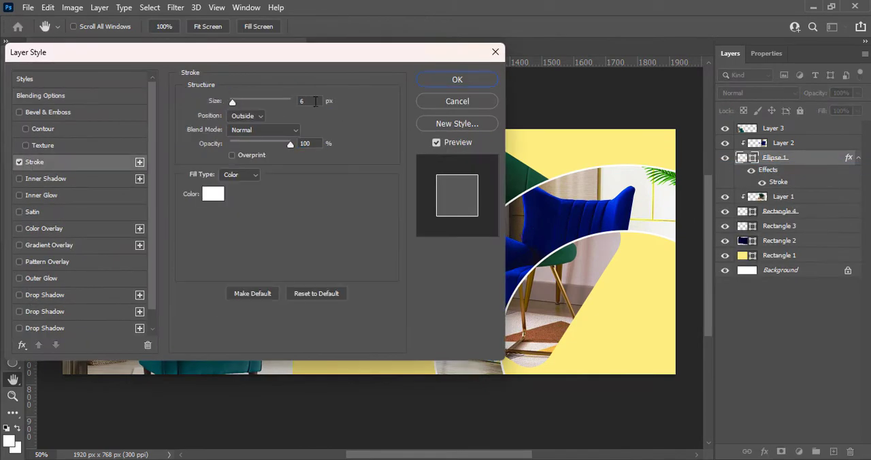
key(Return)
click(746, 374)
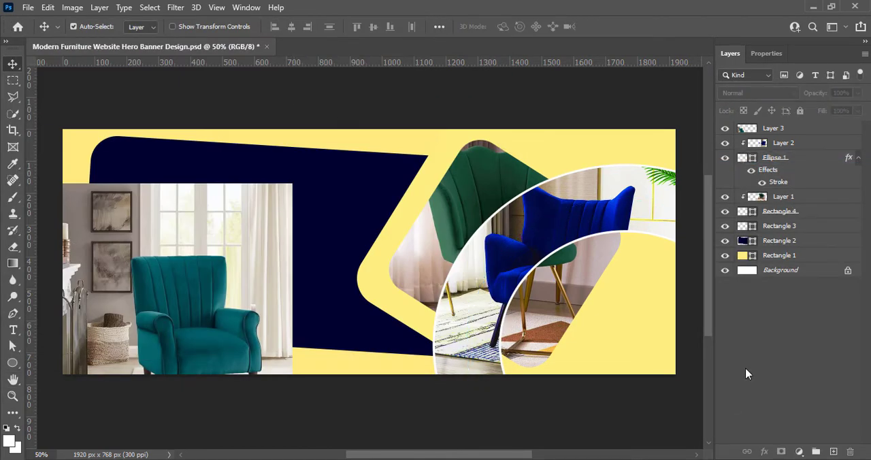
- Increase the ring shape's own stroke width to about 276.92 px and deselect the ring
click(751, 159)
click(731, 54)
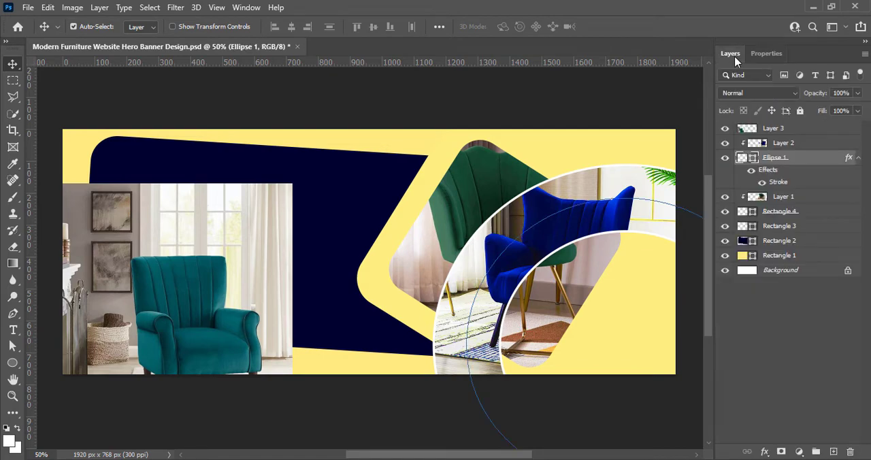
click(767, 55)
click(13, 364)
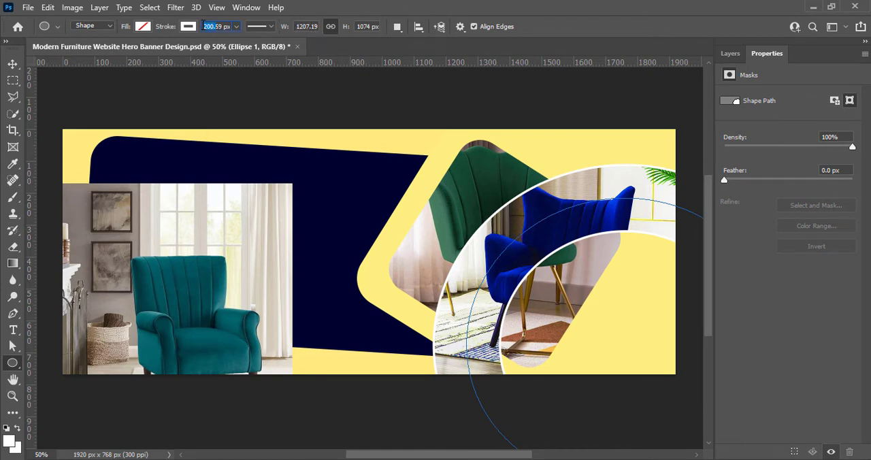
click(237, 26)
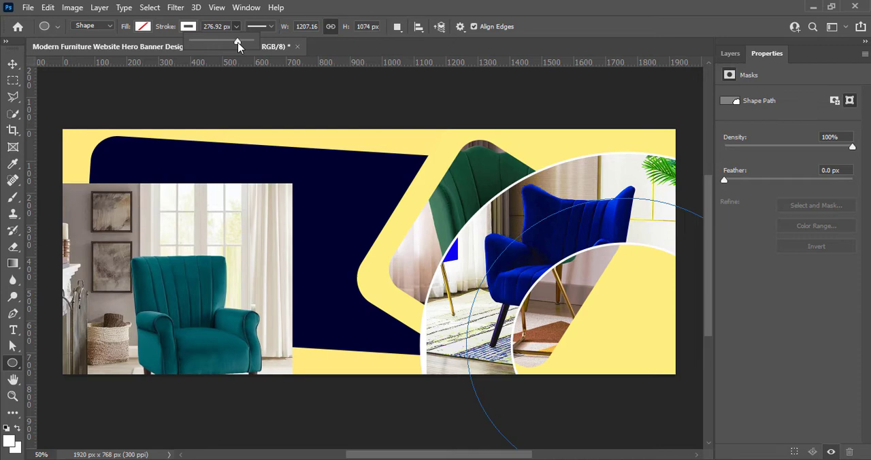
click(459, 73)
key(Escape)
click(21, 63)
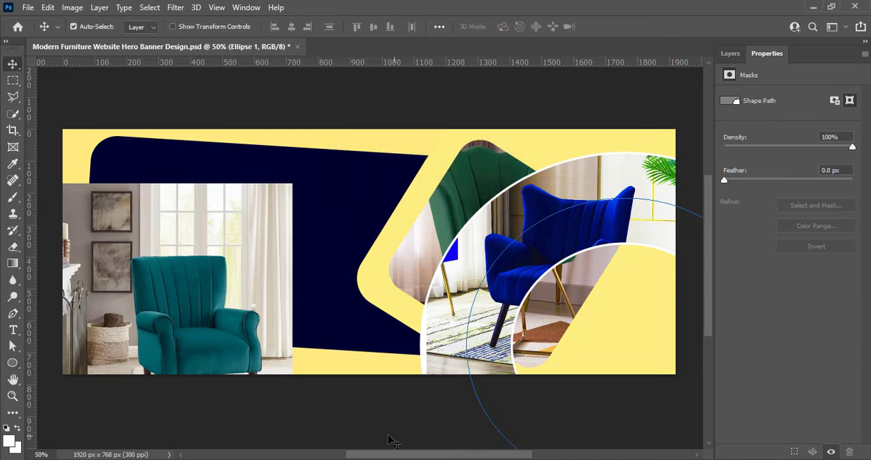
click(392, 440)
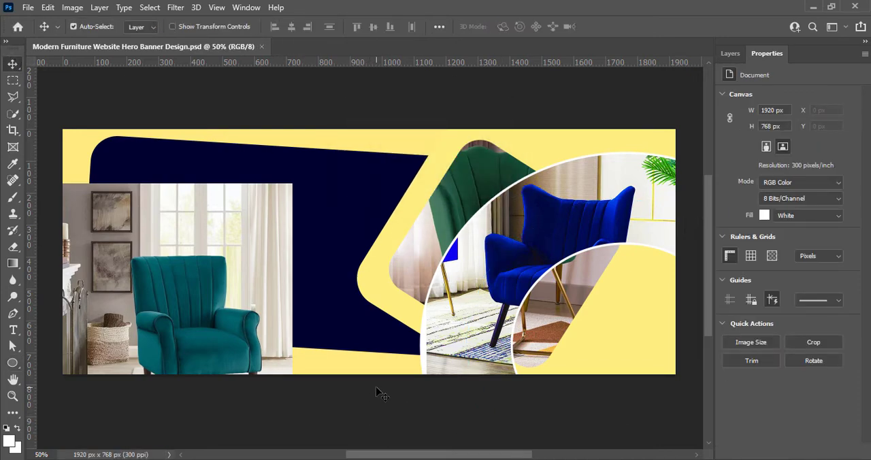
- Move the teal chair photo's layer directly above Rectangle 3 and place the whole chair over the navy shape
drag(204, 294, 227, 268)
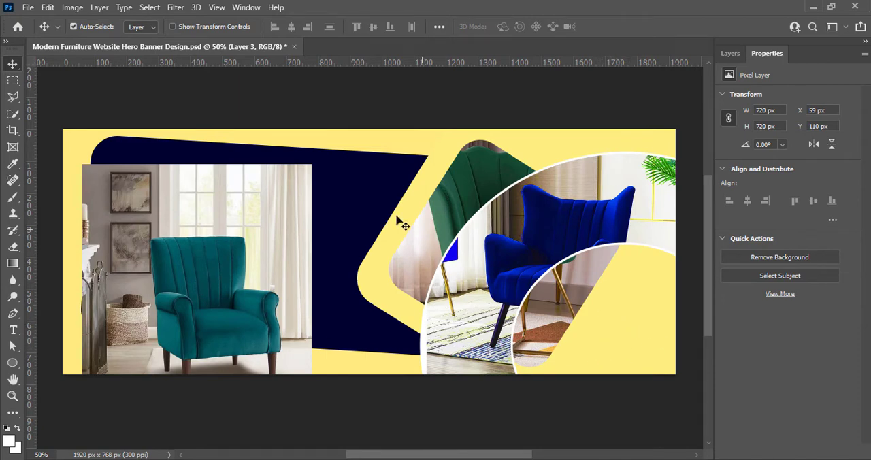
drag(225, 245, 291, 241)
click(730, 53)
drag(776, 129, 801, 218)
drag(216, 256, 473, 253)
drag(421, 160, 179, 127)
- Raise the teal chair photo's vibrance to the maximum with a Vibrance adjustment
click(72, 8)
mouse_move(86, 40)
click(221, 96)
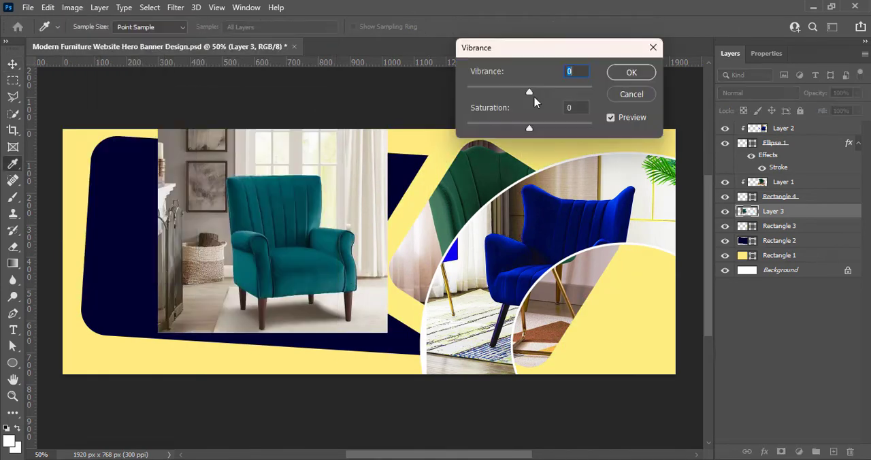
drag(529, 94, 594, 93)
click(630, 73)
- Adjust the teal chair photo to brightness 11 and contrast 39
click(100, 7)
mouse_move(73, 8)
mouse_move(85, 39)
click(245, 39)
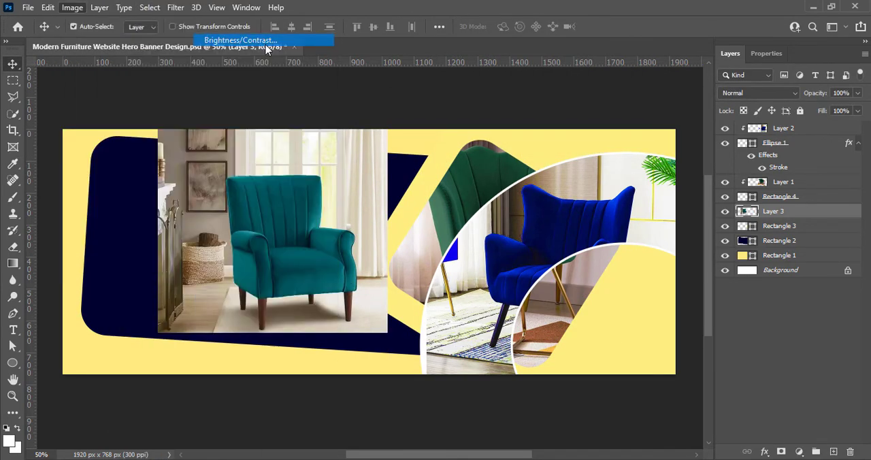
drag(669, 128, 693, 127)
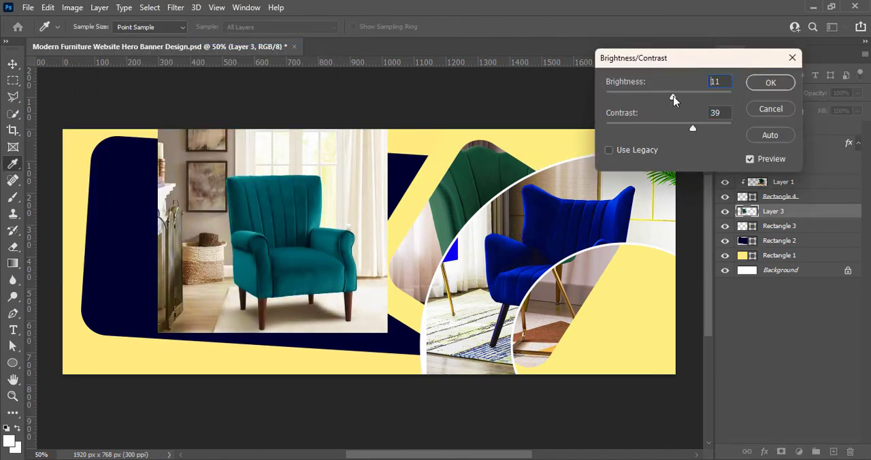
click(769, 83)
- Enlarge the teal chair photo and move it behind the green and blue chair photos
key(ctrl+t)
drag(389, 334, 469, 410)
drag(340, 344, 559, 339)
click(631, 25)
- Clip the teal chair photo to Rectangle 3 with a clipping mask
right_click(779, 226)
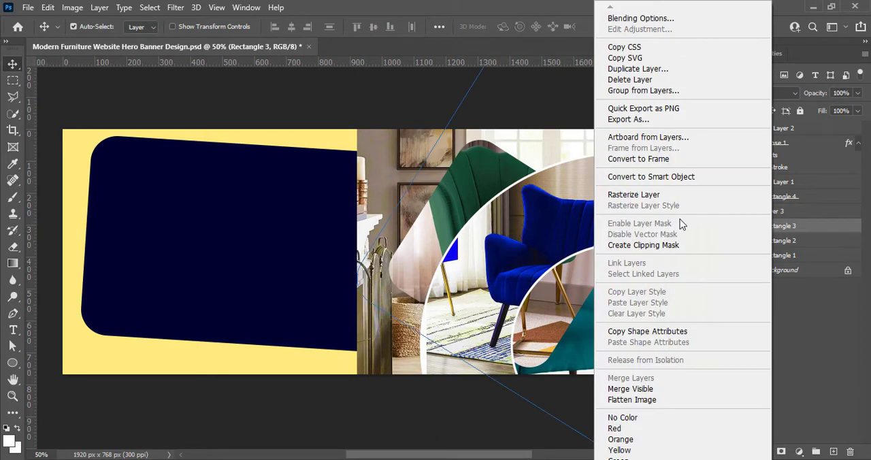
click(680, 235)
click(780, 214)
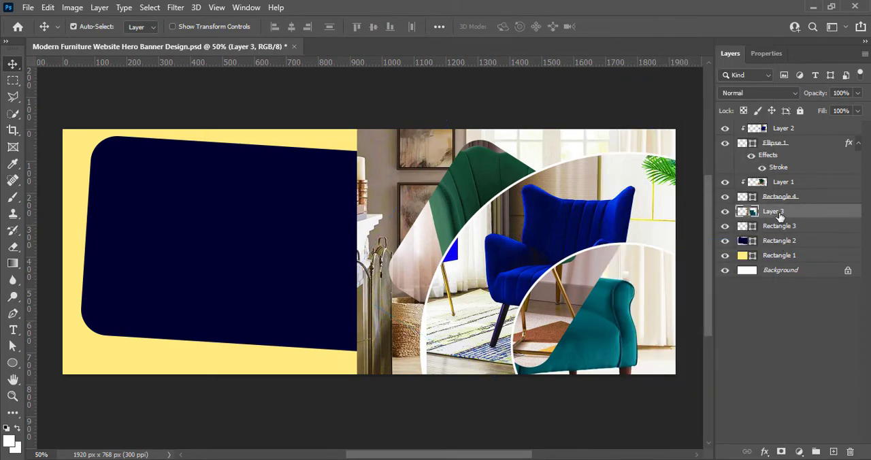
right_click(774, 216)
click(697, 247)
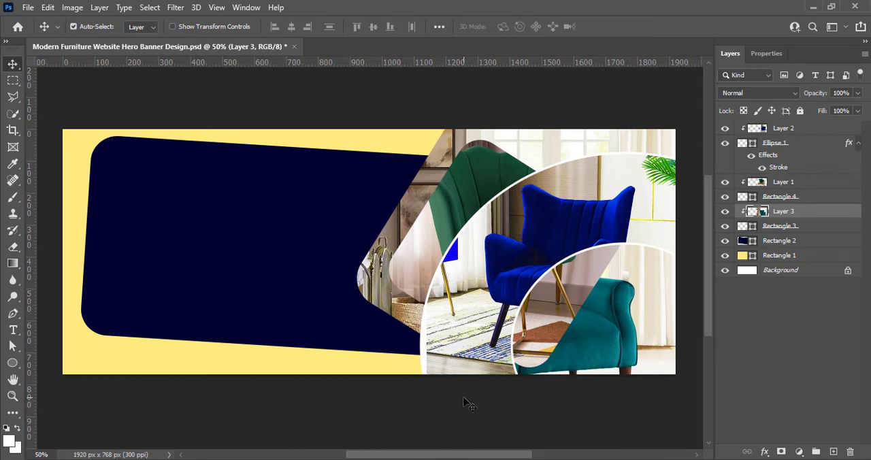
click(783, 320)
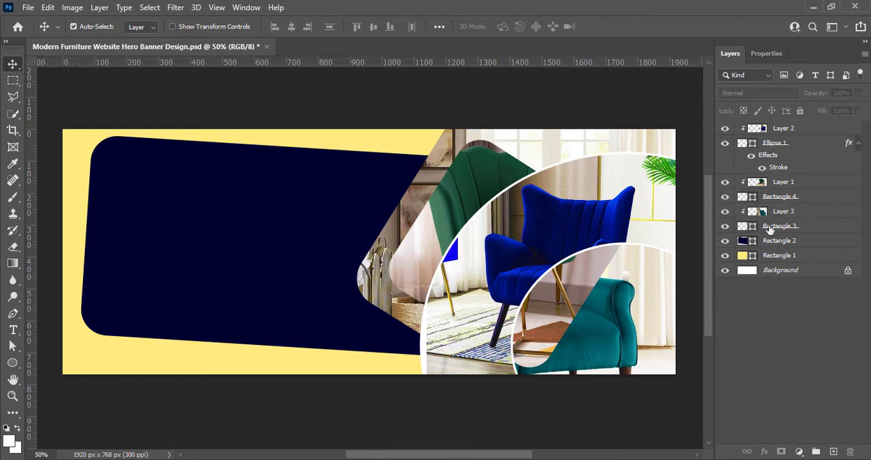
click(769, 230)
click(858, 93)
drag(850, 111, 389, 412)
click(393, 416)
- Set the green chair photo's blend mode to Overlay
click(538, 311)
click(760, 92)
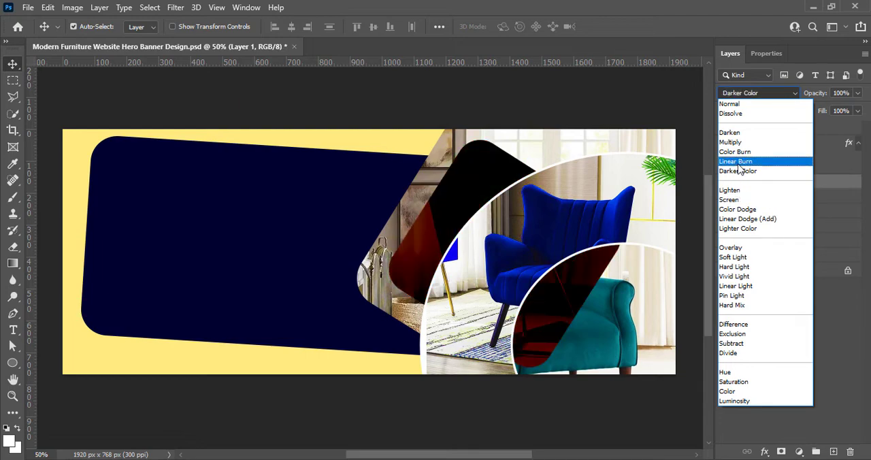
click(737, 248)
click(582, 422)
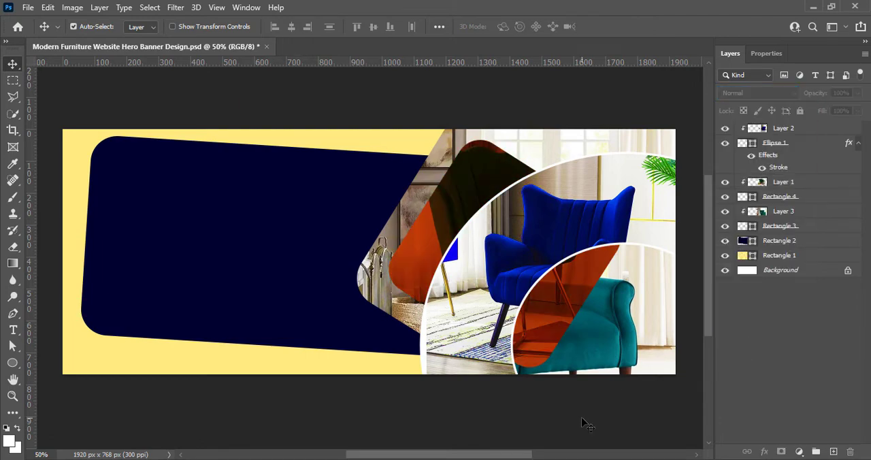
- Adjust the green chair photo to brightness 14 and contrast 48
click(565, 314)
click(72, 6)
mouse_move(92, 39)
click(225, 39)
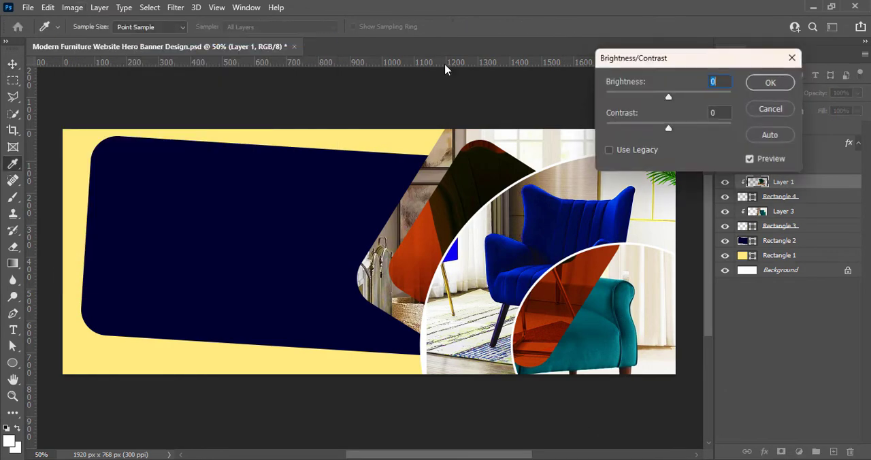
drag(667, 95, 699, 128)
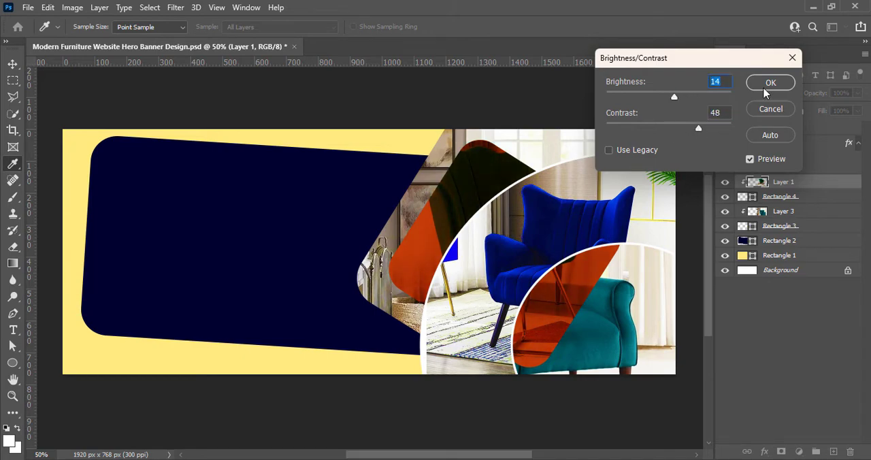
click(770, 82)
- Brighten the green chair photo with a Curves adjustment, mapping input 129 to output 222 and input 65 to output 162
click(48, 7)
click(70, 7)
click(265, 64)
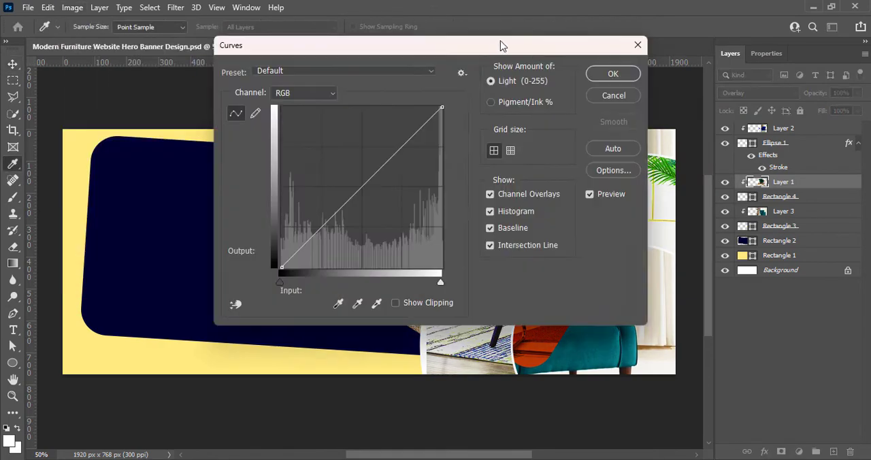
drag(501, 45, 870, 161)
drag(744, 300, 741, 244)
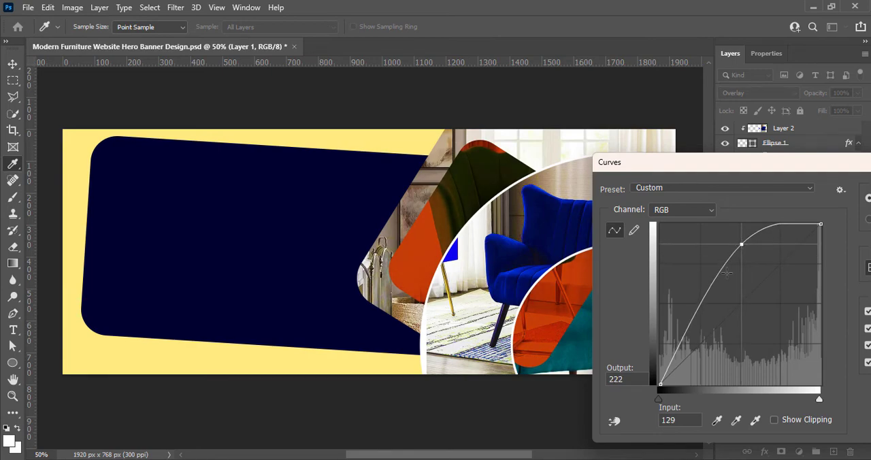
drag(701, 302, 701, 283)
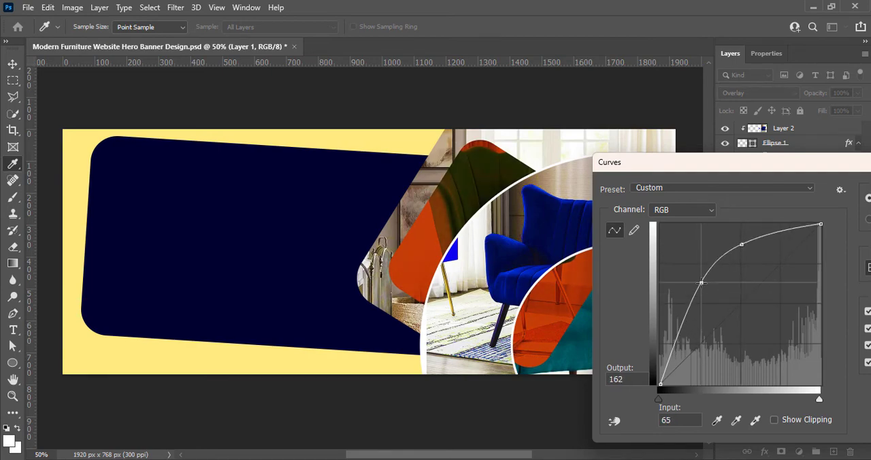
drag(735, 170, 611, 231)
click(813, 258)
click(246, 424)
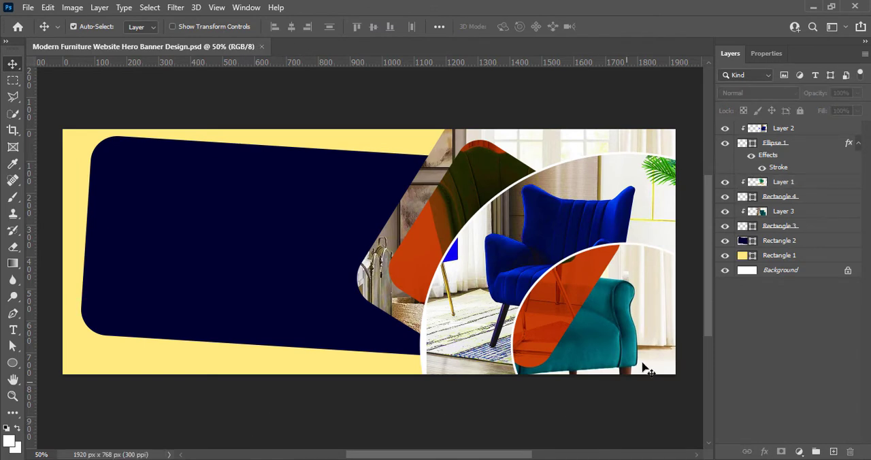
- Set the teal chair photo's blend mode to Linear Burn
click(783, 211)
click(788, 93)
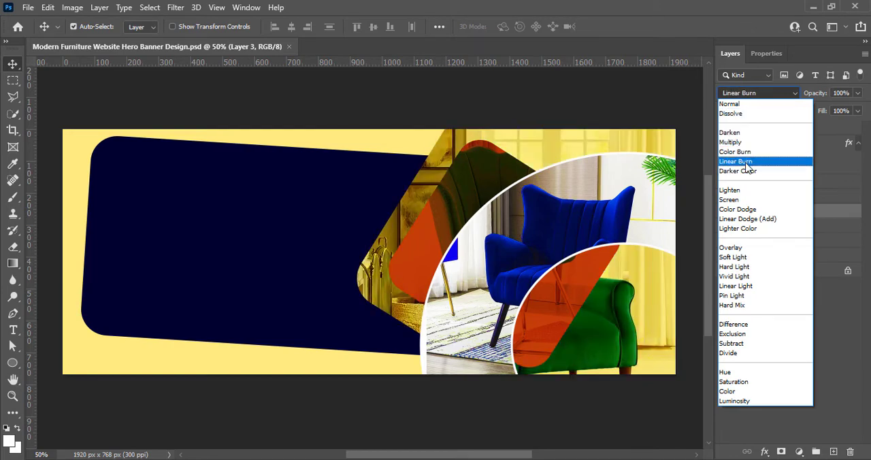
click(741, 162)
- Brighten the teal chair photo with a Curves adjustment, mapping input 131 to output 156
click(72, 7)
mouse_move(88, 38)
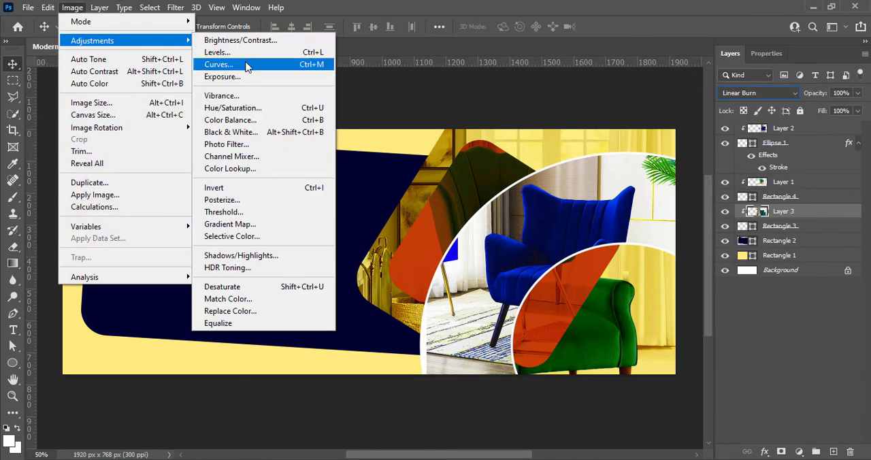
click(247, 63)
drag(188, 158, 194, 140)
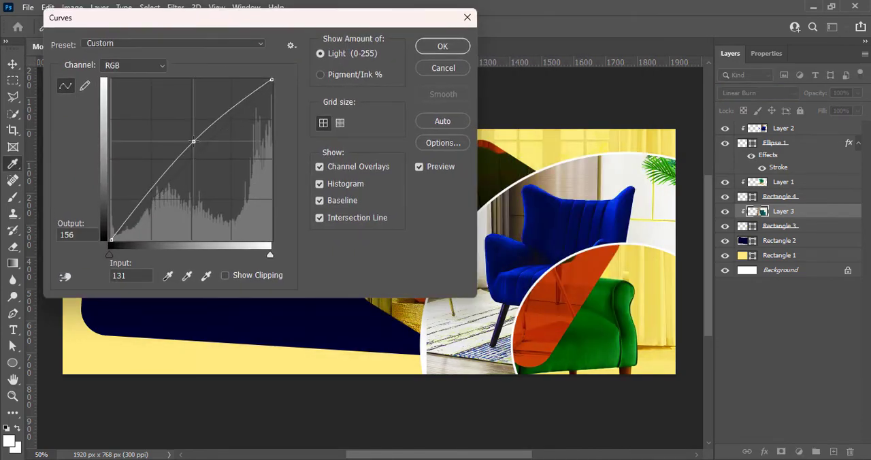
click(442, 45)
click(766, 343)
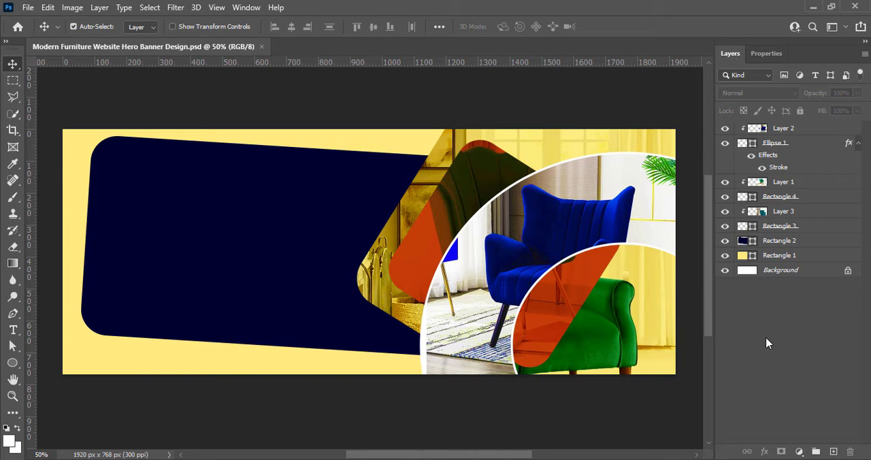
- Add a 7 px white outside stroke to Rectangle 3
click(780, 258)
click(762, 241)
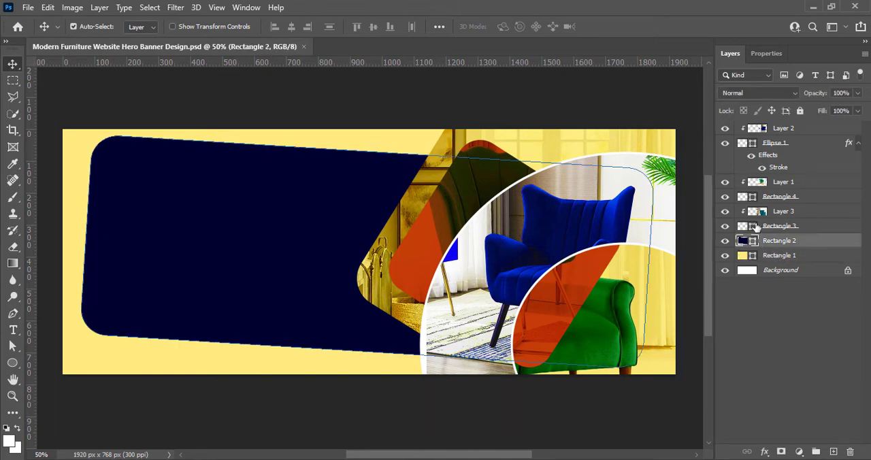
click(748, 226)
right_click(745, 225)
click(701, 215)
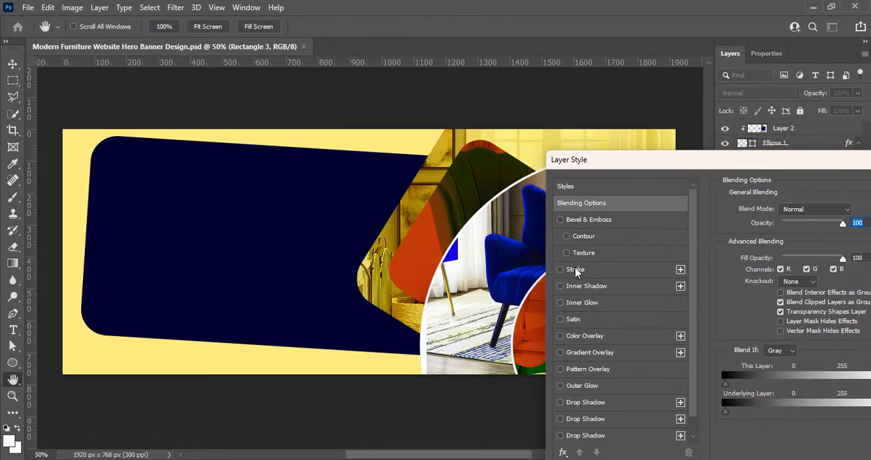
click(560, 271)
click(598, 274)
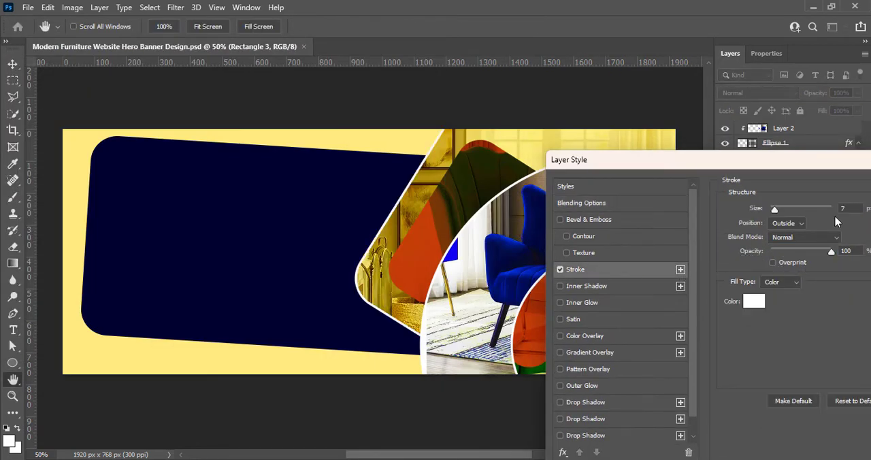
key(Return)
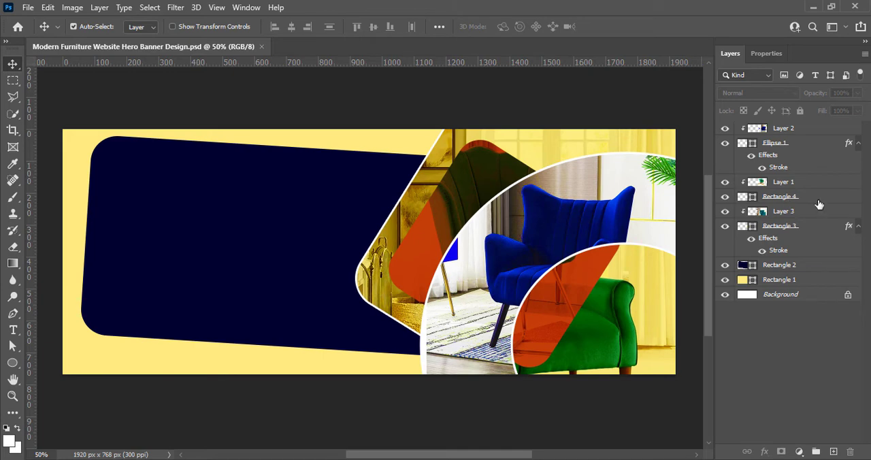
- Add the white text "MODERN & STYLISH" on a new layer and place it over the navy shape
click(833, 451)
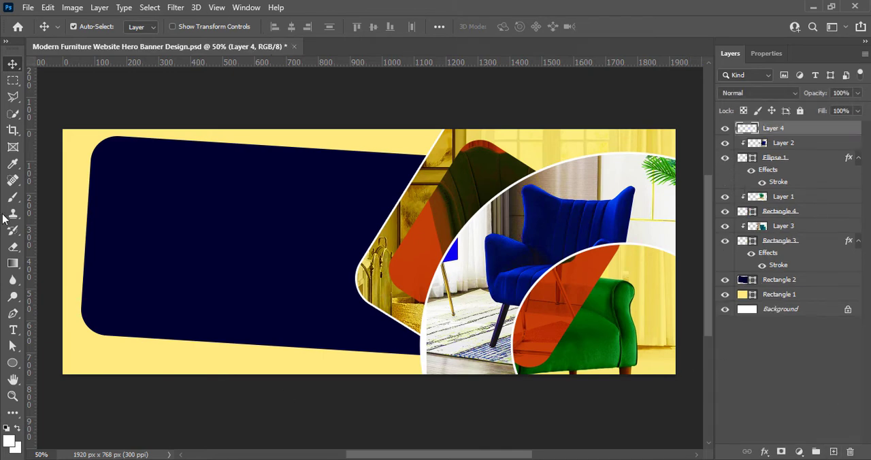
key(t)
click(171, 171)
text(M)
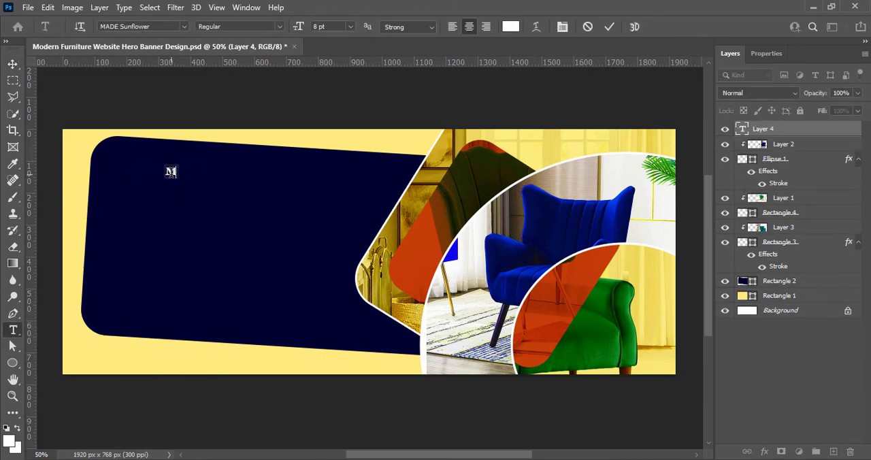
text(ODERN & STYLISH)
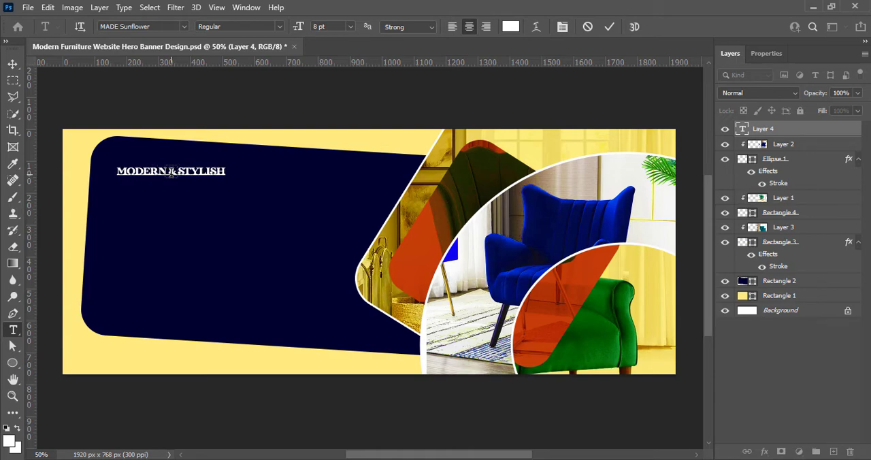
click(610, 28)
key(v)
drag(148, 178, 319, 192)
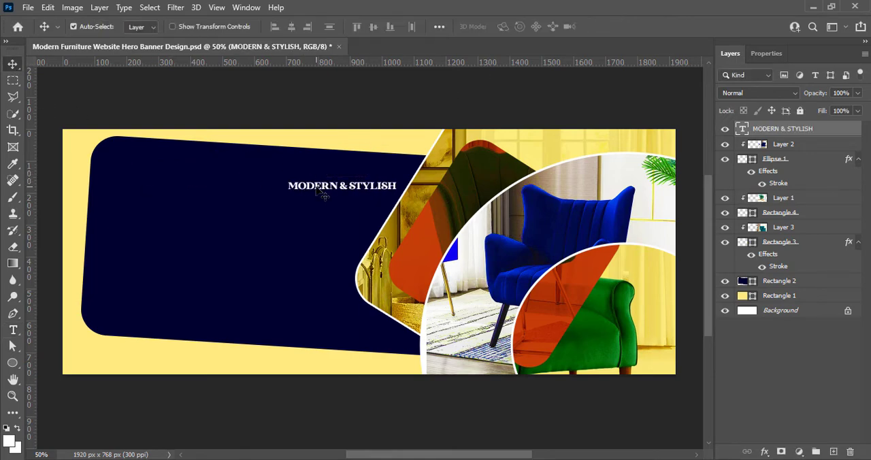
- Change the font of the "MODERN & STYLISH" text to Cinzel
double_click(320, 192)
click(183, 26)
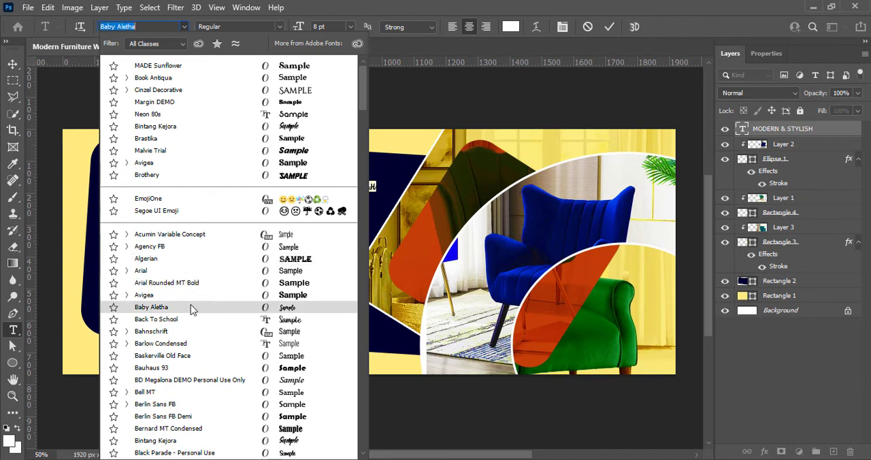
scroll(190, 304, down, 3)
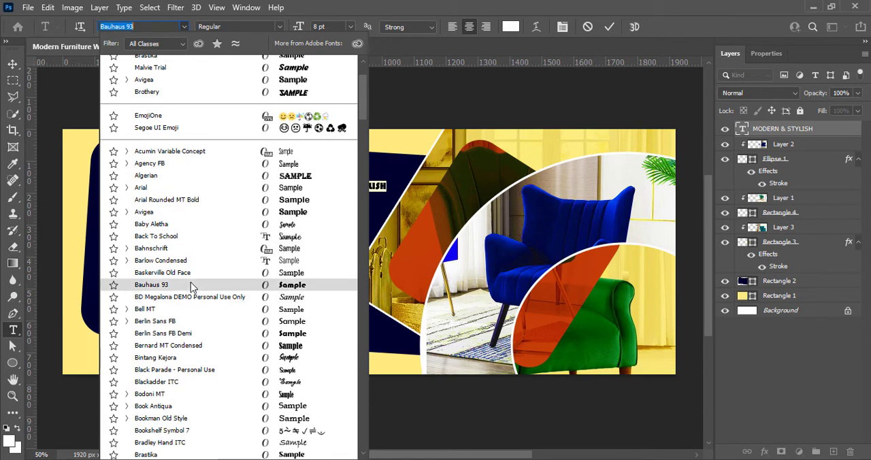
scroll(193, 283, down, 2)
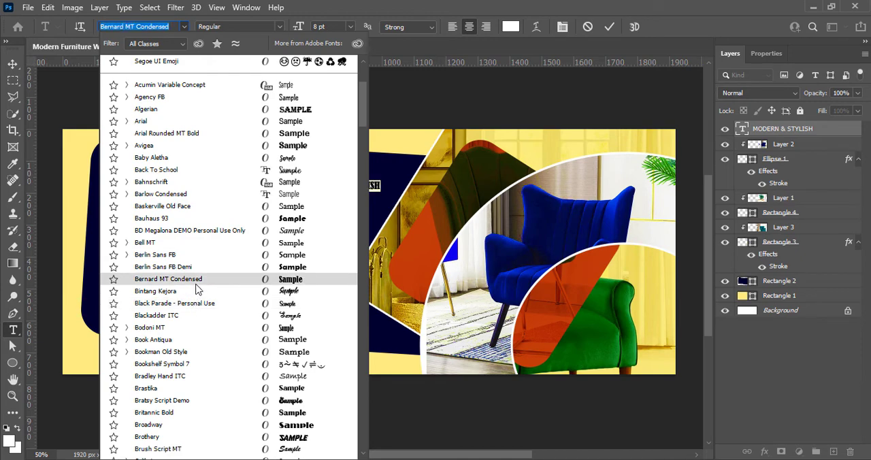
scroll(195, 289, down, 4)
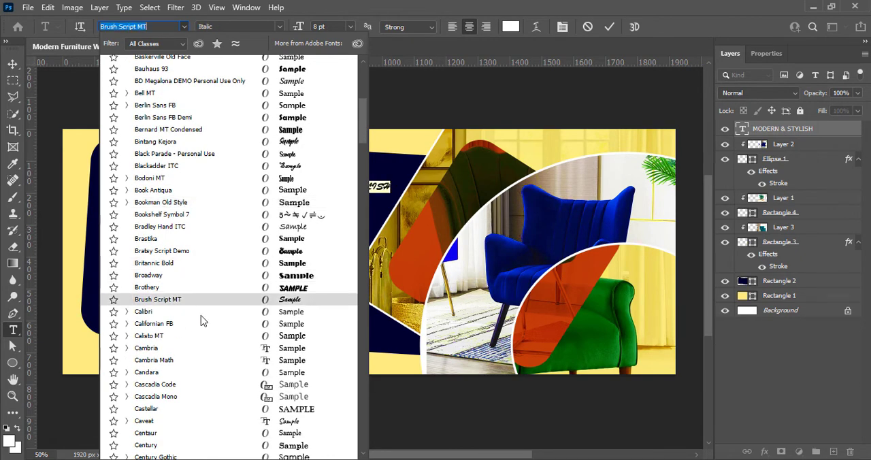
scroll(211, 349, down, 4)
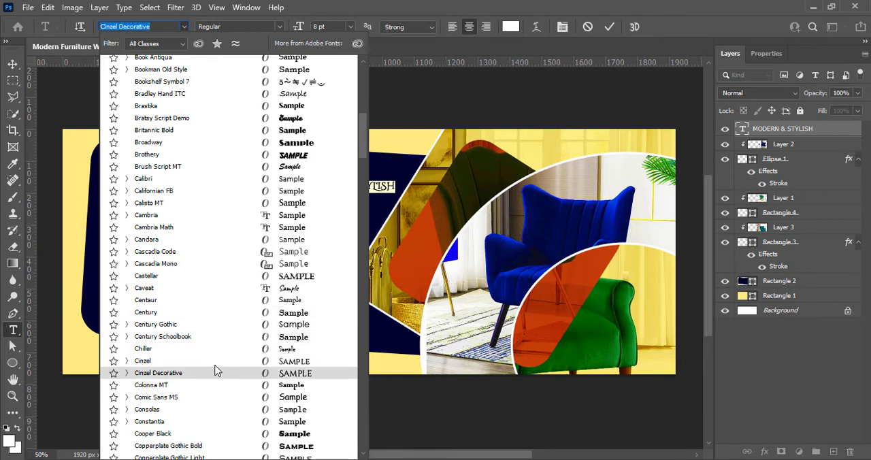
click(216, 365)
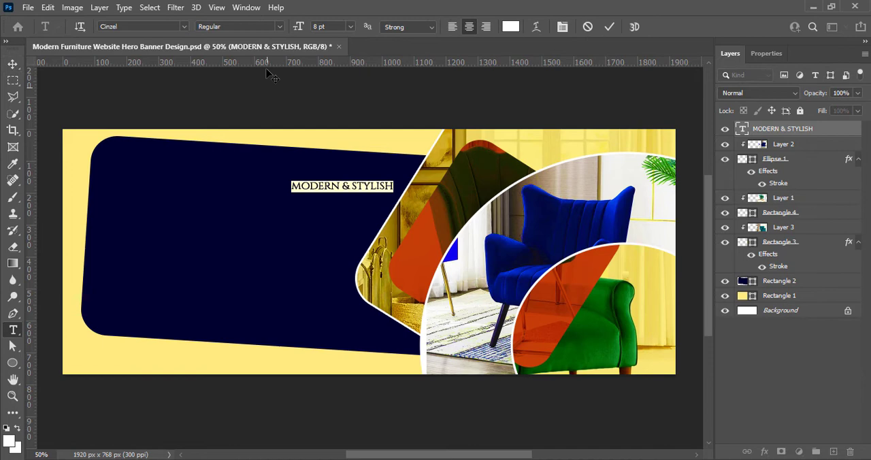
- Make the "MODERN & STYLISH" text Bold at 9 pt
click(269, 27)
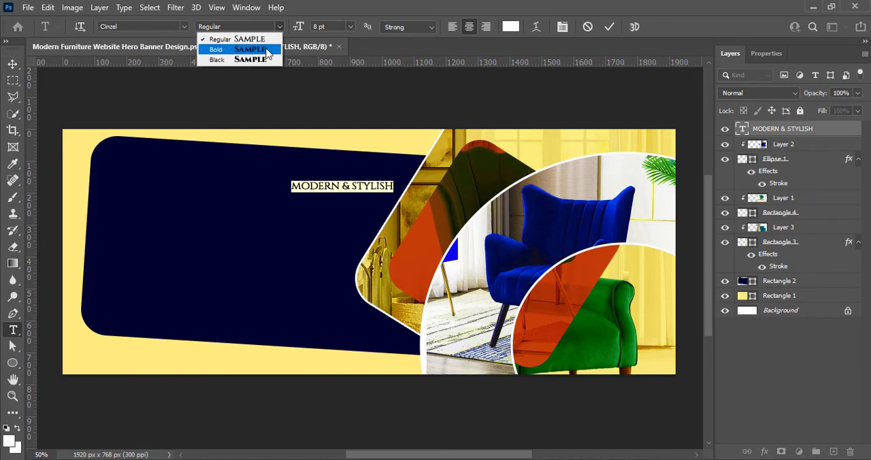
click(267, 53)
click(350, 26)
click(333, 83)
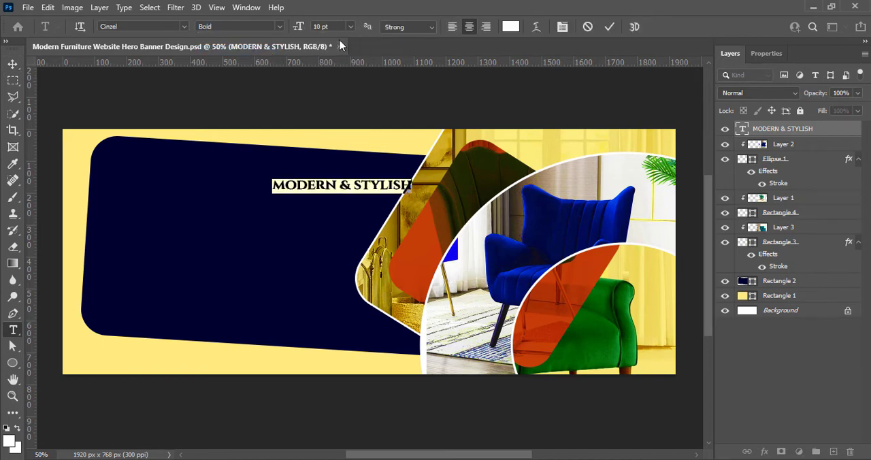
click(351, 27)
click(345, 74)
click(610, 27)
- Move "MODERN & STYLISH" to the navy shape's upper-left area and align its left edge to a new vertical guide
key(v)
drag(364, 185, 201, 173)
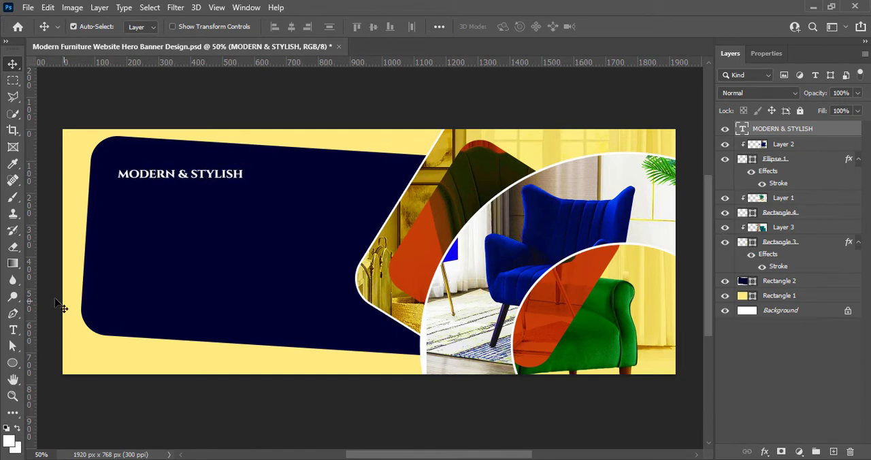
drag(31, 308, 112, 306)
drag(163, 184, 157, 182)
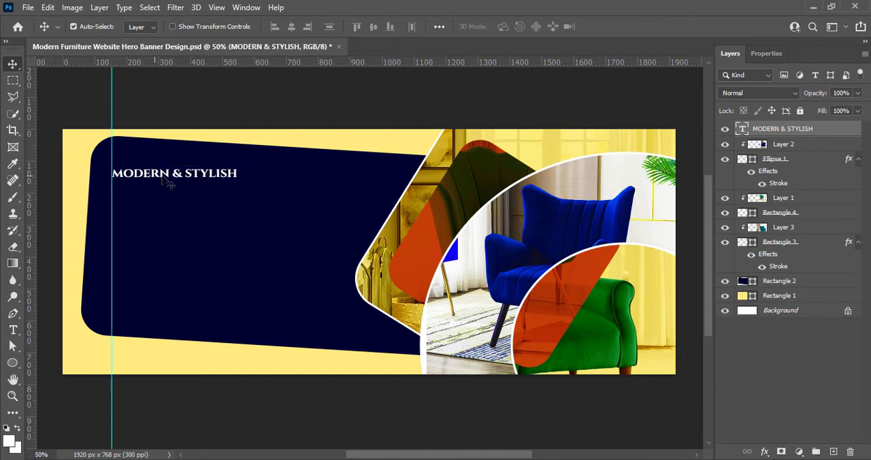
- Add the white text "FURNITURE" in Neon 80s on a new layer and move it beside "MODERN & STYLISH"
click(819, 380)
click(833, 452)
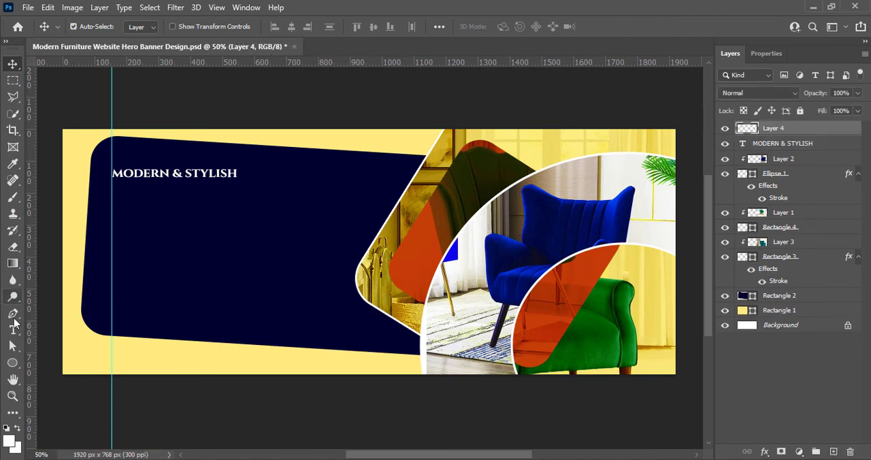
click(13, 329)
click(184, 27)
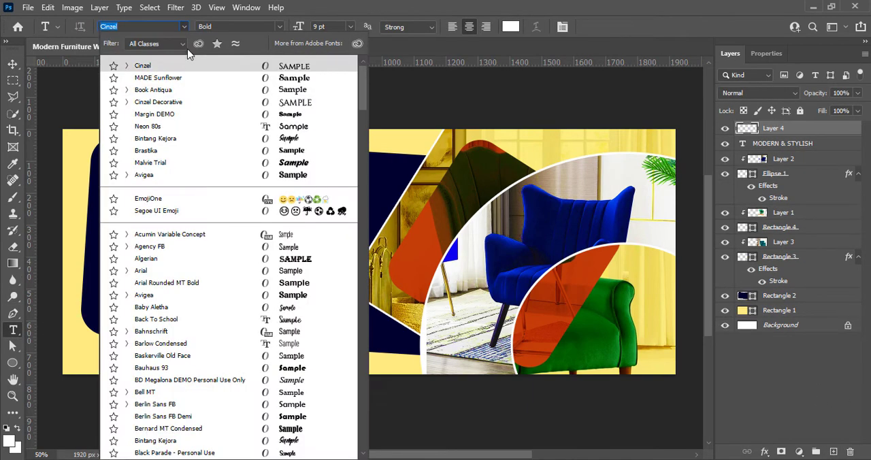
click(191, 133)
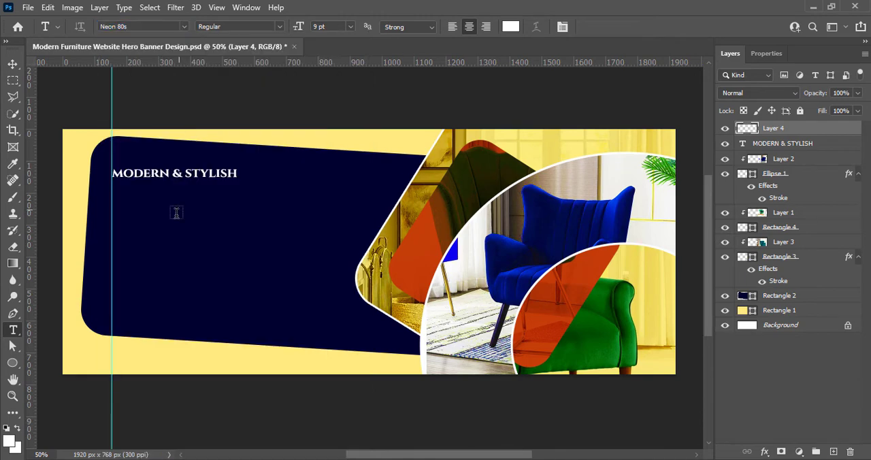
click(127, 202)
text(FURNITURE)
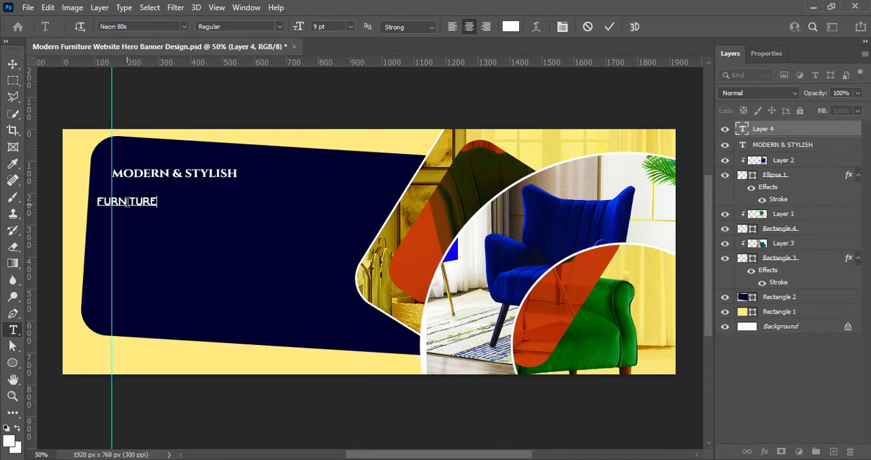
click(609, 27)
click(12, 63)
drag(151, 208, 385, 185)
- Set "FURNITURE" in MADE Sunflower at 24 pt and move it below "MODERN & STYLISH" against the vertical guide
double_click(368, 177)
click(183, 26)
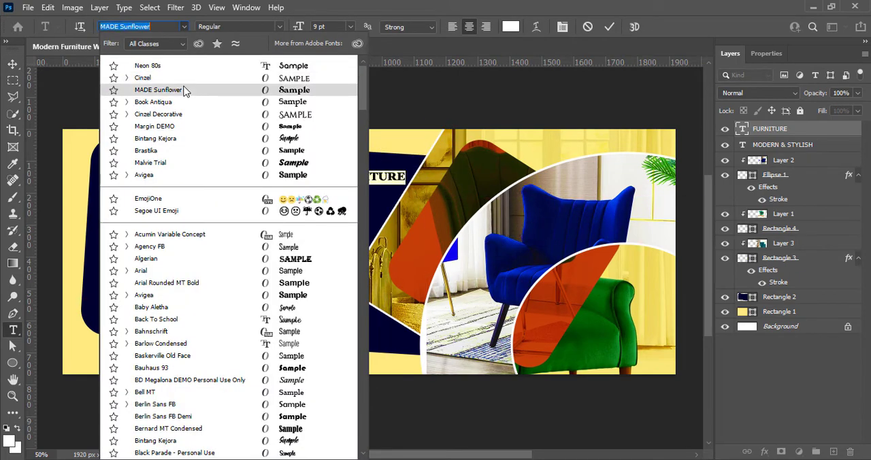
click(183, 87)
click(350, 26)
click(350, 128)
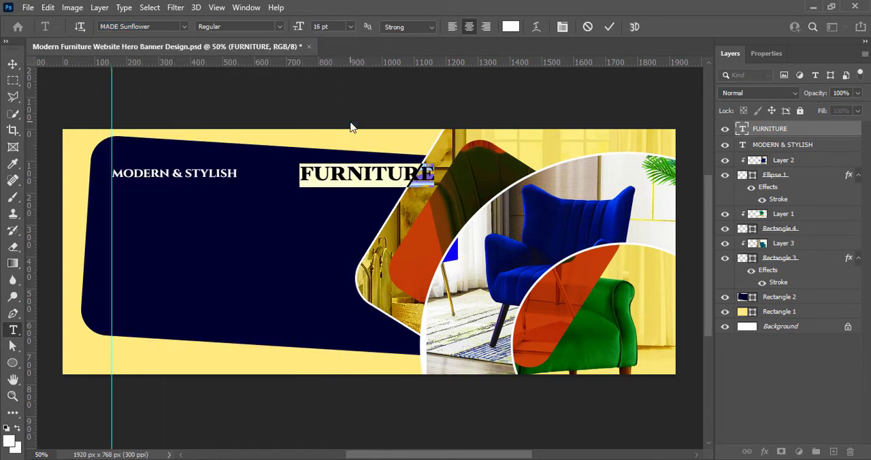
click(349, 26)
click(350, 145)
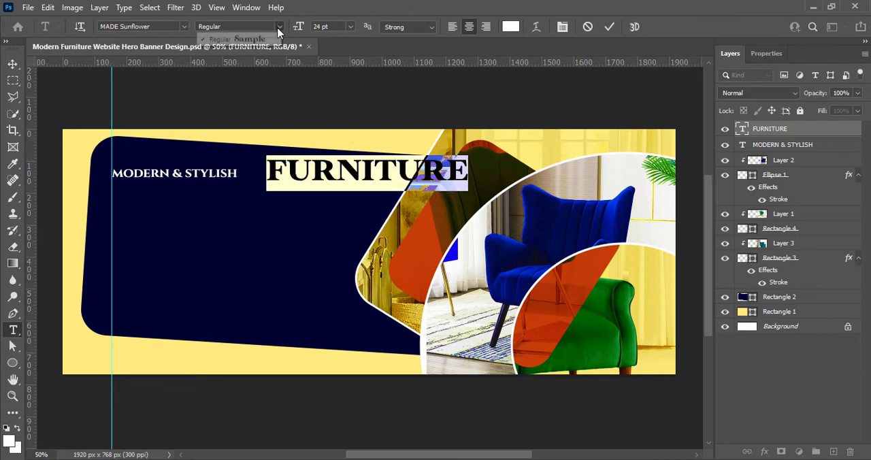
click(13, 64)
drag(318, 174, 165, 202)
- Enlarge "MODERN & STYLISH" slightly, realign its left edge to the guide and nudge it down closer to "FURNITURE"
double_click(743, 145)
click(351, 28)
click(340, 84)
click(609, 27)
key(v)
ctrl+click(217, 171)
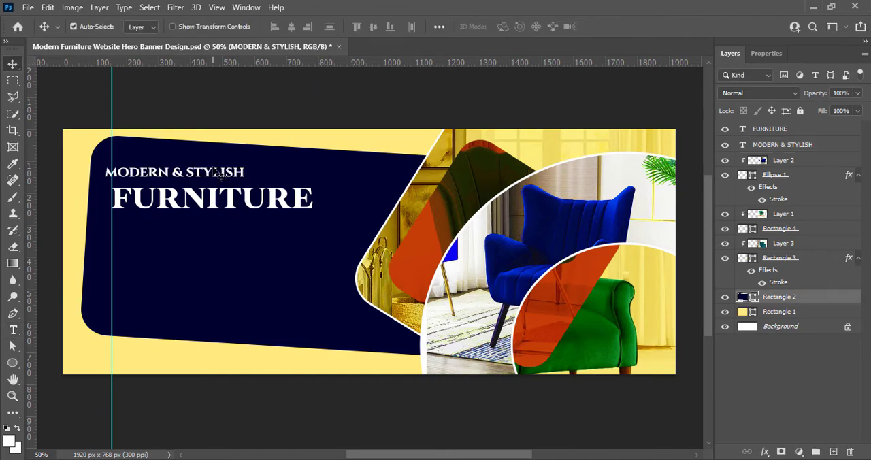
drag(224, 174, 233, 174)
key(Down)
key(Down)
key(Down)
key(Down)
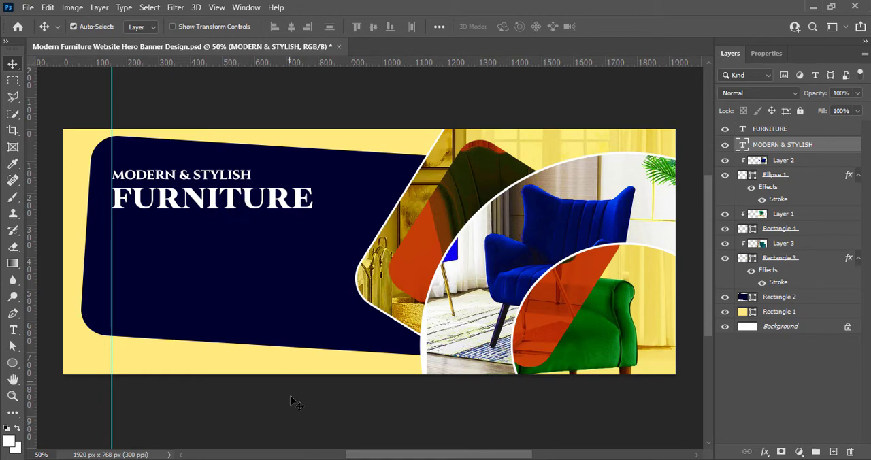
- Change the color of the "FURNITURE" text to golden yellow ffc600
click(306, 203)
double_click(742, 128)
click(511, 26)
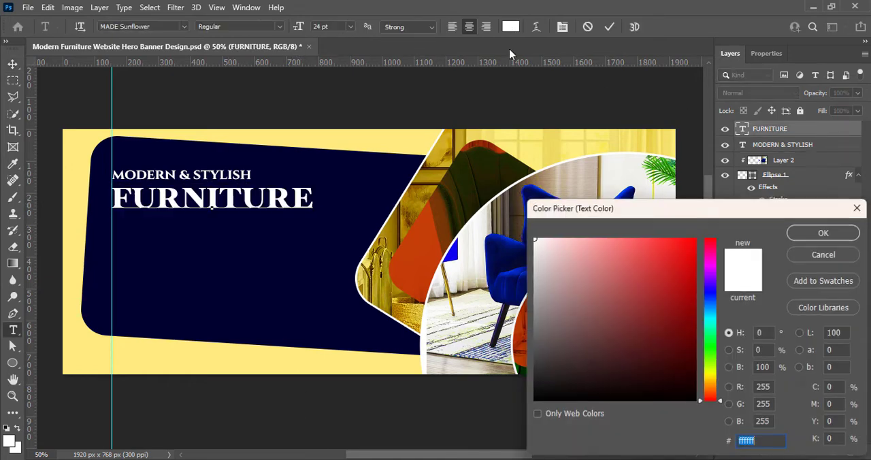
drag(711, 397, 711, 392)
drag(685, 263, 692, 249)
drag(710, 392, 711, 380)
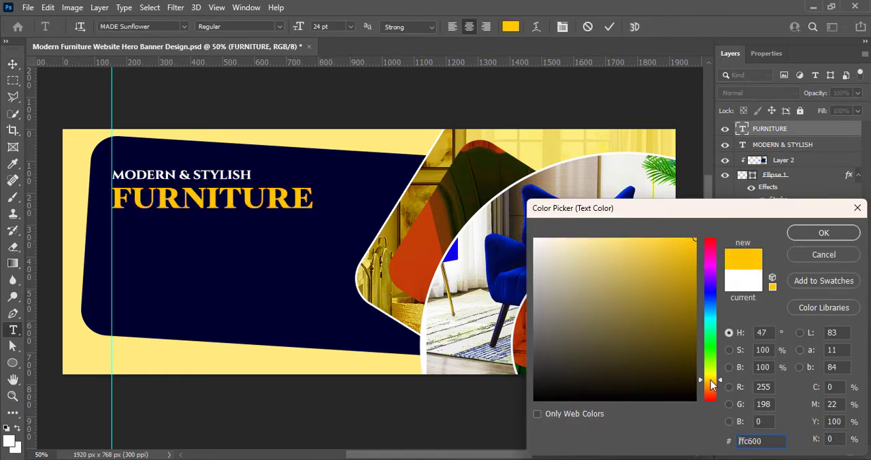
click(825, 234)
- Make the "FURNITURE" text 26 pt and left-aligned, and reposition it at the guide just below "MODERN & STYLISH"
click(285, 220)
double_click(282, 204)
click(314, 26)
text(26)
key(Return)
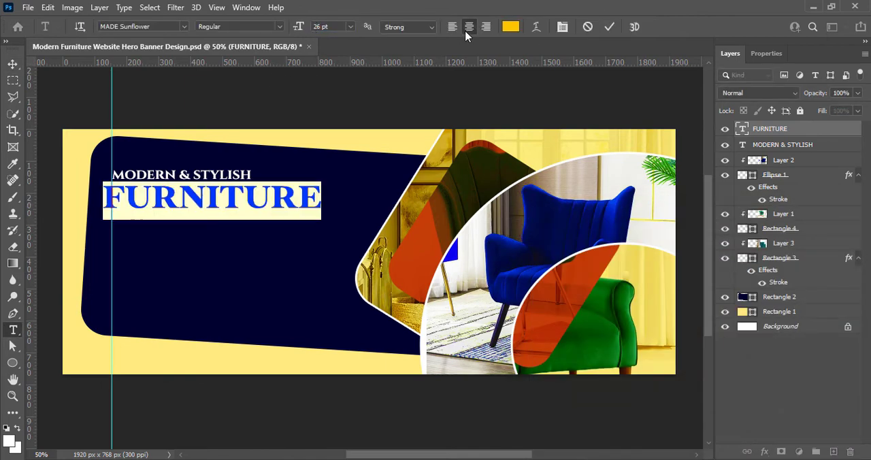
click(453, 27)
key(ctrl+Return)
drag(352, 205, 252, 218)
key(shift+Up)
key(shift+Up)
key(shift+Up)
click(386, 415)
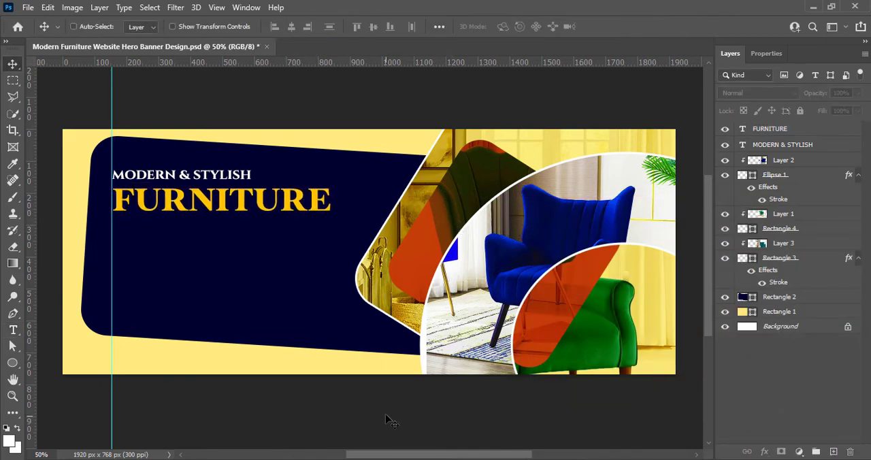
- Add the text "New arrival" on a new layer, starting just after "MODERN & STYLISH"
click(833, 451)
key(t)
click(262, 179)
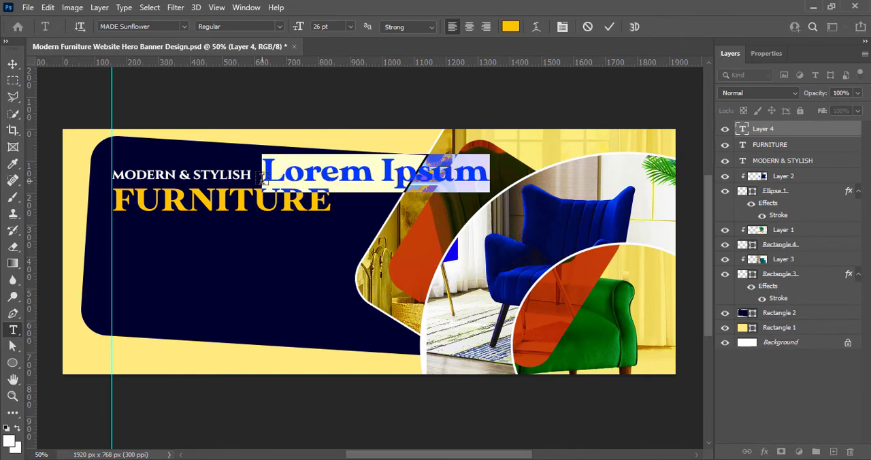
text(New arrival)
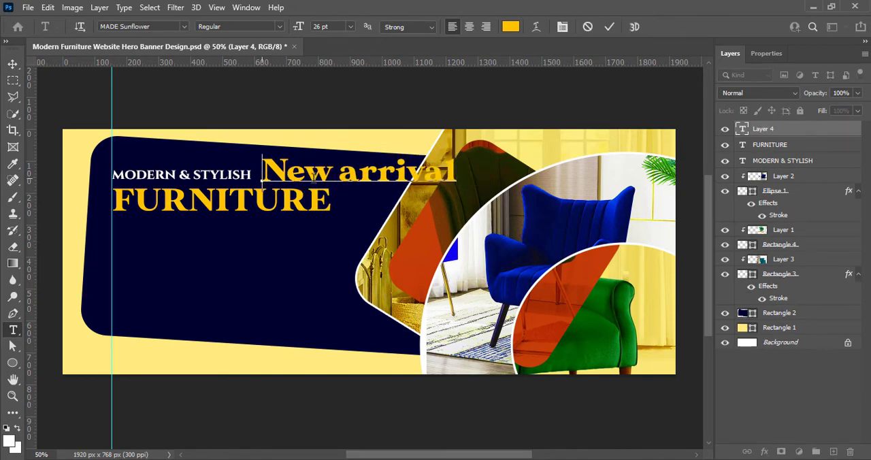
- Recolor the whole "New arrival" text to a lighter golden yellow
key(ctrl+a)
click(510, 27)
drag(580, 246, 650, 239)
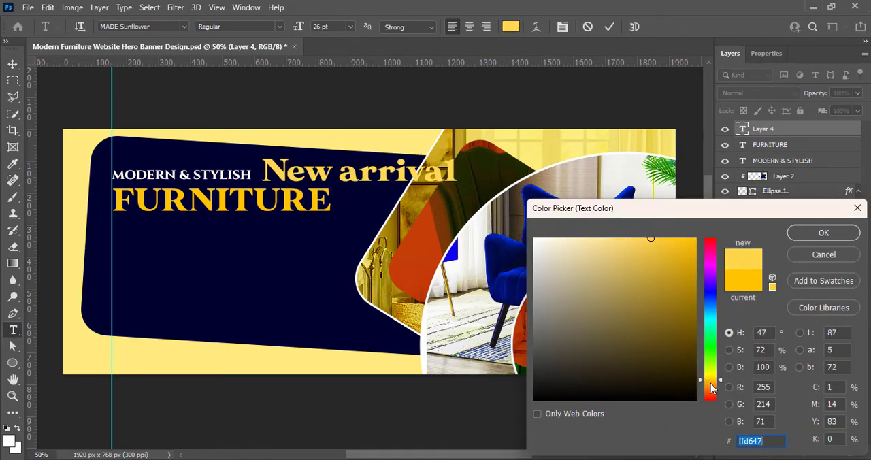
click(710, 387)
drag(710, 391, 712, 381)
click(823, 233)
- Try Bintang Kejora and several other fonts on the "New arrival" text
click(184, 26)
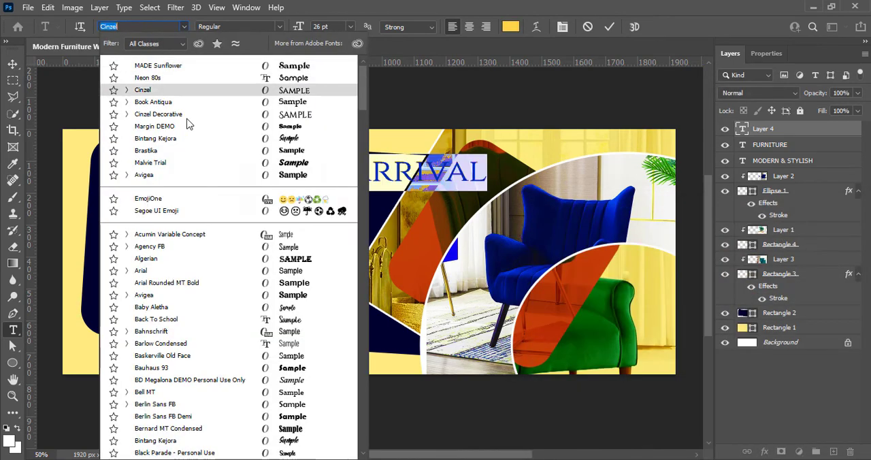
click(190, 141)
click(184, 26)
scroll(219, 275, down, 1)
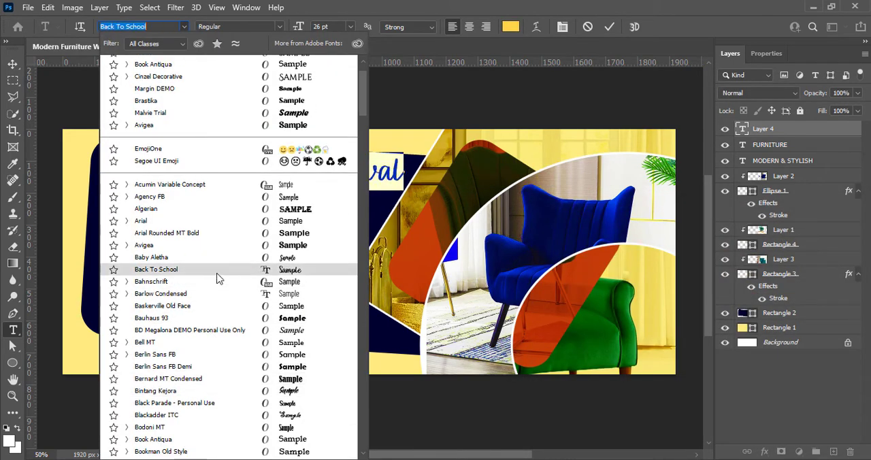
click(219, 276)
click(184, 27)
click(207, 312)
click(184, 27)
scroll(219, 334, down, 12)
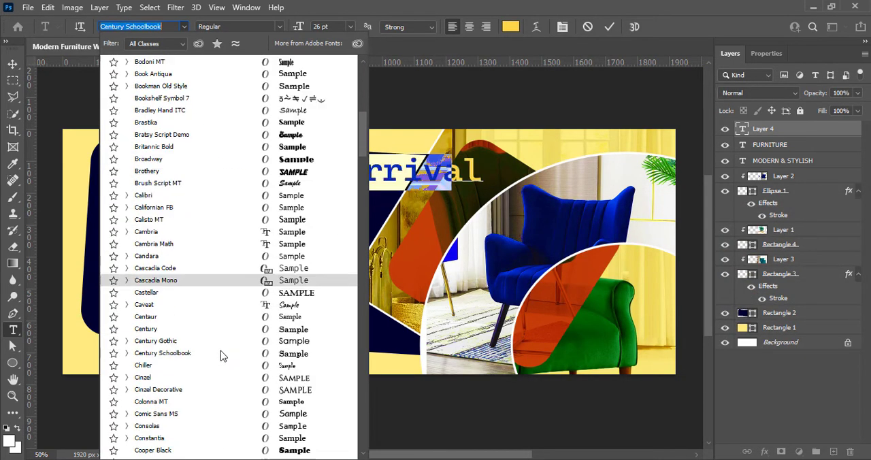
click(222, 335)
click(184, 27)
scroll(238, 347, down, 2)
click(236, 345)
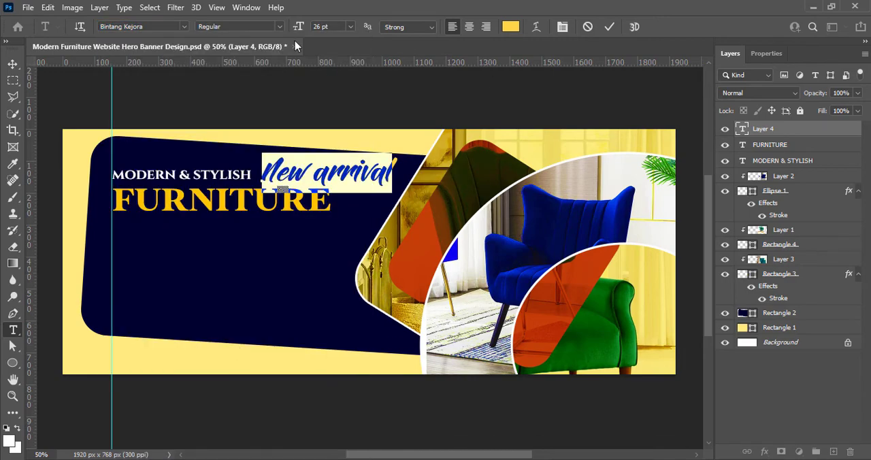
- Change the font of the "New arrival" text to Edwardian Script ITC
click(183, 27)
scroll(210, 306, down, 11)
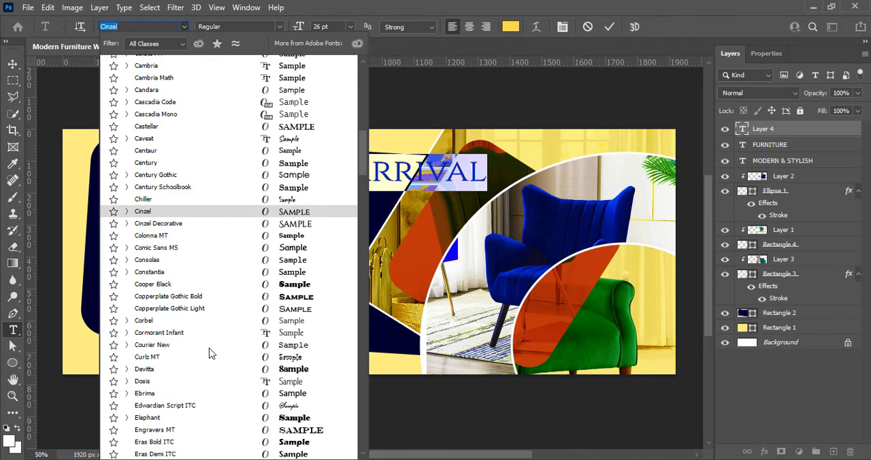
click(207, 356)
click(184, 27)
scroll(232, 341, down, 12)
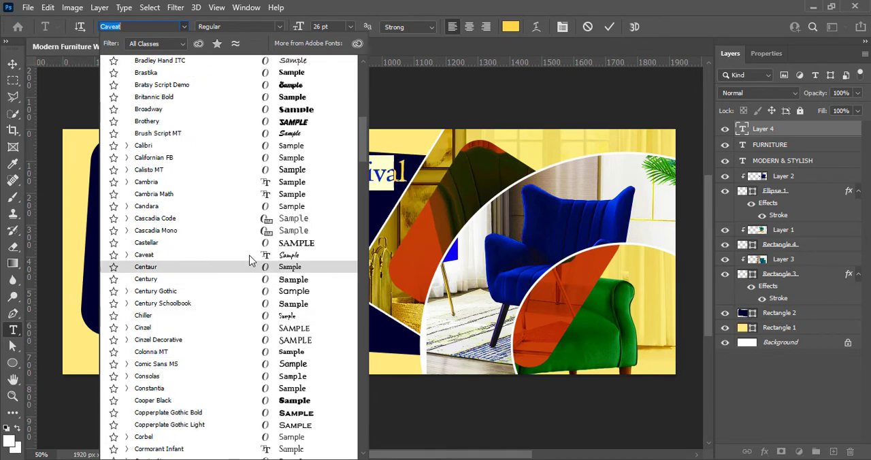
scroll(243, 409, down, 2)
click(236, 385)
- Reduce the size of "New arrival" and place it at the end of "MODERN & STYLISH", just above "FURNITURE"
click(350, 26)
click(338, 127)
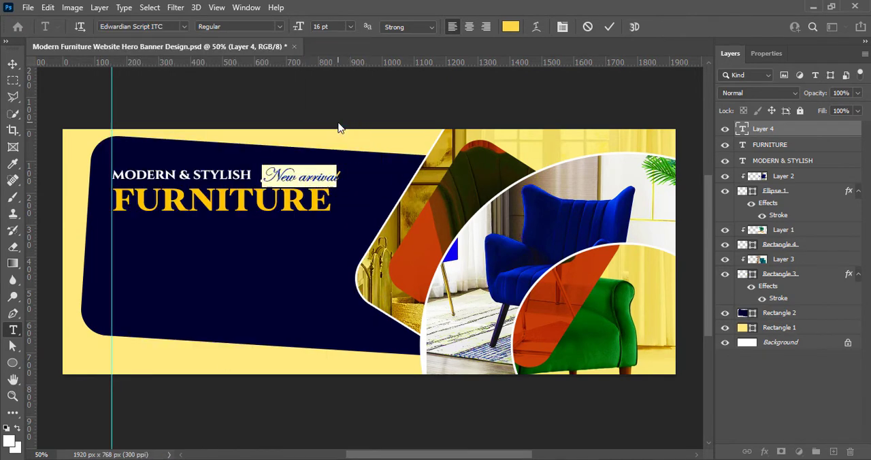
click(351, 26)
click(339, 140)
click(609, 26)
click(12, 64)
drag(286, 169, 264, 173)
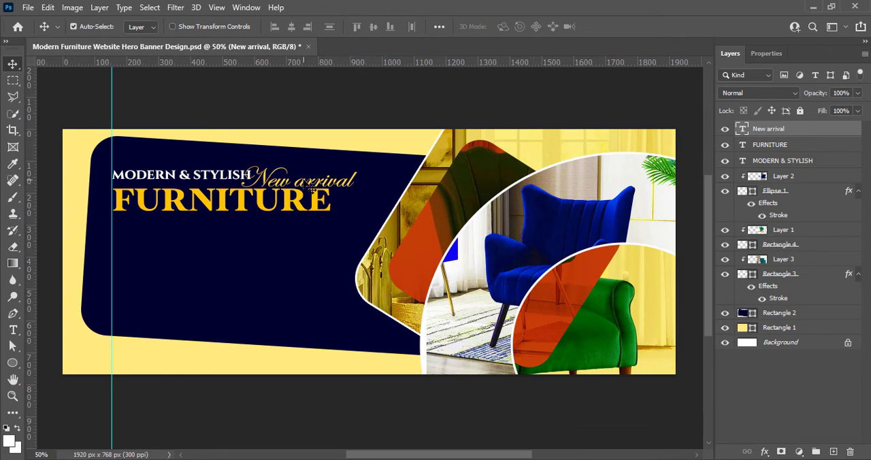
- Widen the letter spacing of "FURNITURE" until the word ends in line with "New arrival", and save the document
double_click(282, 205)
click(767, 54)
click(839, 235)
click(826, 377)
click(608, 29)
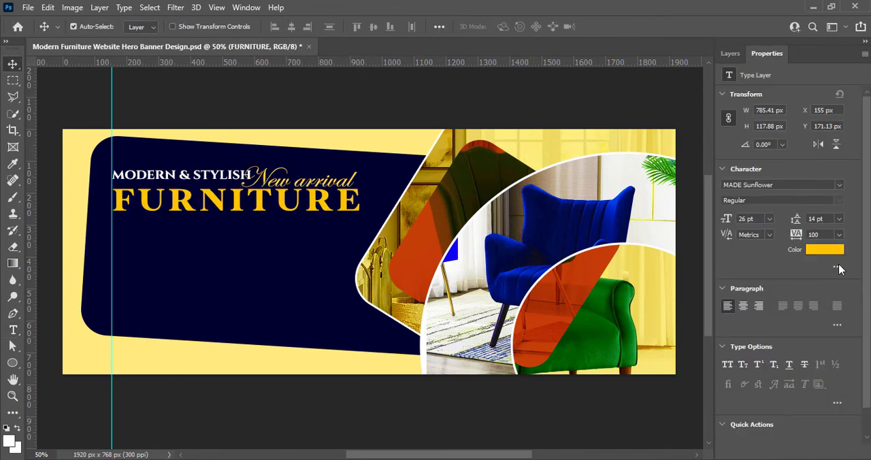
click(839, 236)
click(826, 365)
click(551, 83)
key(ctrl+s)
- Recolor the whole "New arrival" text to bright yellow ffe930
click(335, 179)
click(731, 54)
double_click(742, 128)
click(510, 27)
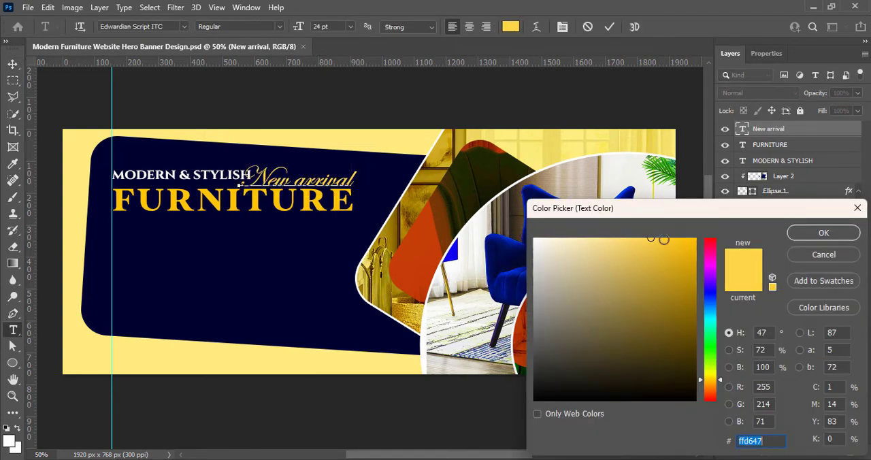
mouse_move(664, 239)
mouse_down()
mouse_move(607, 238)
mouse_move(665, 265)
mouse_move(665, 239)
mouse_up()
drag(711, 380, 715, 375)
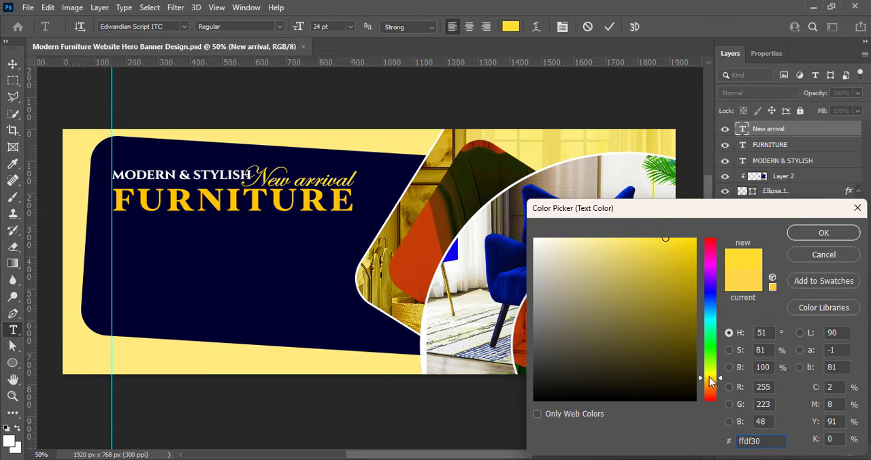
click(710, 377)
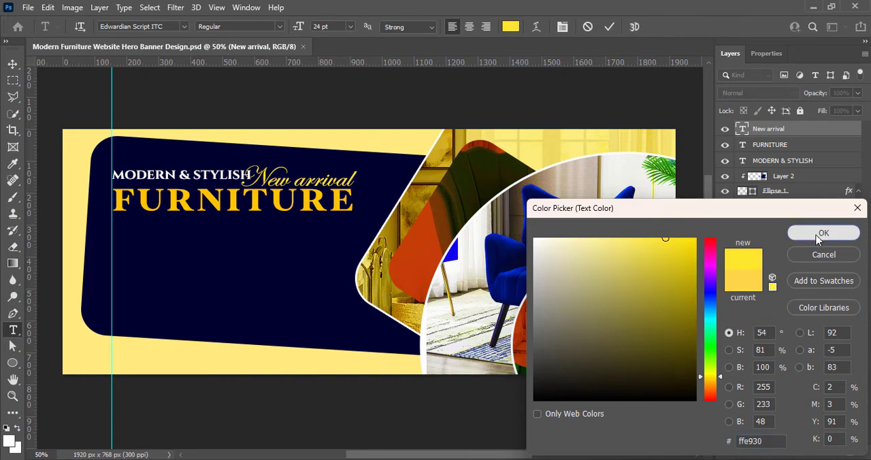
click(820, 235)
key(ctrl+Return)
key(v)
click(601, 101)
- Add a new layer and set the Type tool to white Bahnschrift Regular at 6 pt
key(ctrl+shift+alt+n)
click(13, 330)
click(510, 27)
drag(555, 262, 68, 211)
key(Return)
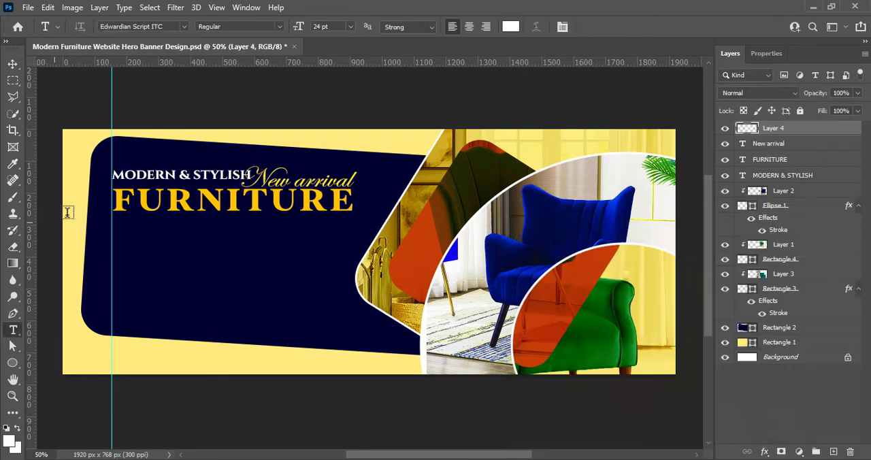
click(351, 27)
click(332, 39)
click(184, 27)
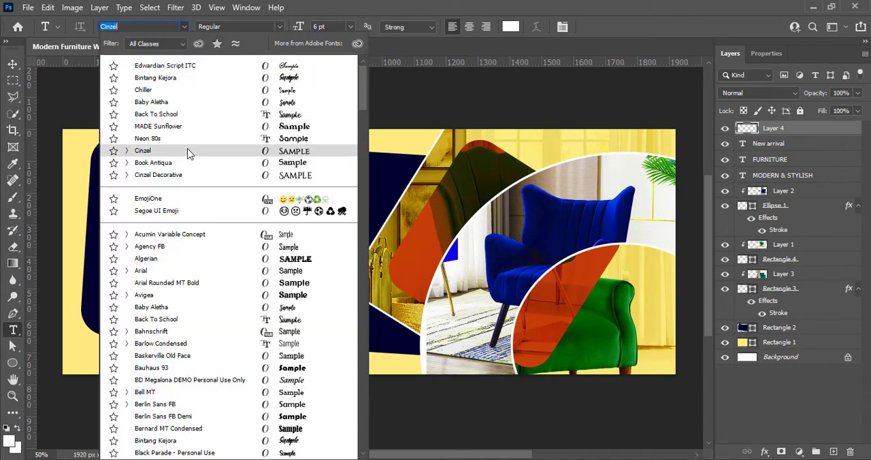
click(175, 332)
- Draw a Lorem ipsum text box about 634 × 148 px below "FURNITURE" with 0 tracking and 6 pt leading, and save the document
drag(113, 226, 315, 274)
click(839, 275)
click(822, 354)
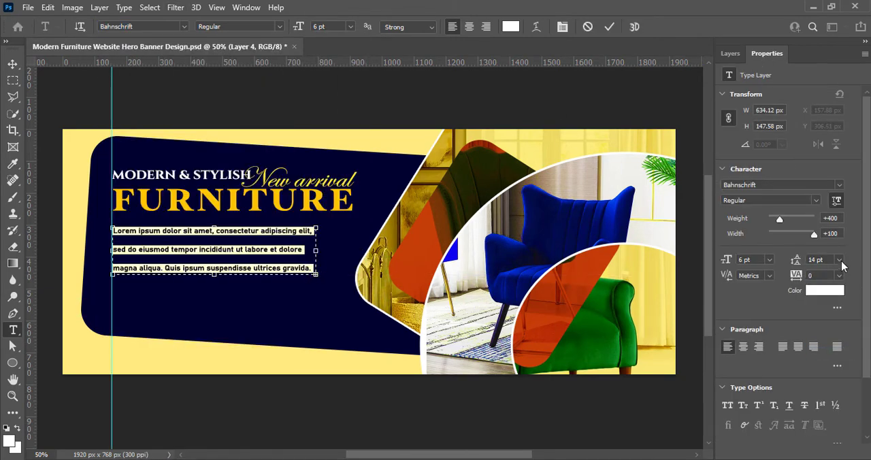
click(839, 259)
click(822, 283)
click(609, 27)
click(13, 64)
click(252, 103)
key(ctrl+s)
key(F7)
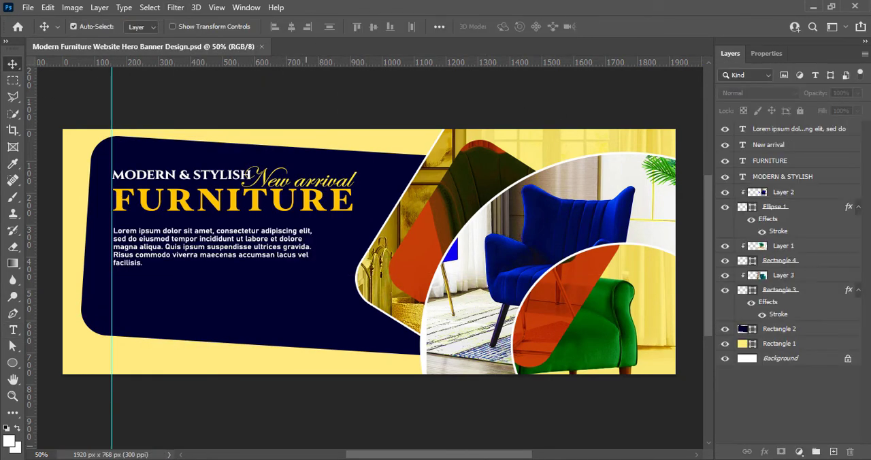
- Shorten the Lorem ipsum paragraph to end at "magna aliqua." and resize its text box to about 745 × 53 px
click(182, 252)
double_click(178, 248)
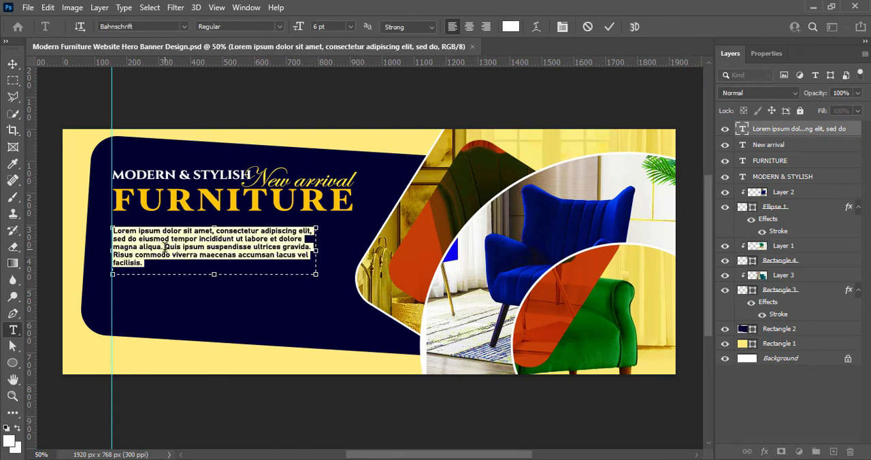
key(BackSpace)
drag(164, 248, 215, 253)
drag(318, 240, 350, 237)
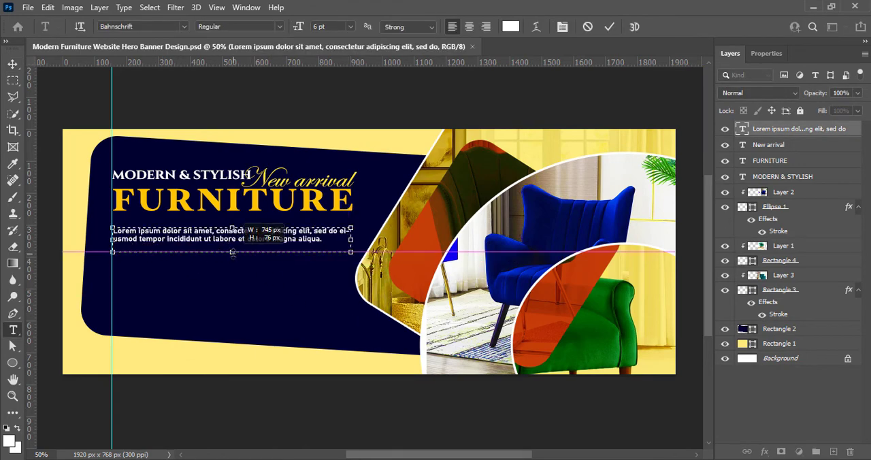
drag(232, 251, 231, 244)
- Change the Lorem ipsum paragraph to the SemiLight style at 7 pt
click(278, 27)
click(265, 90)
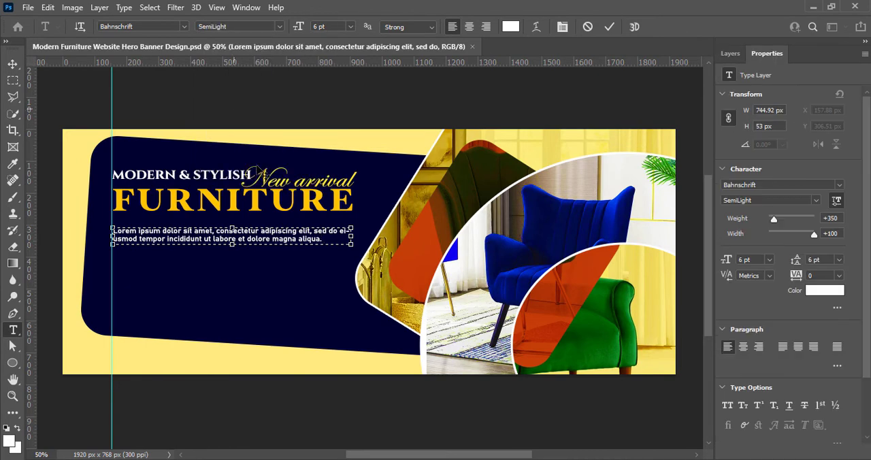
drag(327, 240, 113, 231)
click(280, 28)
click(265, 90)
click(280, 29)
click(351, 29)
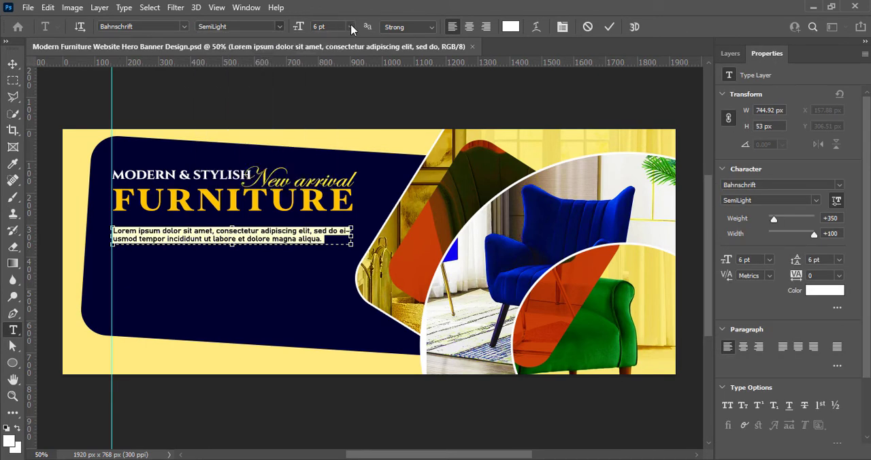
drag(323, 28, 308, 28)
text(7)
key(Return)
click(609, 27)
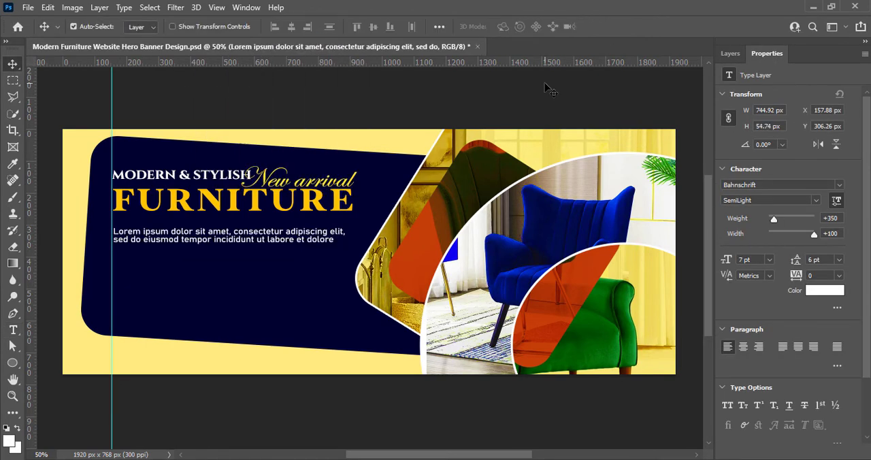
- Extend the paragraph's text box to about 82 px high and justify the text with the last line aligned left
double_click(255, 248)
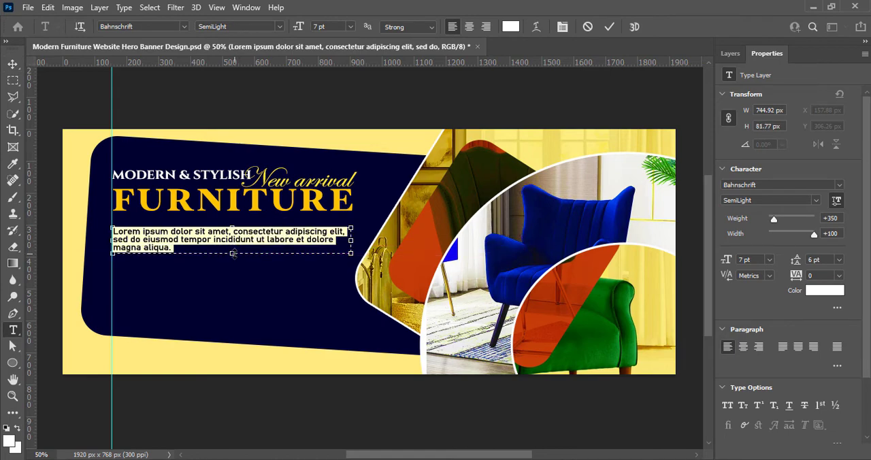
click(783, 348)
click(609, 27)
click(572, 100)
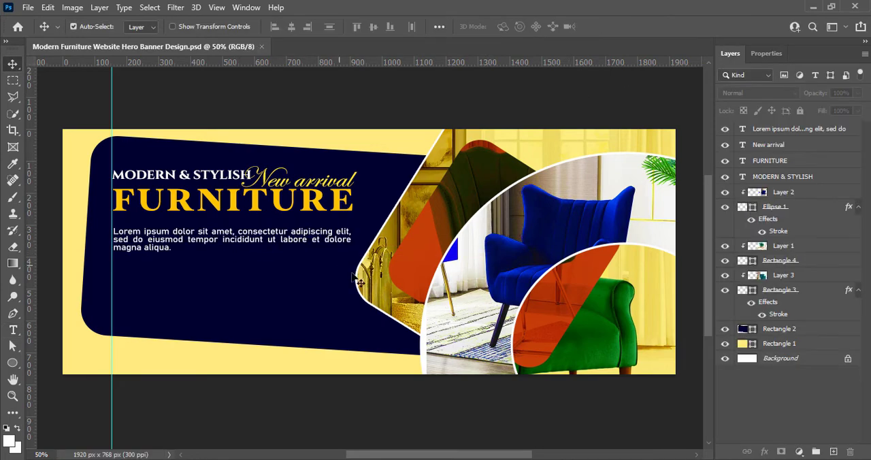
- Nudge the Lorem ipsum paragraph up closer to "FURNITURE"
click(793, 129)
key(shift+Up)
key(shift+Up)
click(558, 113)
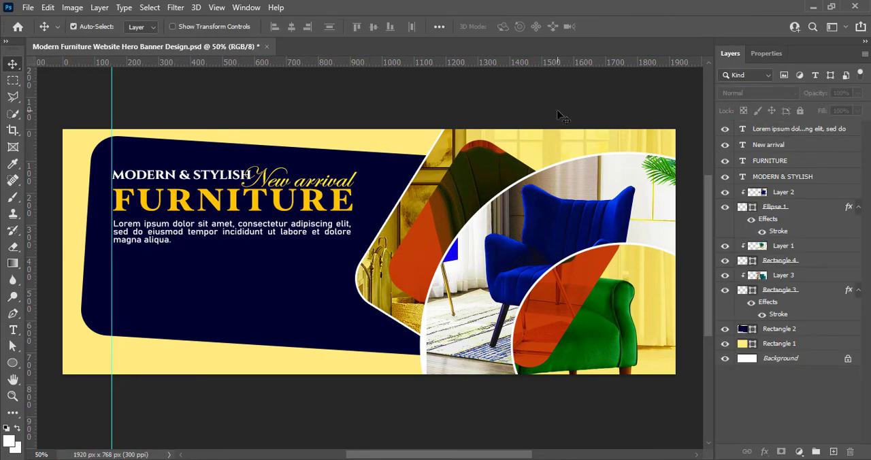
- Enlarge the green armchair photo on Layer 3 to about 114.3% and move it up and slightly right within its clipping shape
click(496, 161)
key(ctrl+t)
drag(680, 424, 709, 436)
drag(577, 329, 571, 289)
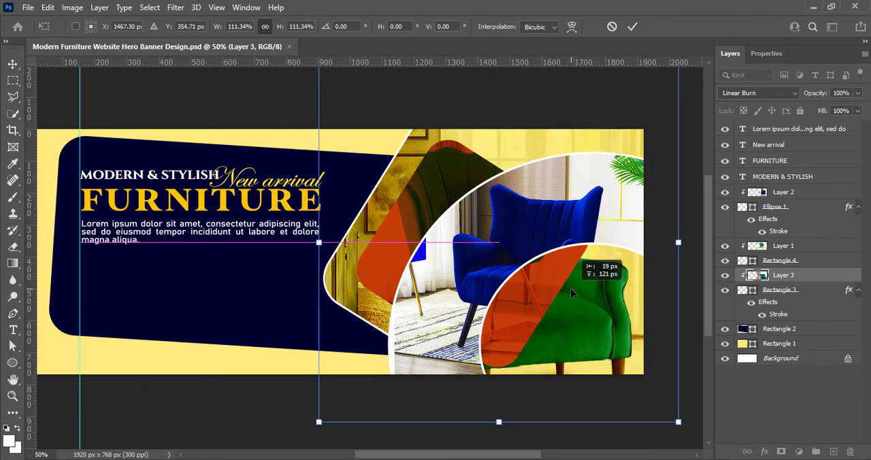
drag(679, 249, 688, 249)
drag(594, 324, 599, 307)
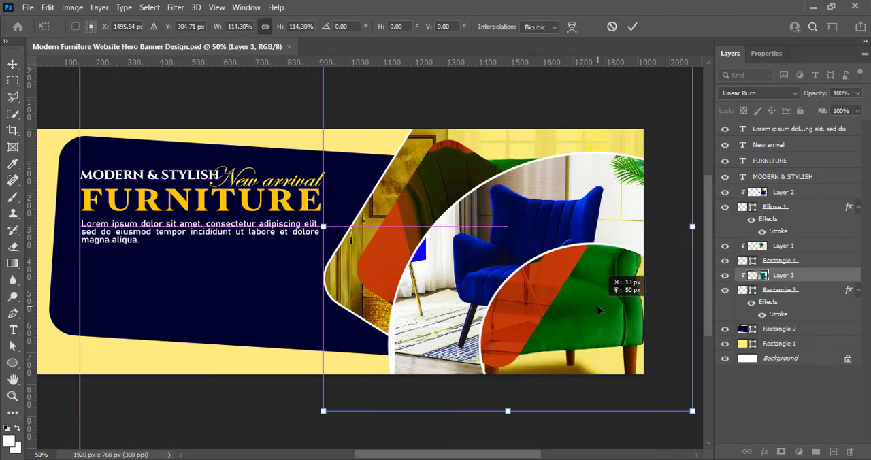
key(Return)
click(760, 418)
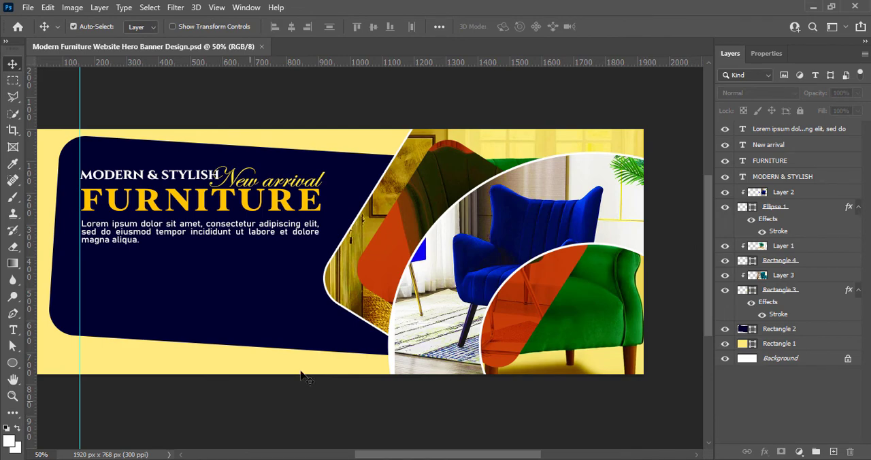
- Enlarge the chair photo on Layer 1 to about 113.6%, shift it slightly right, and save the document
click(393, 259)
key(ctrl+t)
drag(473, 374, 472, 404)
mouse_move(523, 297)
mouse_down()
mouse_move(524, 307)
mouse_move(515, 297)
mouse_move(529, 298)
mouse_up()
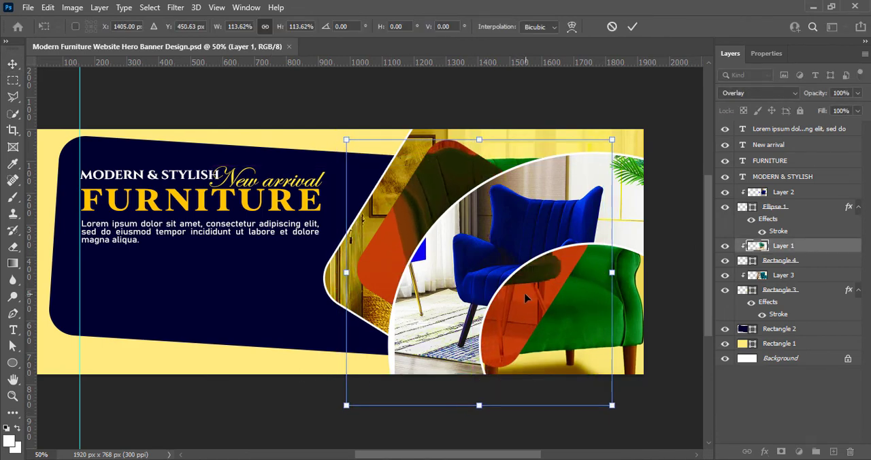
key(Return)
click(655, 121)
key(ctrl+s)
drag(460, 455, 450, 458)
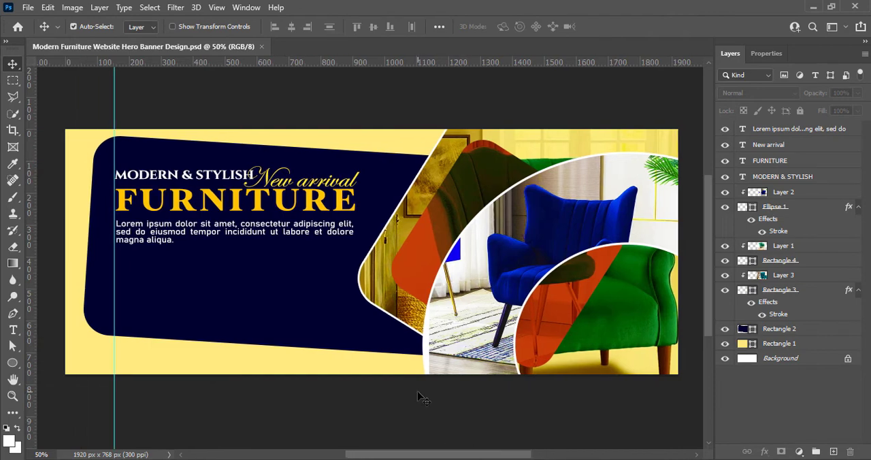
- Draw a white rounded rectangle about 456 × 92 px on a new layer below the Lorem ipsum paragraph
click(834, 455)
right_click(13, 363)
click(57, 363)
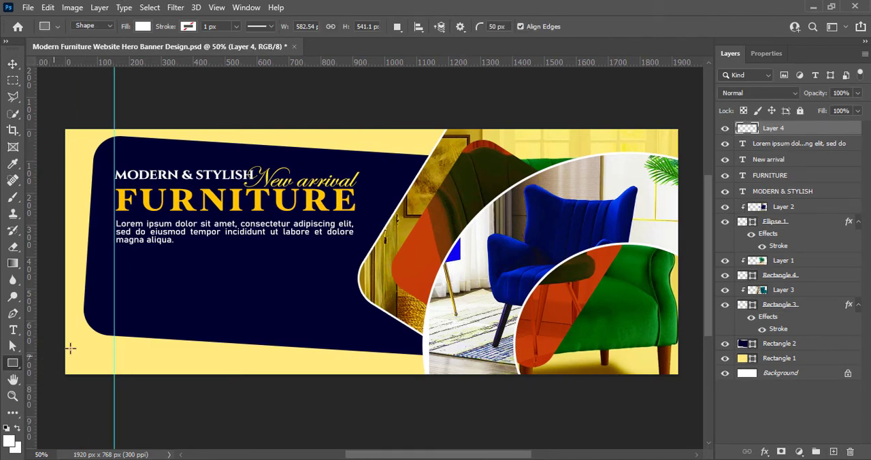
drag(158, 259, 303, 288)
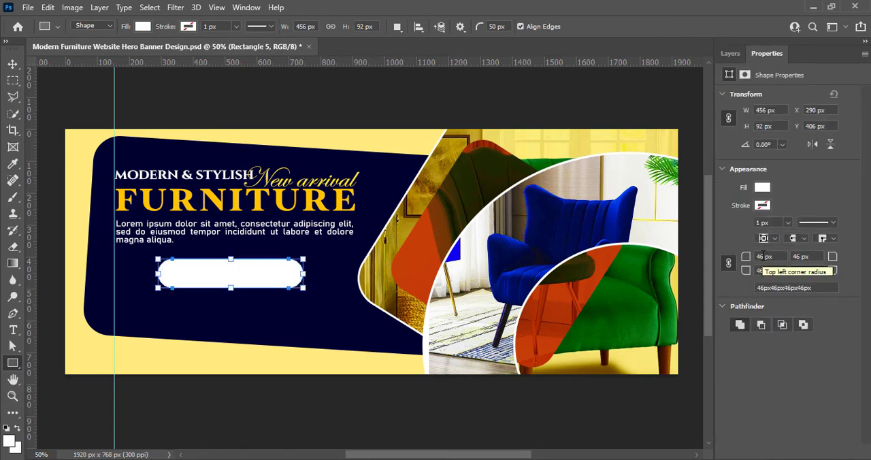
- Unlink the white rectangle's corner radii and enter 50 px for its top-left and bottom-right corners
click(763, 256)
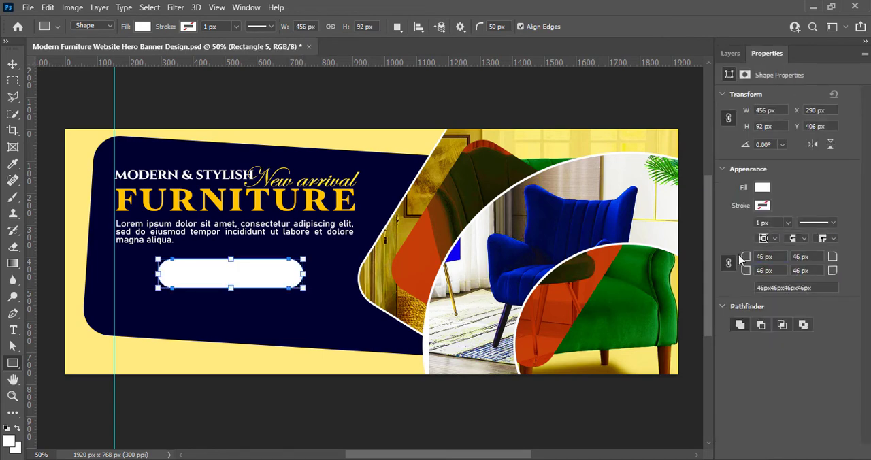
click(729, 263)
double_click(762, 256)
text(50)
double_click(799, 270)
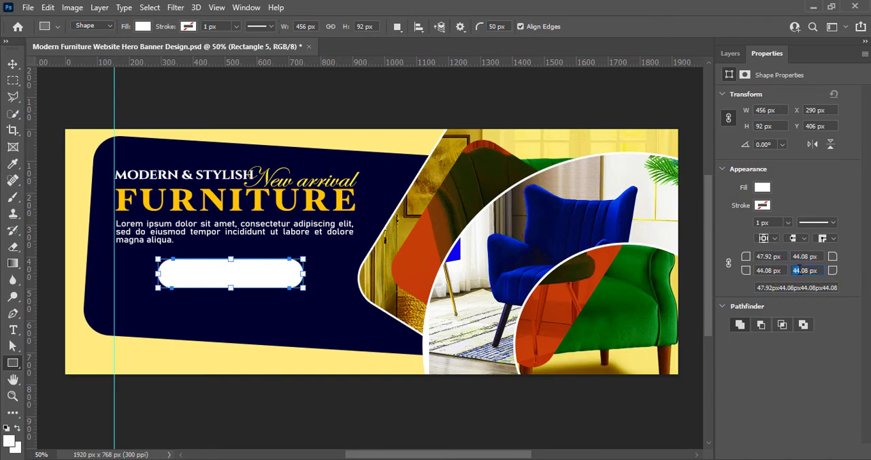
text(50)
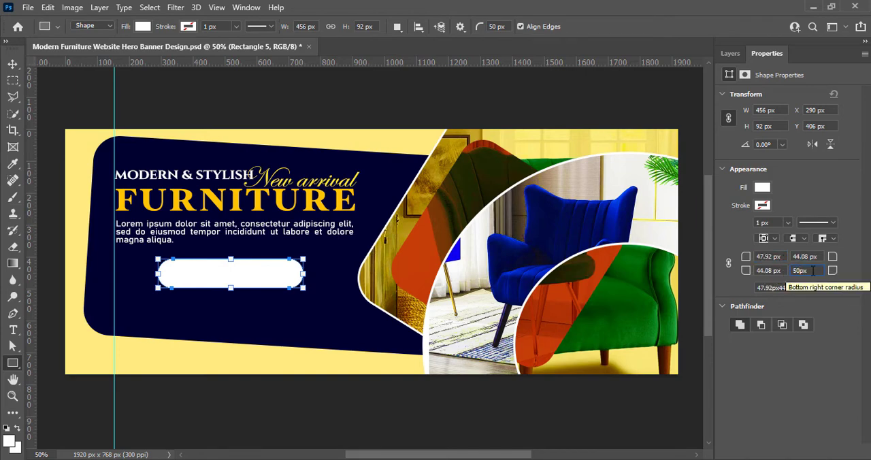
key(Return)
- Set the white rectangle's top-right and bottom-left corner radii to 0 px and its top-left and bottom-right radii to 45 px
key(Return)
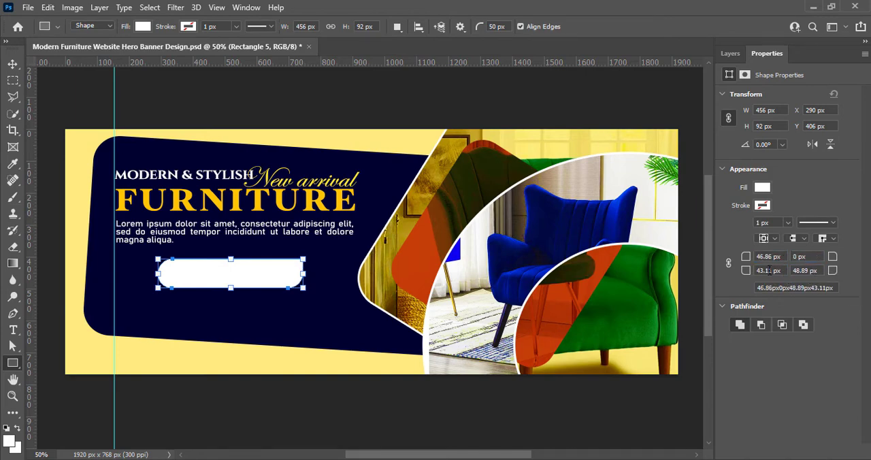
text(0)
key(Return)
double_click(790, 271)
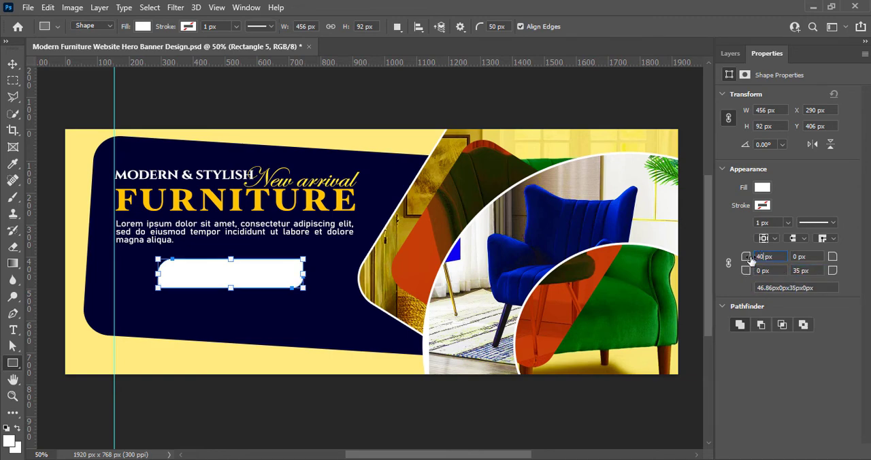
key(Return)
text(45)
key(Return)
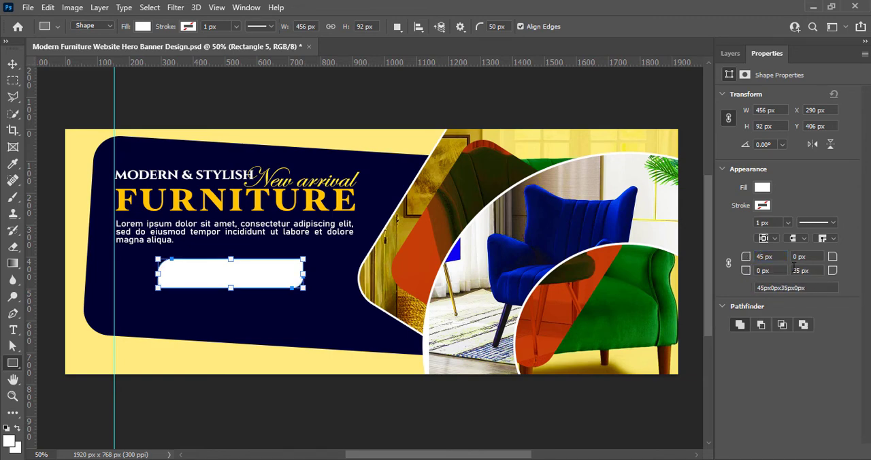
text(45)
key(Return)
click(430, 193)
click(619, 94)
click(506, 90)
key(v)
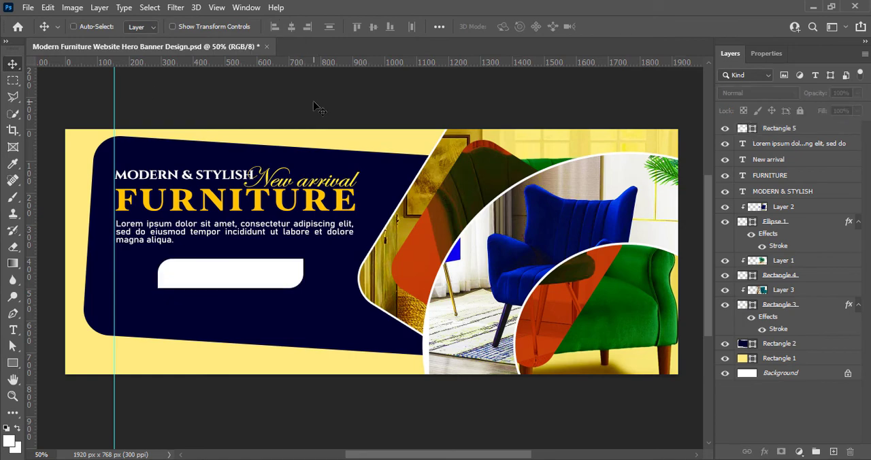
- Reduce the white shape's height to about 84.8% and skew both ends horizontally by about -36.6° into a slanted button shape
key(ctrl+t)
drag(232, 288, 233, 284)
drag(255, 276, 306, 263)
right_click(260, 279)
click(293, 71)
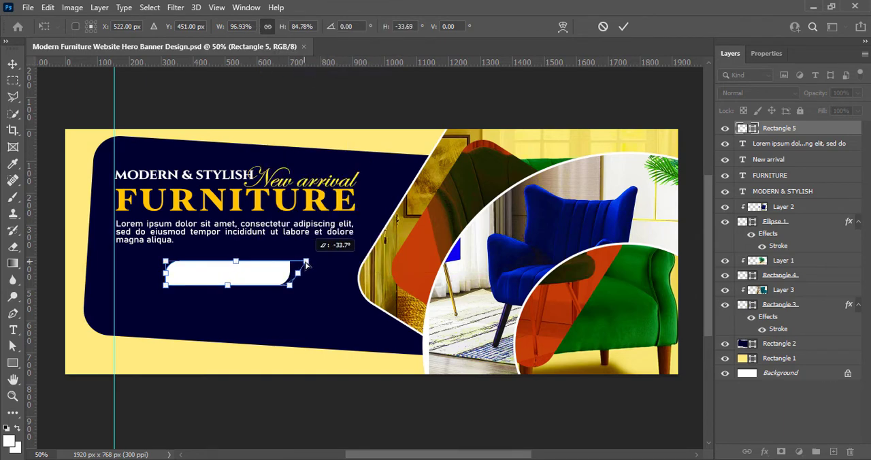
drag(165, 286, 148, 288)
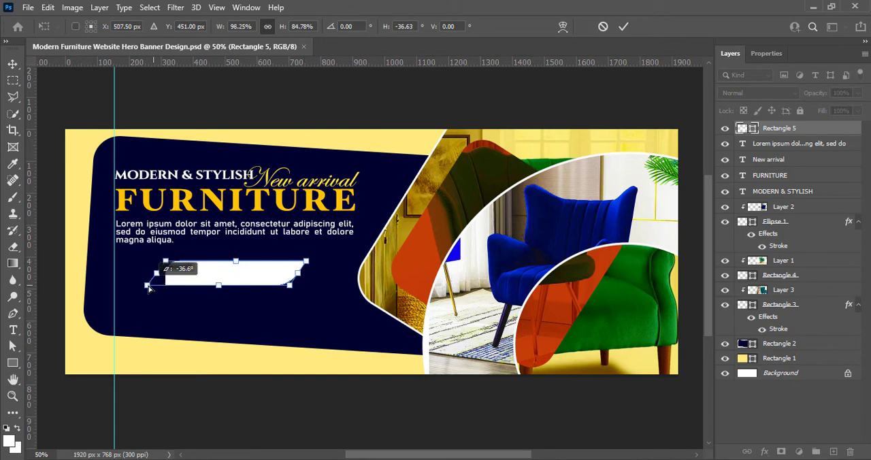
click(624, 26)
click(398, 185)
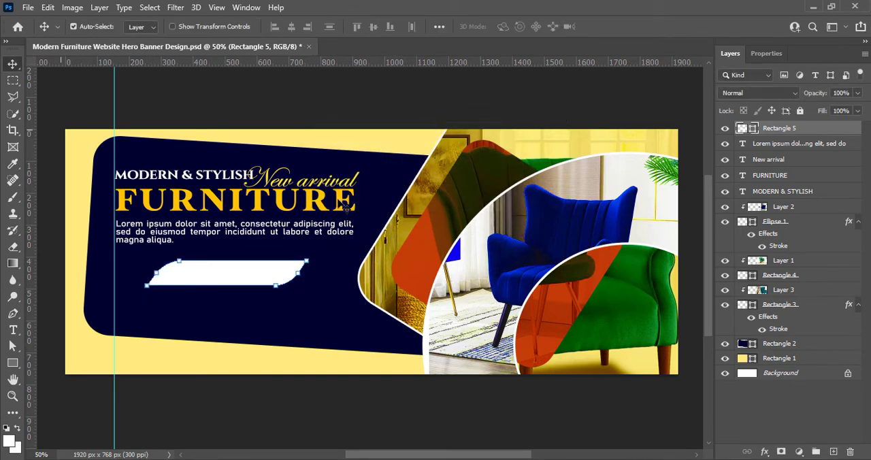
- Duplicate the slanted white shape, widen the copy to about 708 × 78 px, and place its layer beneath the original
click(153, 294)
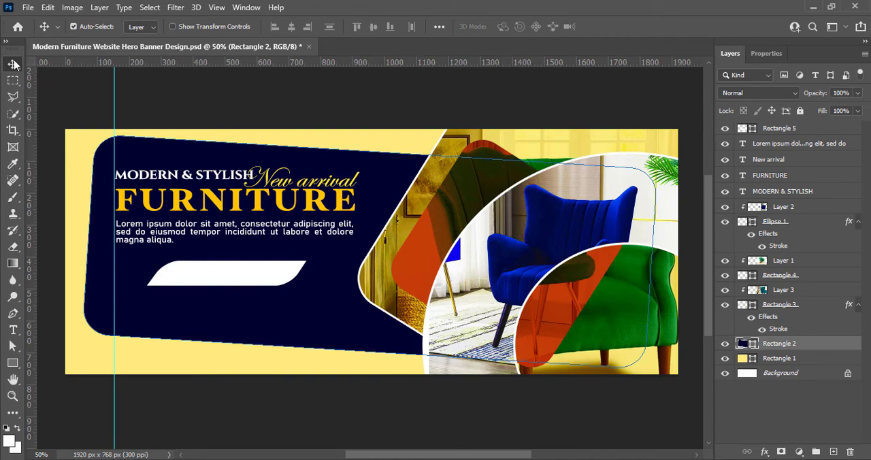
mouse_move(235, 276)
mouse_down()
mouse_move(249, 275)
mouse_move(253, 287)
mouse_move(233, 272)
mouse_up()
key(ctrl+t)
drag(313, 273, 341, 274)
drag(153, 273, 115, 273)
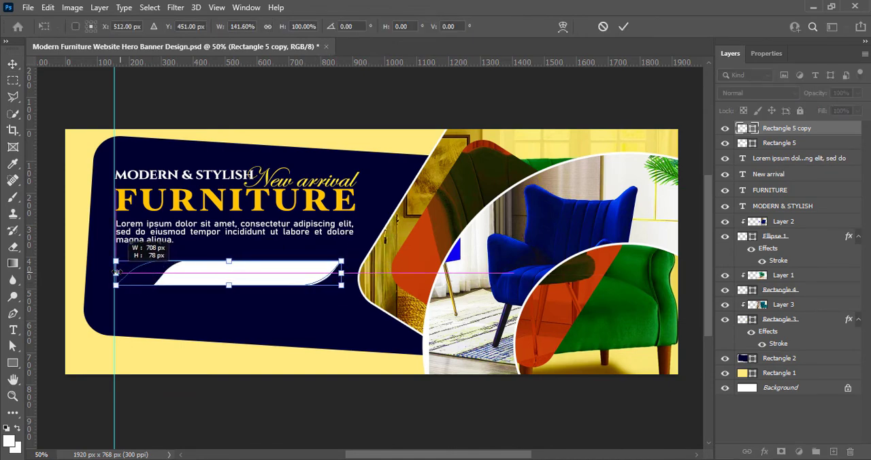
click(623, 26)
drag(751, 128, 752, 143)
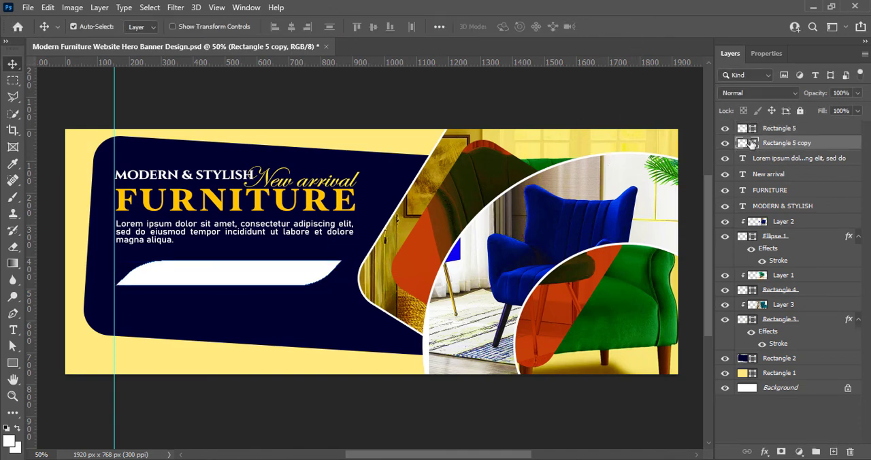
- Fill the inner slanted shape with the navy #00002f sampled from the background panel
double_click(747, 129)
click(335, 320)
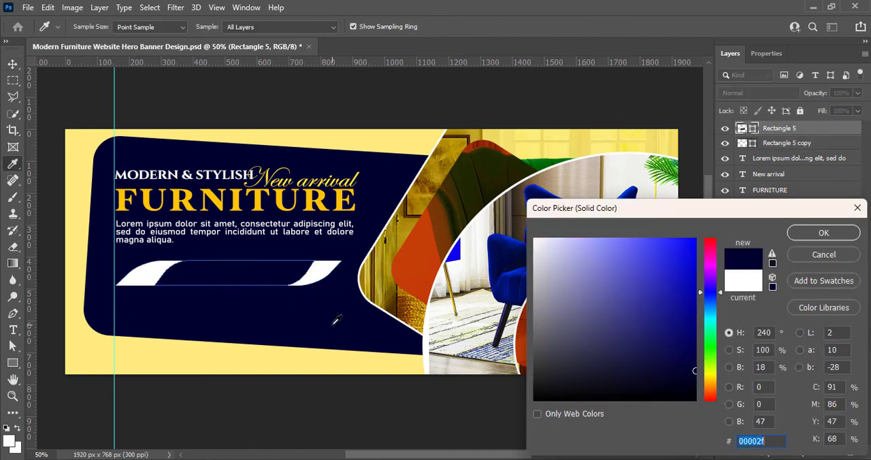
click(802, 234)
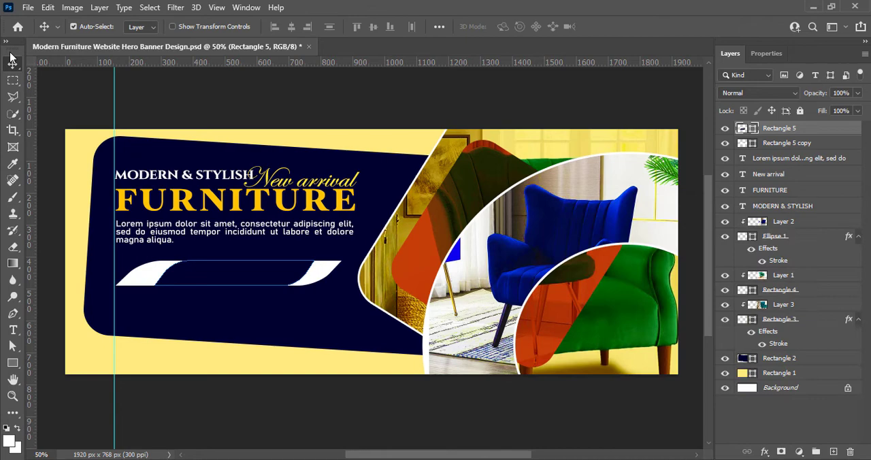
click(252, 328)
click(220, 402)
- Pull the inner shape's lower-left and upper-right corners slightly outward to slant its ends more, and save the document
click(203, 276)
key(ctrl+s)
key(ctrl+t)
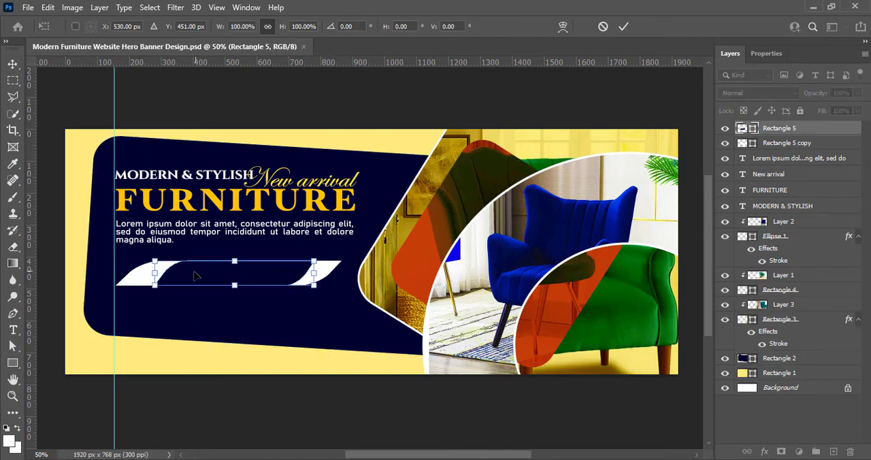
right_click(155, 286)
click(225, 71)
drag(154, 285, 149, 285)
drag(314, 261, 320, 262)
click(624, 28)
click(13, 64)
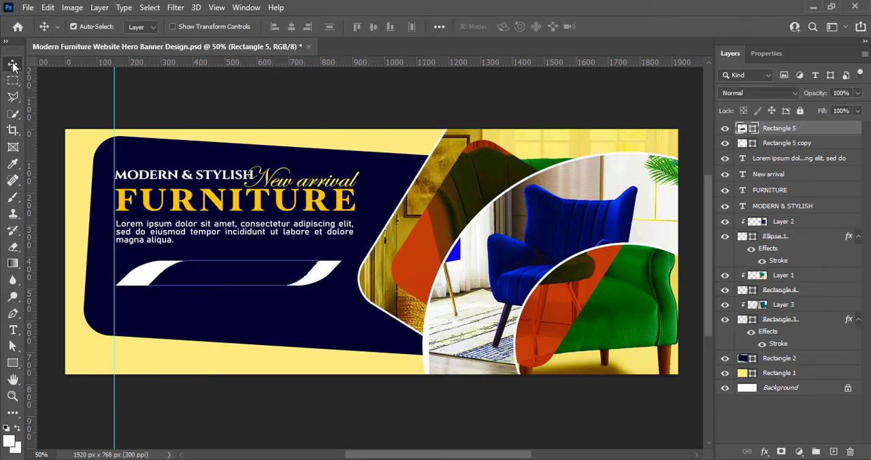
click(158, 415)
key(ctrl+s)
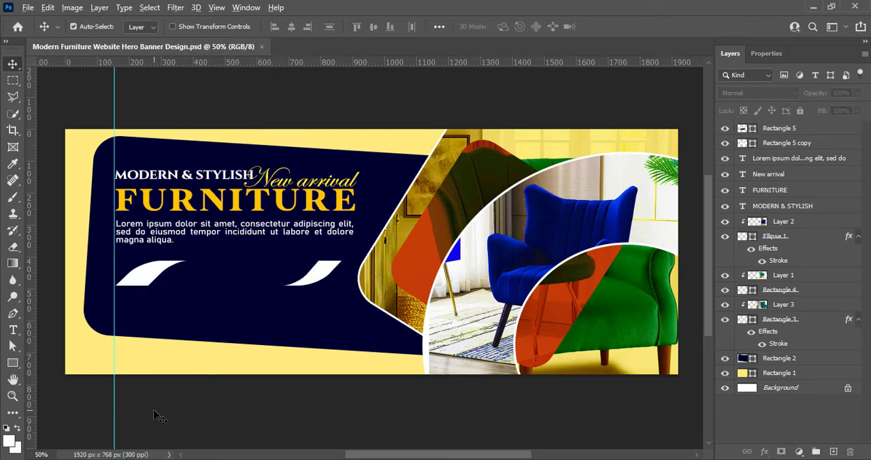
- Recolor the inner slanted shape from the FURNITURE headline's yellow, shifted slightly toward orange to #ffba00
click(774, 129)
double_click(742, 128)
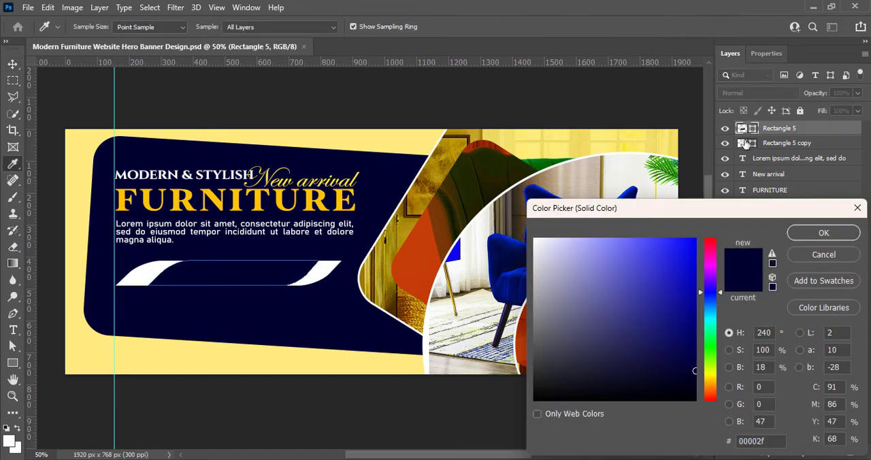
click(314, 198)
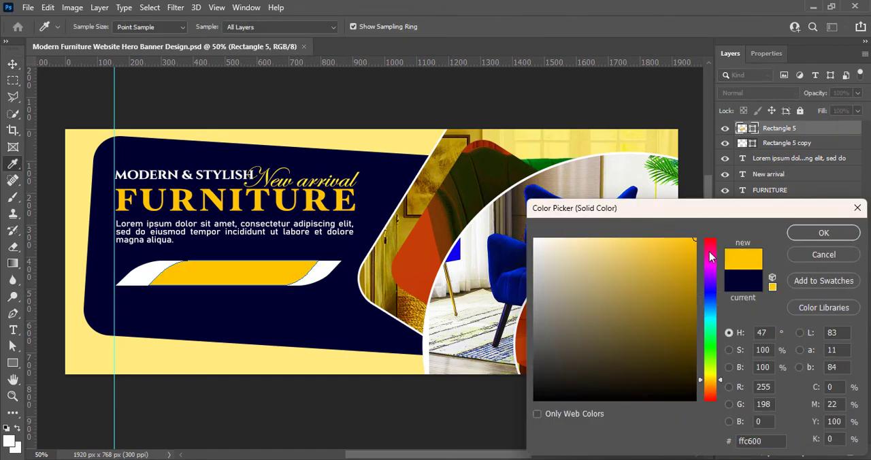
drag(712, 379, 712, 381)
click(803, 237)
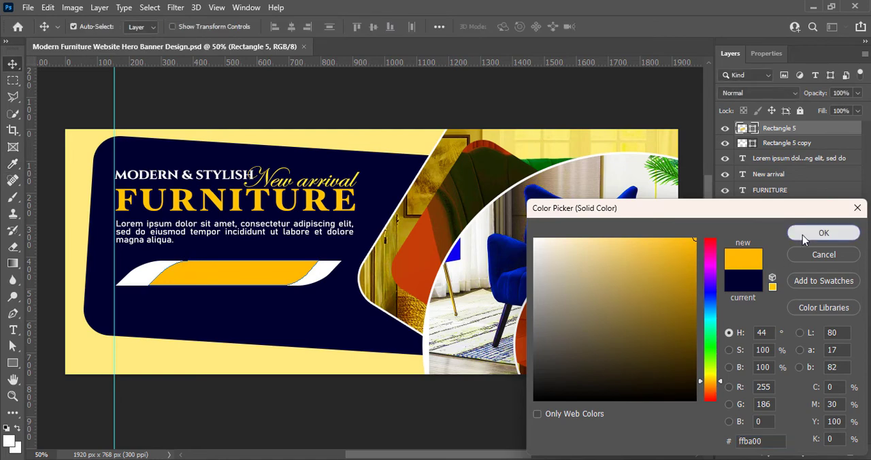
click(366, 415)
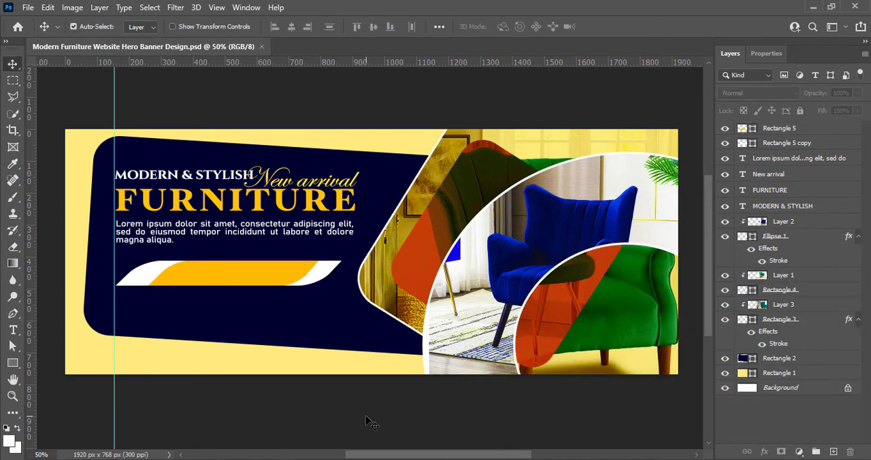
click(773, 144)
shift+click(777, 130)
click(315, 412)
click(774, 143)
shift+click(777, 129)
key(ctrl+t)
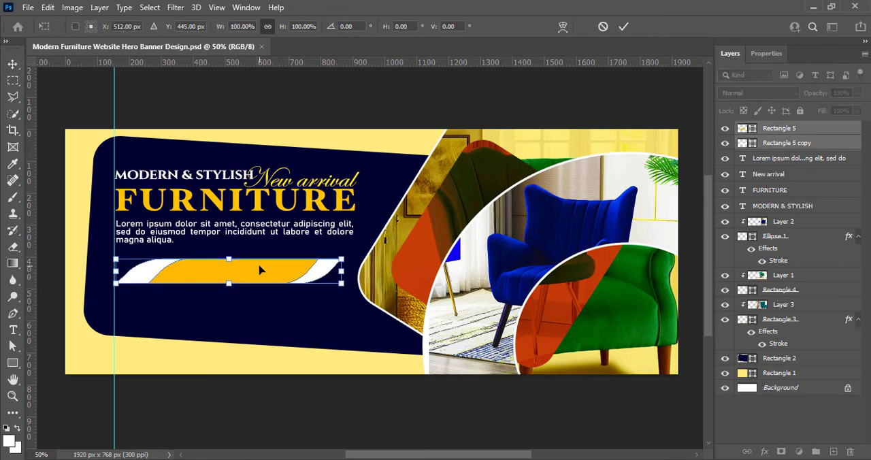
drag(231, 285, 231, 286)
click(624, 27)
click(561, 100)
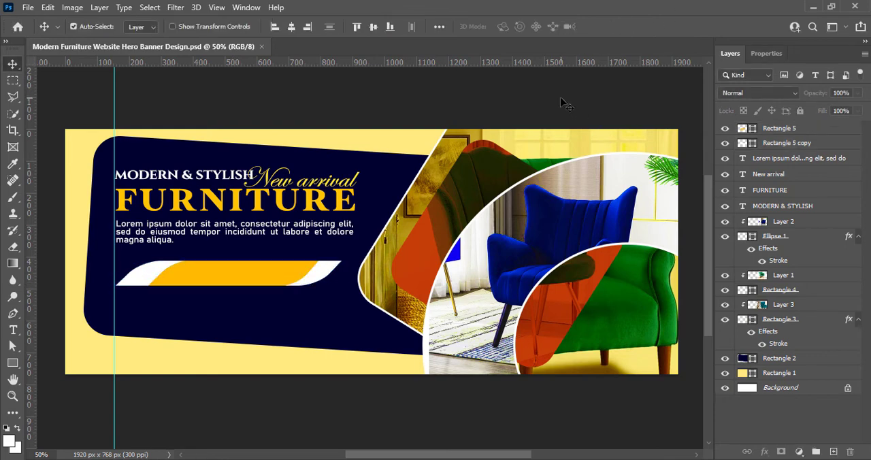
- Add the text "UPTO 50% OFF" on a new layer and center it over the yellow slanted shape
click(833, 451)
click(12, 330)
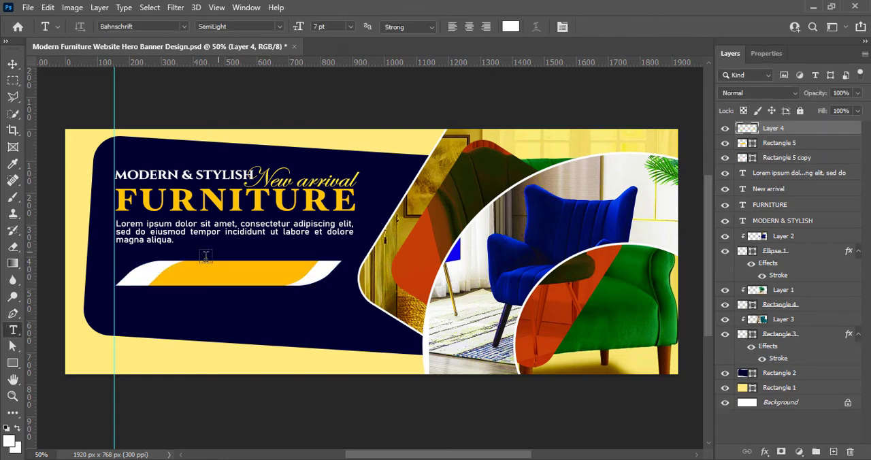
click(171, 276)
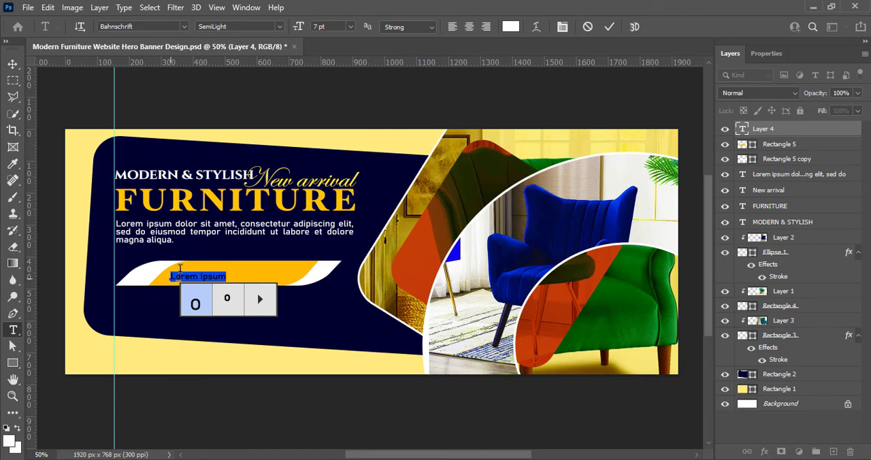
key(BackSpace)
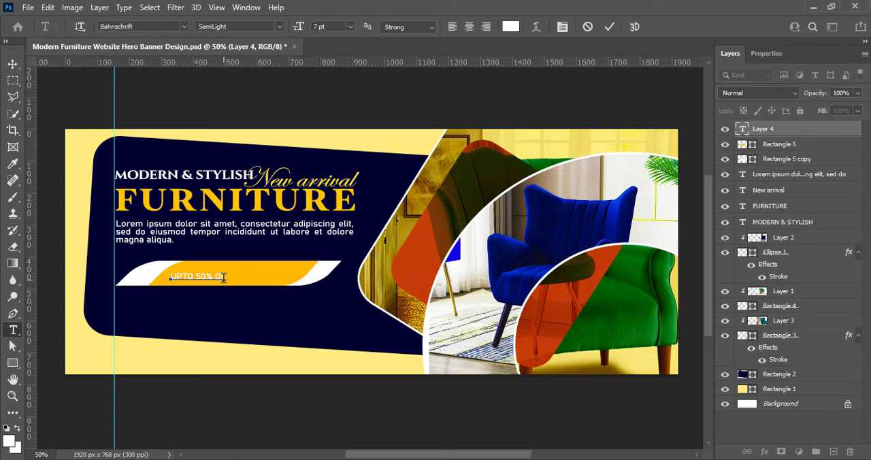
click(609, 26)
key(v)
drag(215, 282, 228, 277)
- Set the size of the "UPTO 50% OFF" text to 9 pt
double_click(228, 277)
click(350, 26)
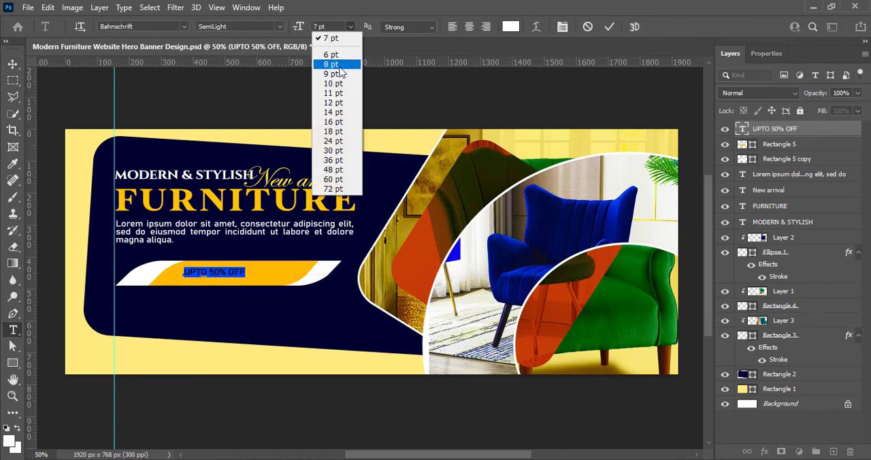
click(349, 47)
click(350, 26)
click(326, 65)
- Browse the font list and try the Impact font on the "UPTO 50% OFF" text
click(184, 27)
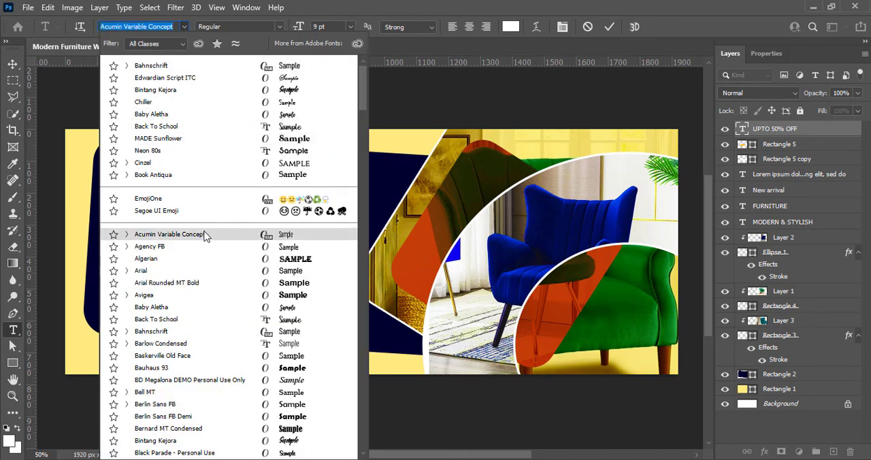
scroll(212, 259, down, 5)
scroll(221, 304, down, 8)
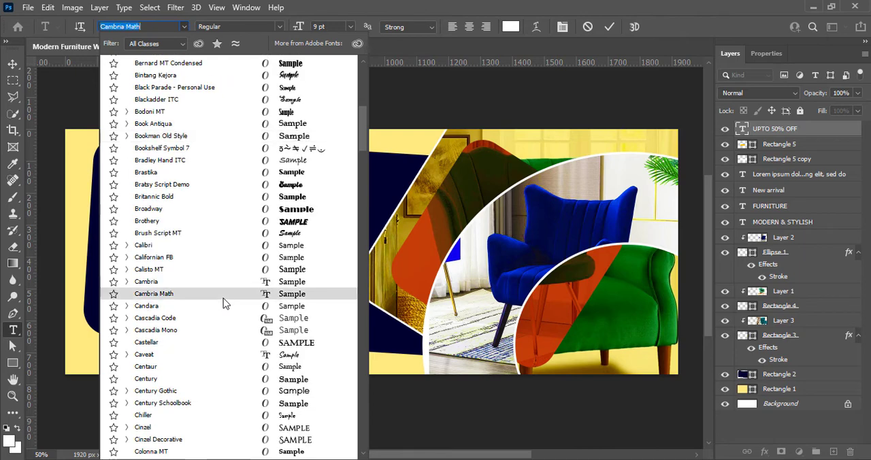
scroll(203, 340, down, 4)
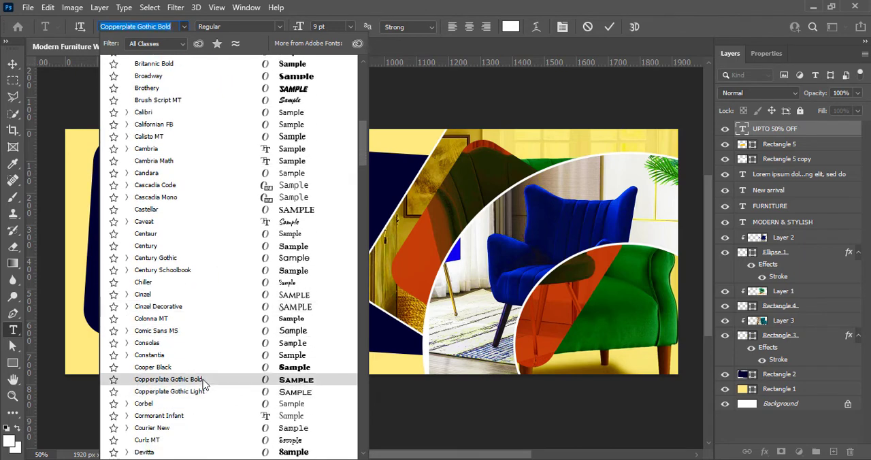
scroll(208, 368, down, 1)
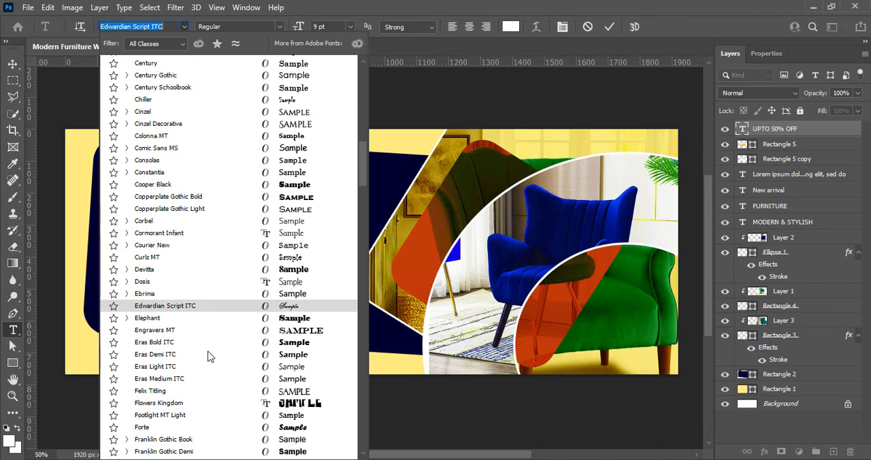
scroll(209, 357, down, 4)
scroll(203, 422, down, 3)
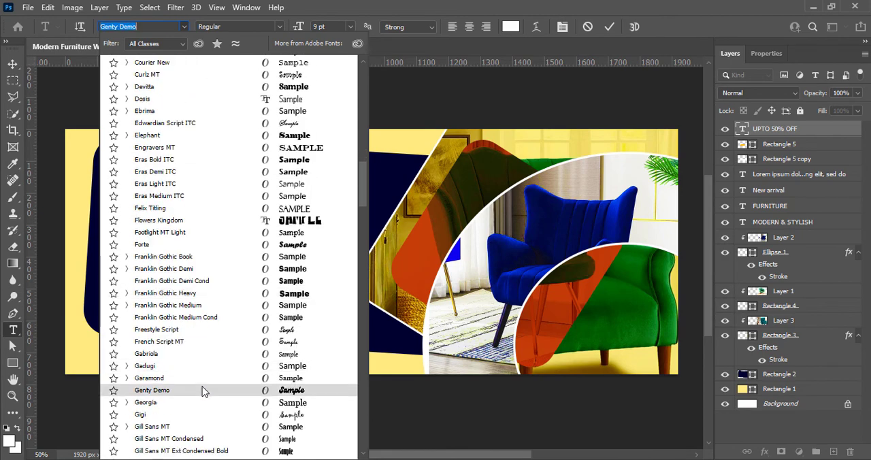
scroll(202, 388, down, 5)
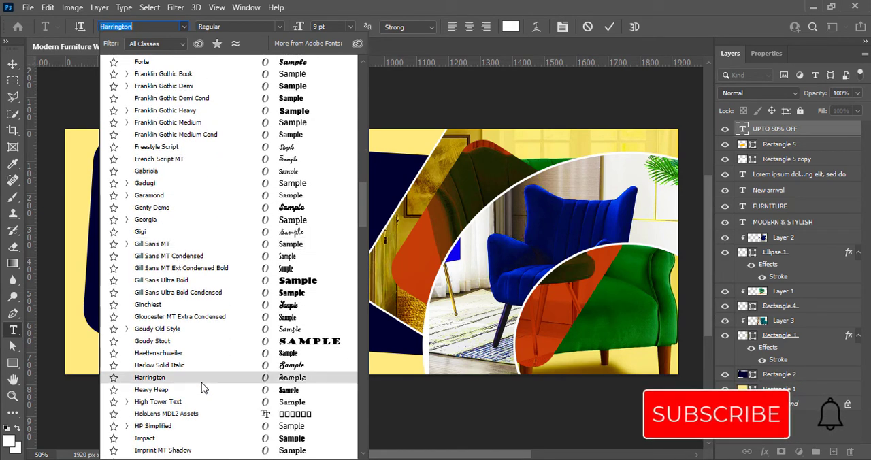
scroll(201, 383, down, 1)
click(204, 374)
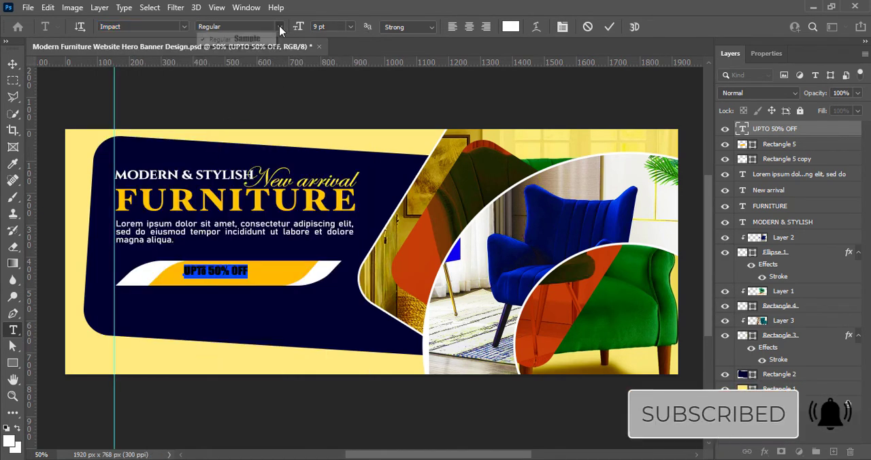
- Change the "UPTO 50% OFF" text to the Cinzel font, trying its Bold and Regular weights
click(183, 27)
click(176, 181)
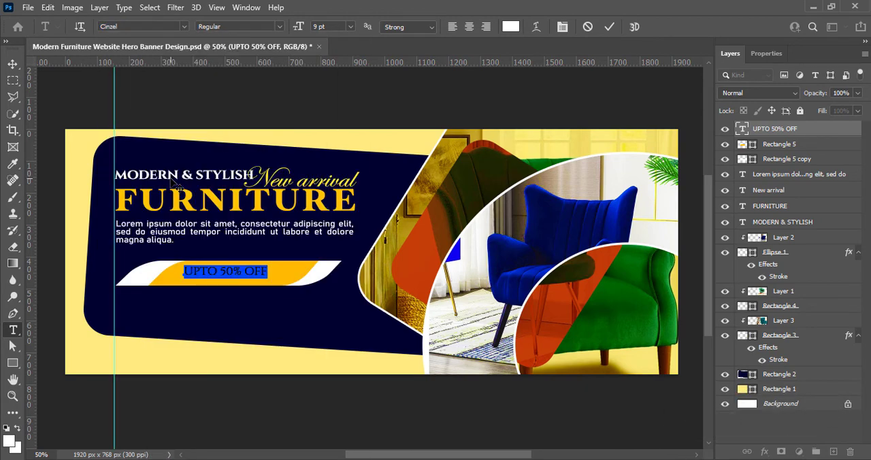
click(279, 28)
click(266, 50)
click(279, 27)
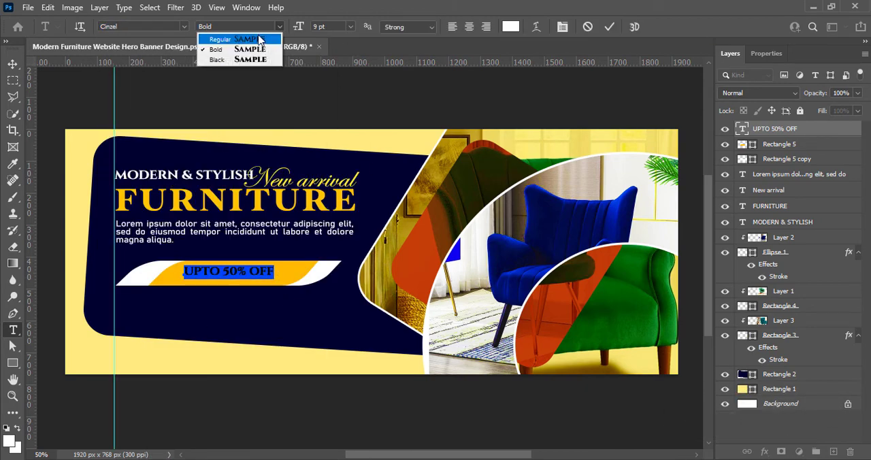
click(261, 40)
- Enlarge the "UPTO 50% OFF" text and set its weight to Black
click(350, 28)
click(339, 93)
click(280, 27)
click(268, 60)
- Increase the text size further and reposition the "UPTO 50% OFF" line within the yellow slanted shape
mouse_move(229, 270)
mouse_down()
mouse_move(254, 270)
mouse_move(202, 272)
mouse_move(296, 275)
mouse_move(221, 273)
mouse_up()
click(350, 27)
click(346, 112)
click(606, 30)
click(15, 64)
key(Right)
key(Right)
key(Right)
key(Right)
- Apply the Bold weight in the offer text and make "50%" larger than "UPTO" and "OFF"
double_click(245, 272)
click(280, 27)
click(271, 50)
click(280, 27)
click(268, 50)
click(351, 27)
click(346, 113)
click(608, 28)
click(14, 64)
- Color the "50%" in the offer text dark navy #000046 and save the document
double_click(251, 279)
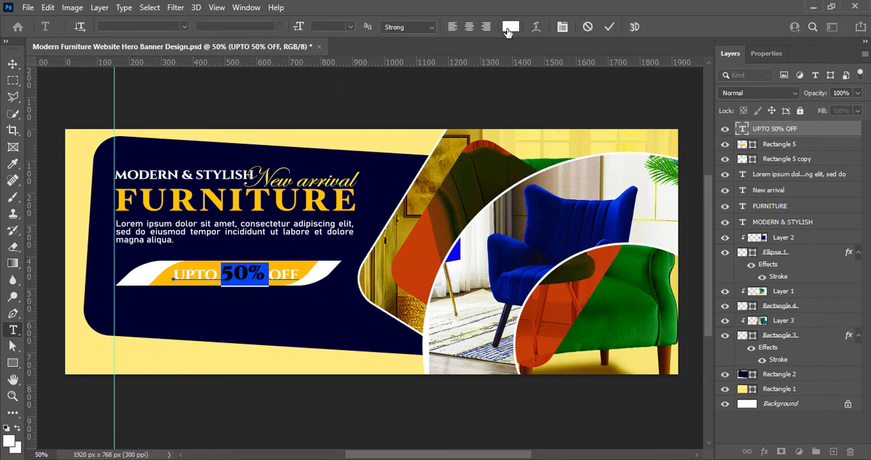
click(510, 27)
click(336, 317)
drag(690, 362, 697, 357)
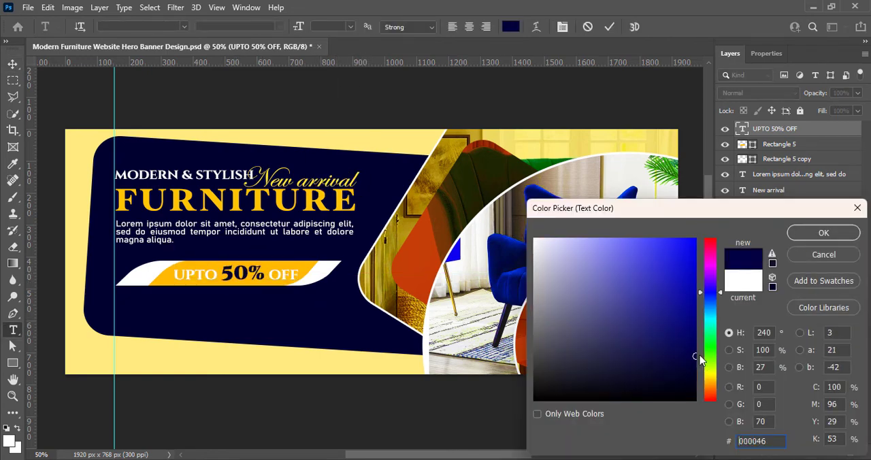
click(823, 233)
click(610, 27)
click(13, 64)
click(328, 401)
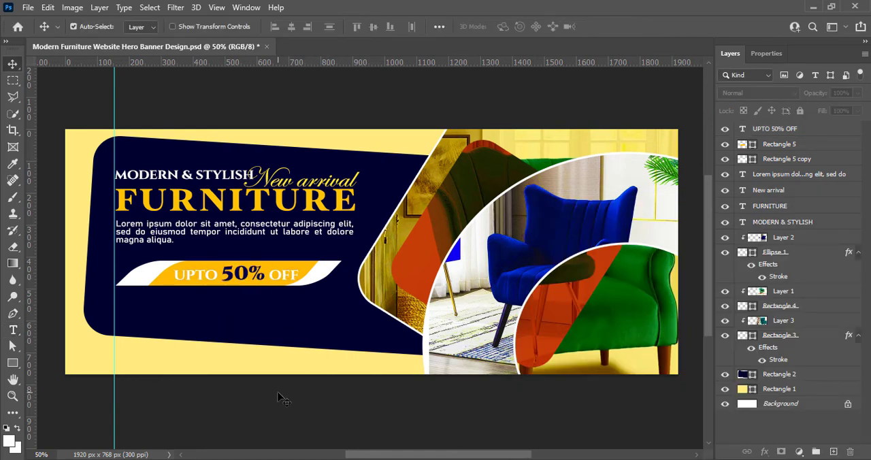
key(ctrl+s)
- Add a 1 px outside stroke to the yellow slanted shape in the navy sampled from the background panel
click(169, 279)
double_click(742, 145)
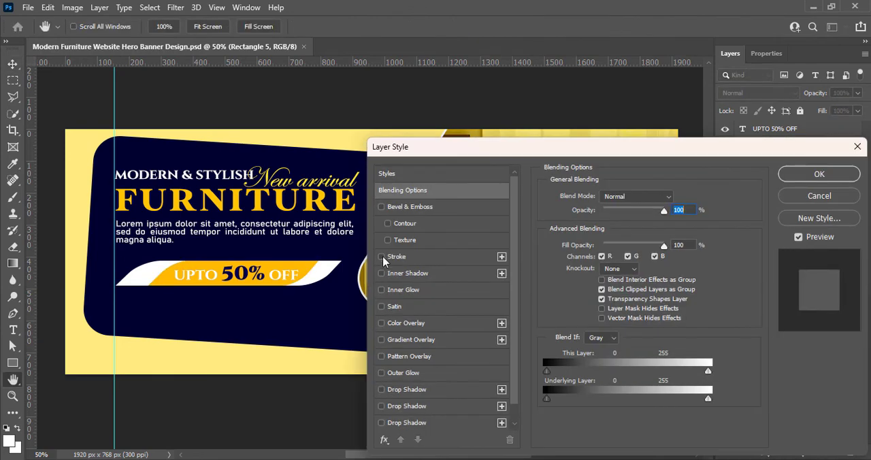
click(385, 257)
text(1)
click(574, 289)
click(288, 320)
click(822, 232)
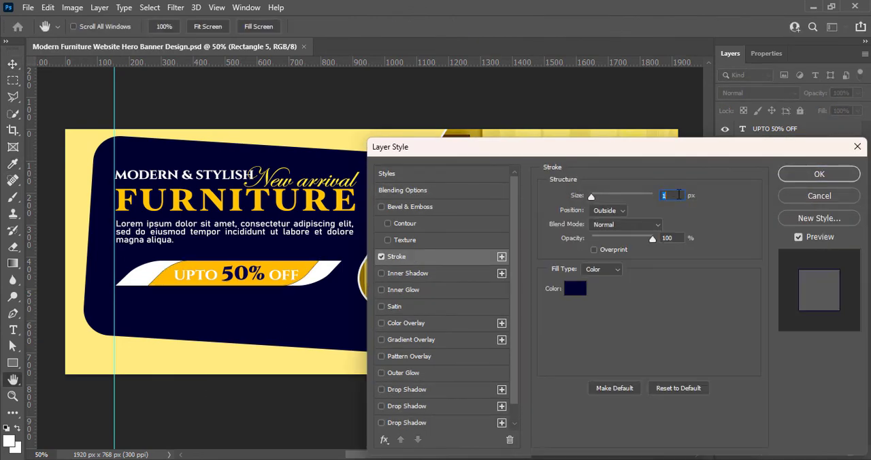
key(Return)
click(659, 115)
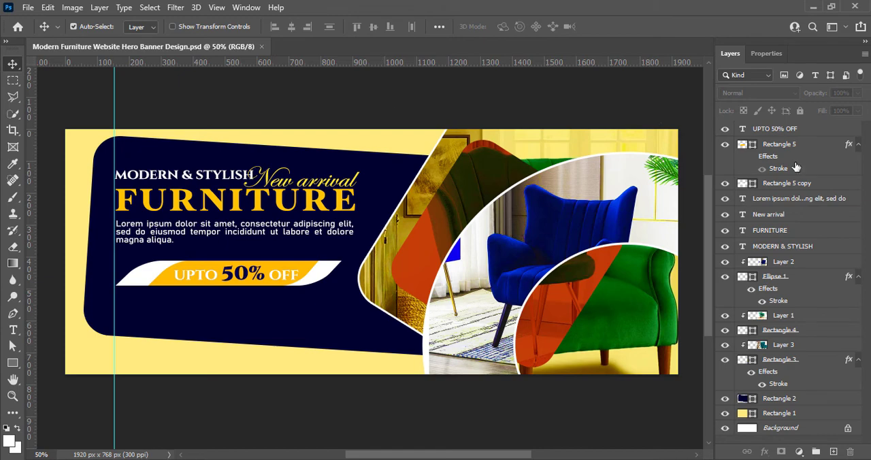
- Check the properties and corner radius setting of the wide white shape behind the yellow one
click(789, 183)
click(767, 54)
key(u)
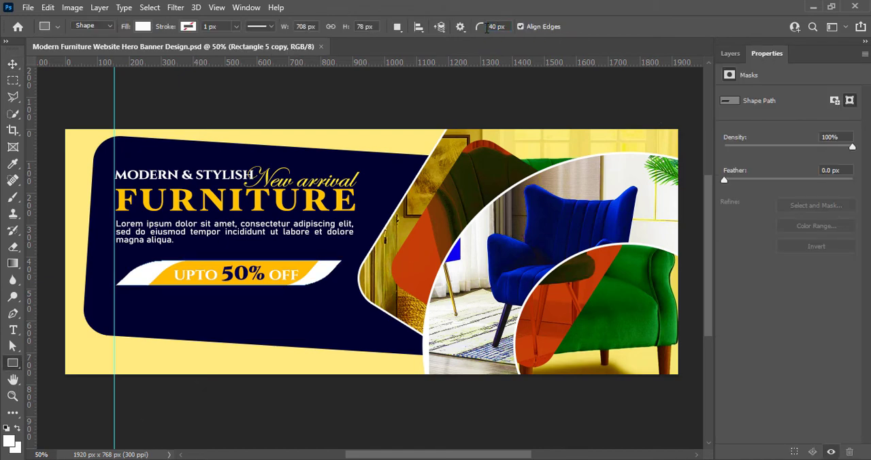
click(736, 55)
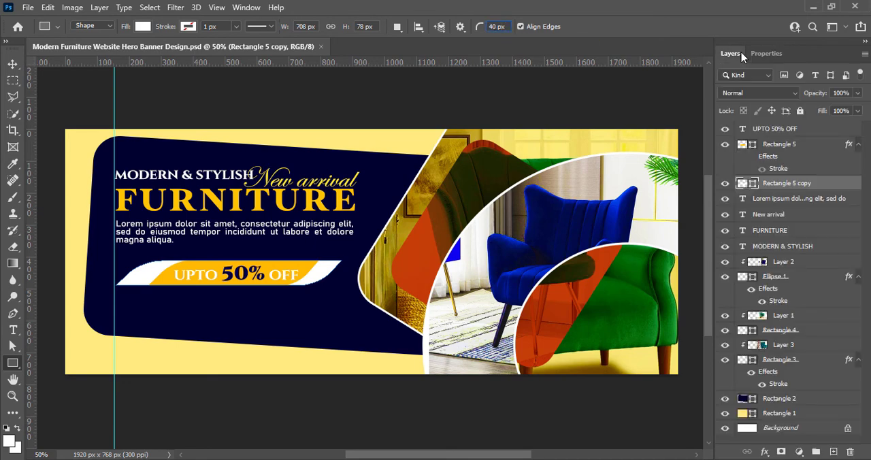
- Draw a white rectangle about 320 × 52 px below the discount label and round its corners to 26 px
click(756, 54)
click(734, 54)
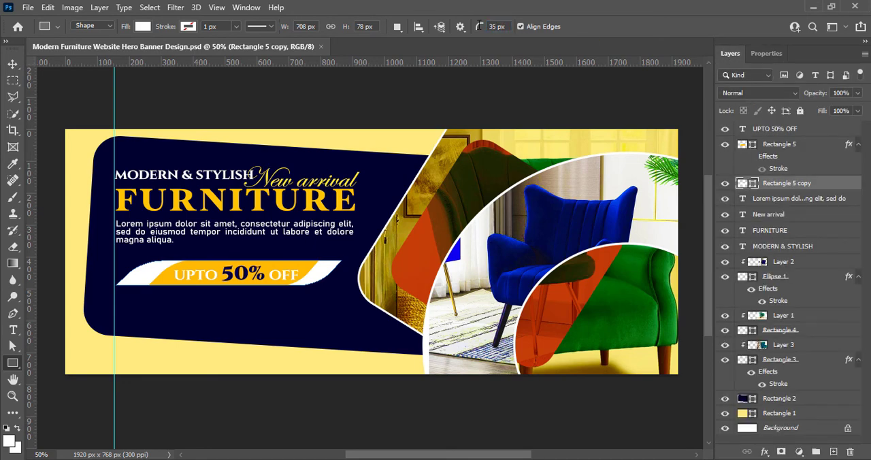
double_click(495, 27)
text(5v)
click(324, 107)
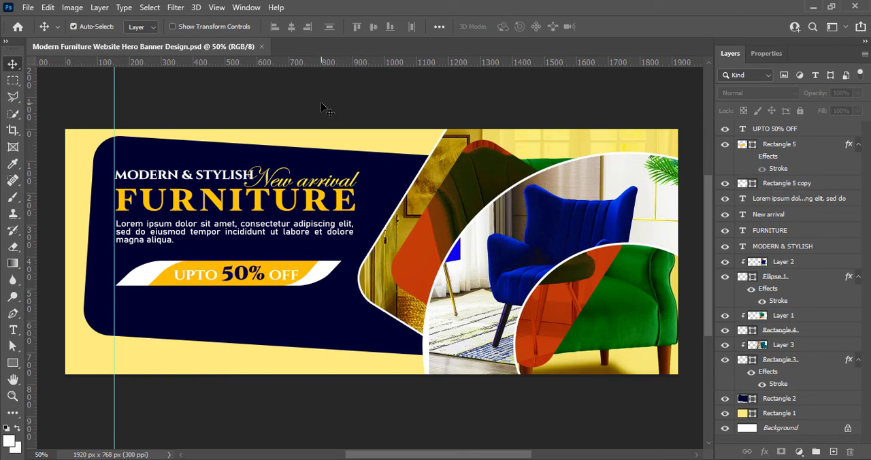
key(u)
drag(121, 308, 227, 324)
text(26)
key(Return)
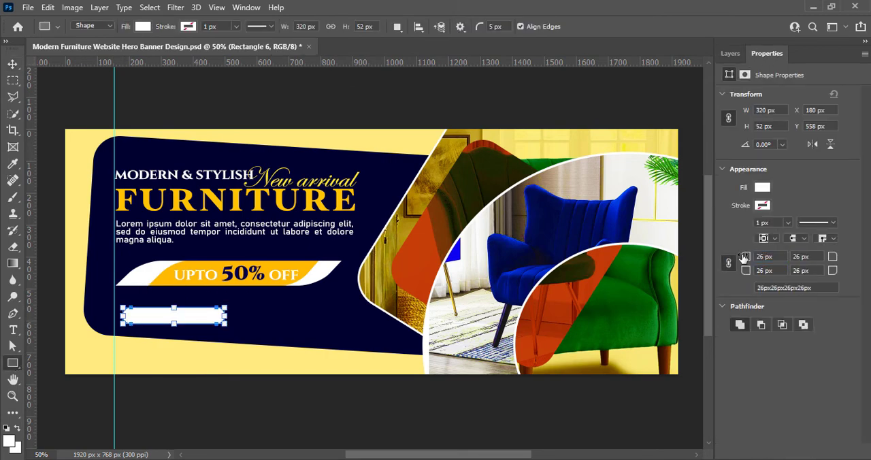
- Align the new white rectangle with the vertical guide, make it 64 px tall and set its corner radius to 30 px
drag(174, 324, 163, 318)
key(v)
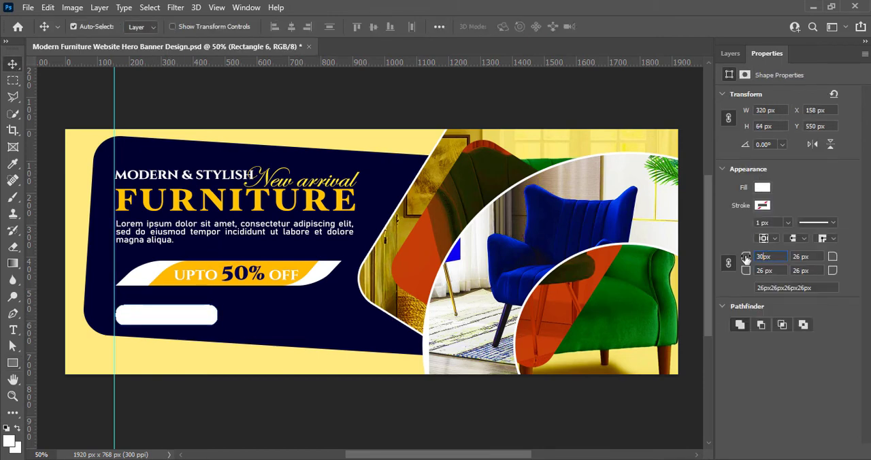
key(Return)
click(280, 409)
- Add the text "ORDER NOW" on a new layer over the white rounded rectangle
click(731, 53)
click(834, 452)
click(13, 330)
click(132, 317)
text(OR)
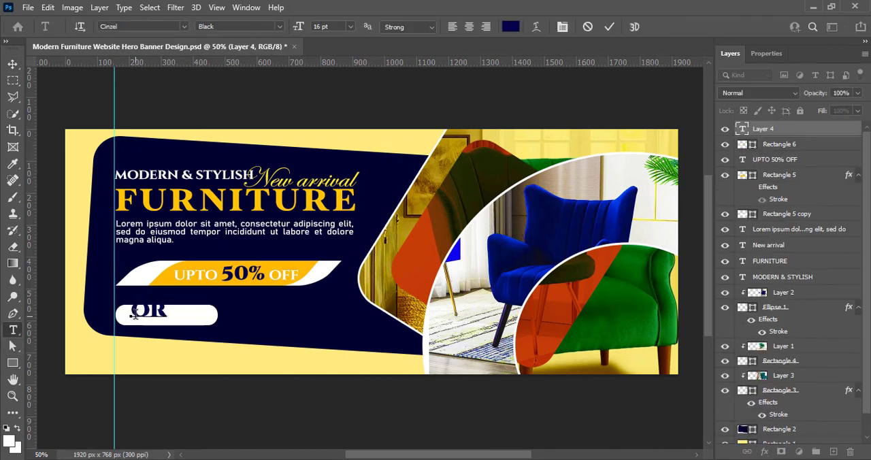
text(DER NOW)
- Set the "ORDER NOW" text to 9 pt and center it inside the rounded rectangle
key(ctrl+a)
click(352, 27)
click(330, 40)
click(351, 26)
click(339, 52)
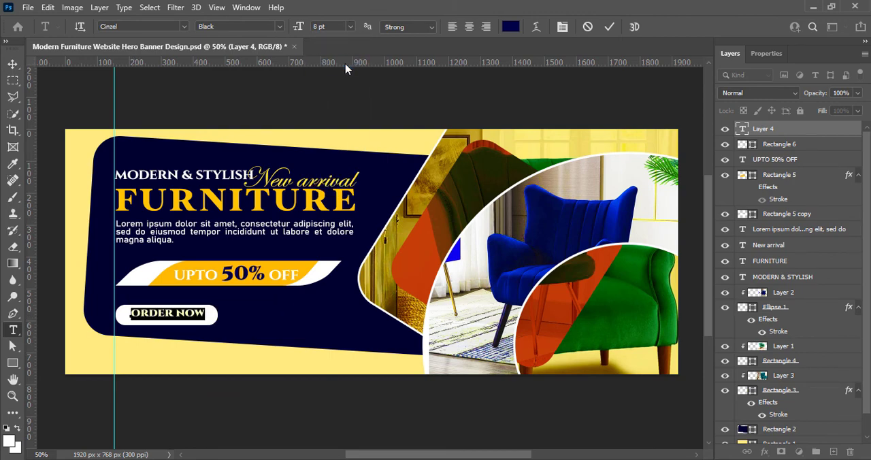
click(350, 26)
click(349, 64)
click(13, 64)
drag(173, 314, 167, 316)
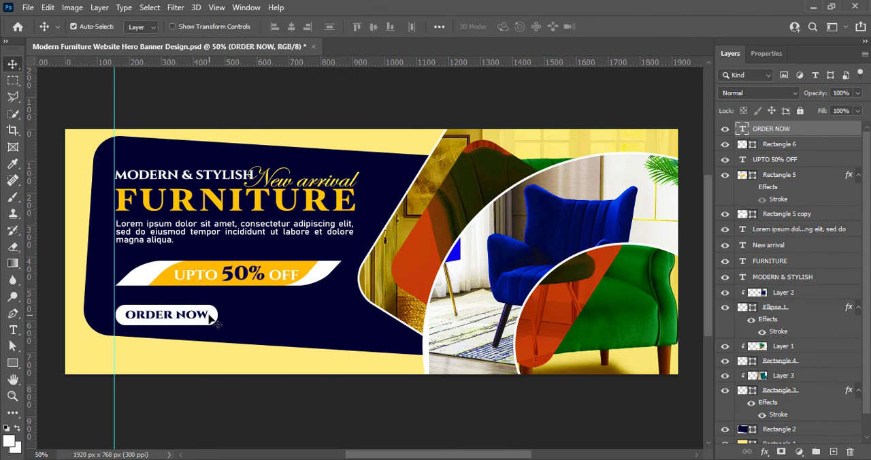
- Recolor the order button with the yellow sampled from the discount label and save the document
double_click(743, 144)
click(301, 275)
click(830, 231)
click(381, 419)
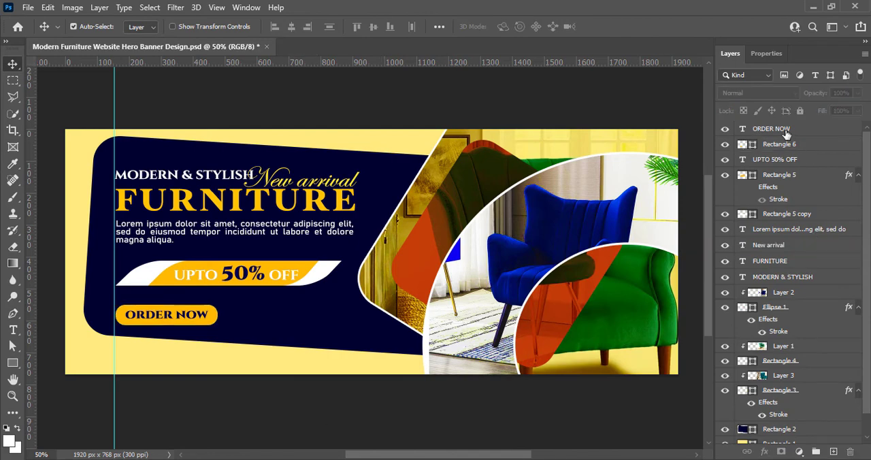
click(787, 134)
click(224, 430)
key(ctrl+s)
key(ctrl+shift+alt+n)
key(t)
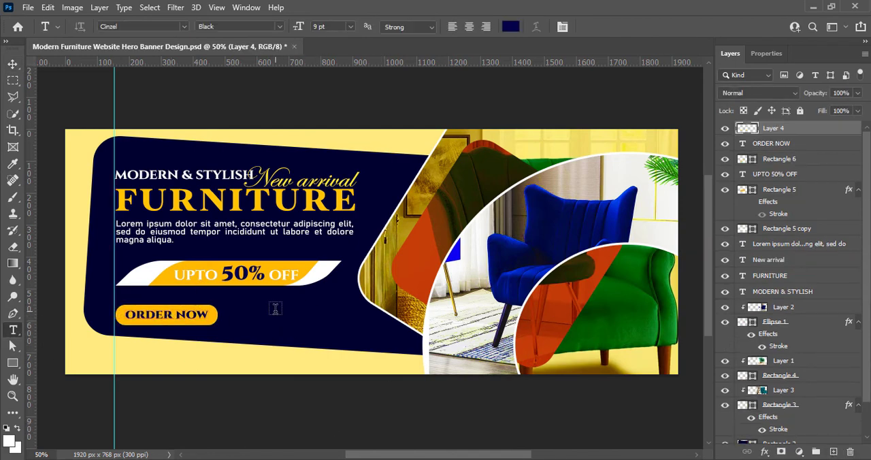
click(275, 309)
click(184, 26)
scroll(199, 275, down, 5)
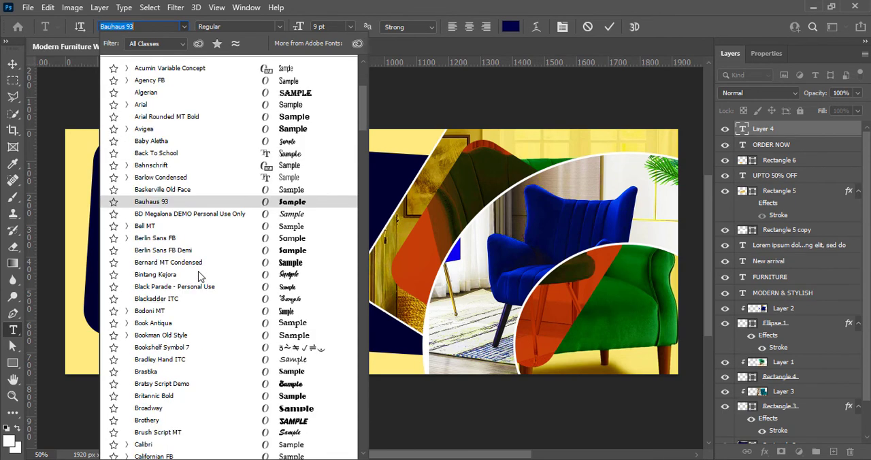
scroll(199, 275, down, 5)
scroll(200, 275, down, 1)
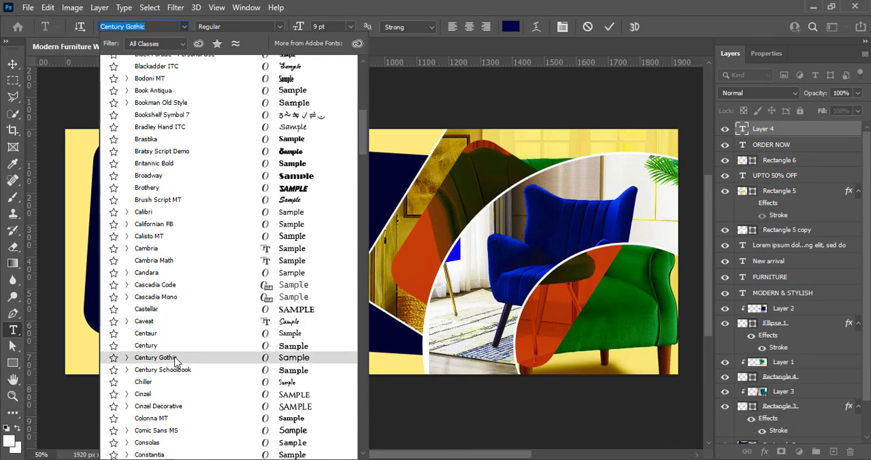
click(172, 359)
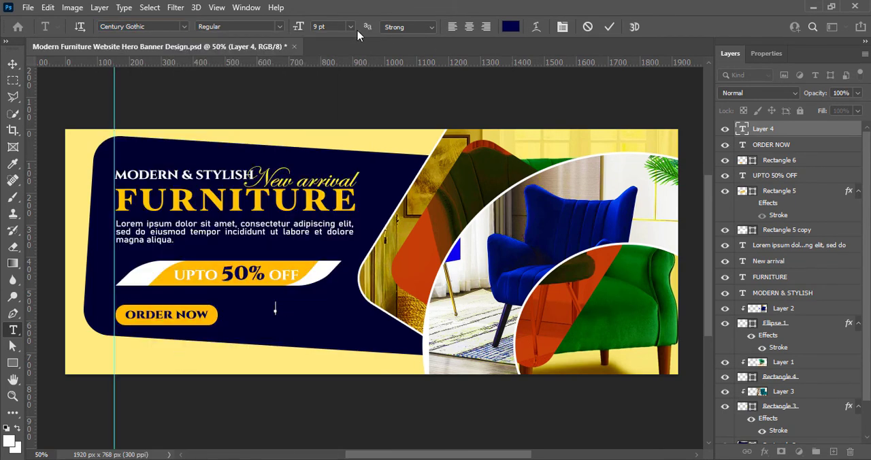
click(510, 26)
click(536, 238)
click(823, 233)
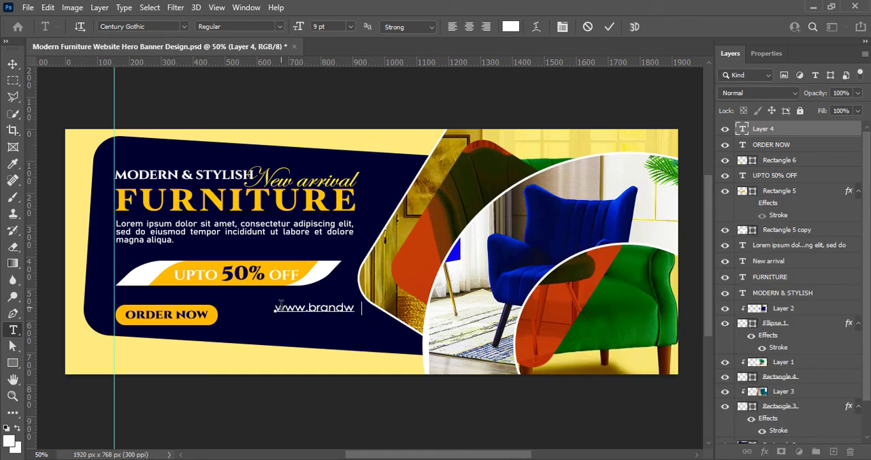
- Set the website address text to 7 pt
key(ctrl+a)
click(350, 27)
click(333, 50)
click(350, 27)
text(7)
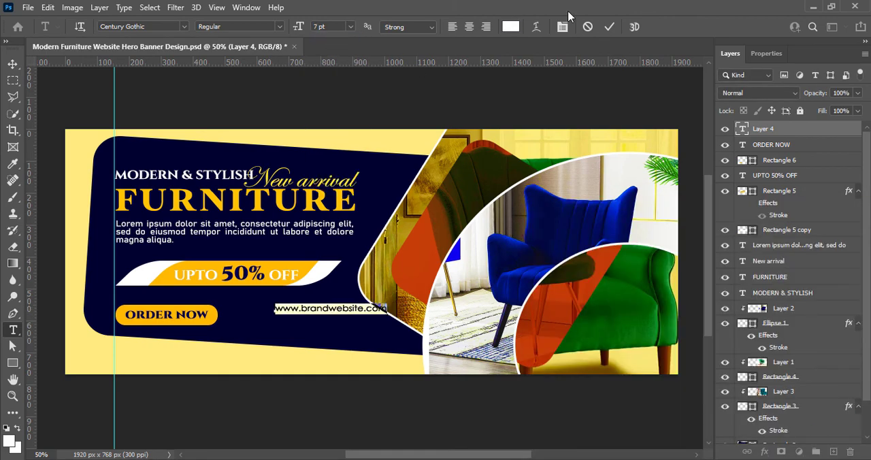
click(609, 27)
key(v)
- Duplicate the website line just below itself and replace the copy's text with the phone number in 9 pt Bold
drag(327, 311, 298, 323)
double_click(299, 322)
text(+00 1234567890)
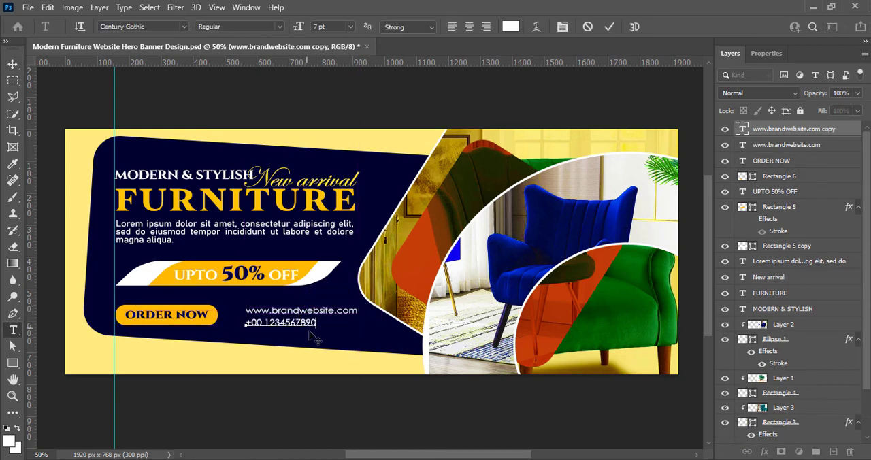
key(ctrl+a)
click(350, 27)
click(338, 65)
click(280, 26)
click(275, 60)
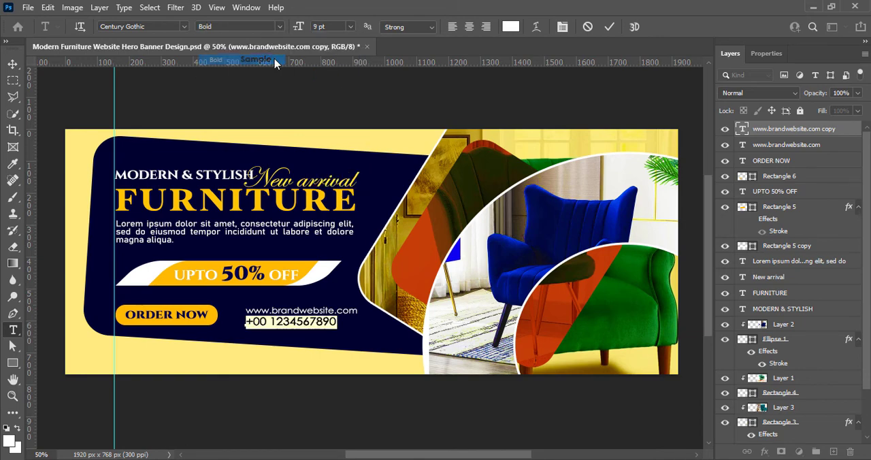
- Nudge the website line up slightly and add horizontal guides at the order button's upper and lower edges
click(13, 64)
drag(289, 310, 289, 309)
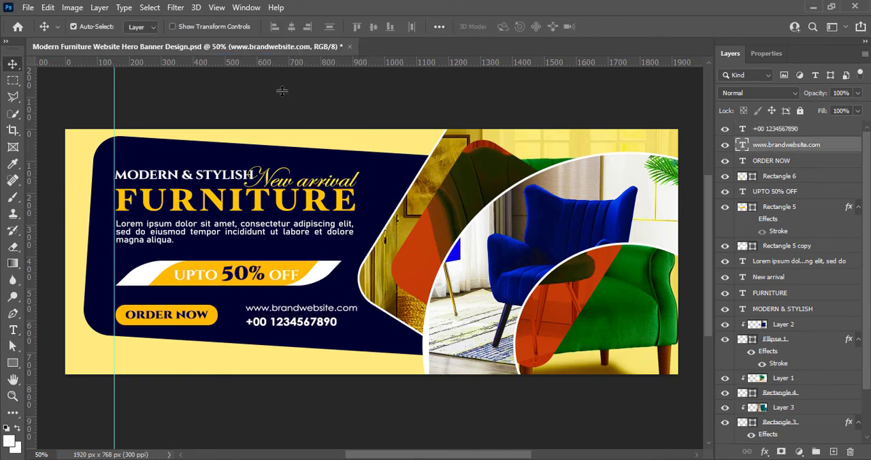
drag(282, 62, 287, 305)
drag(340, 62, 370, 325)
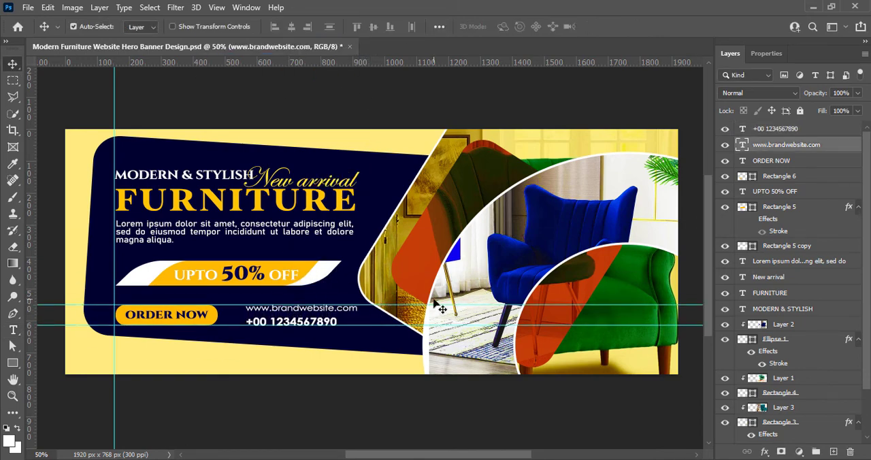
- Set the website address to 6 pt and its tracking to -25
double_click(328, 309)
key(ctrl+a)
click(351, 27)
click(344, 59)
click(774, 53)
click(839, 235)
click(828, 295)
click(839, 234)
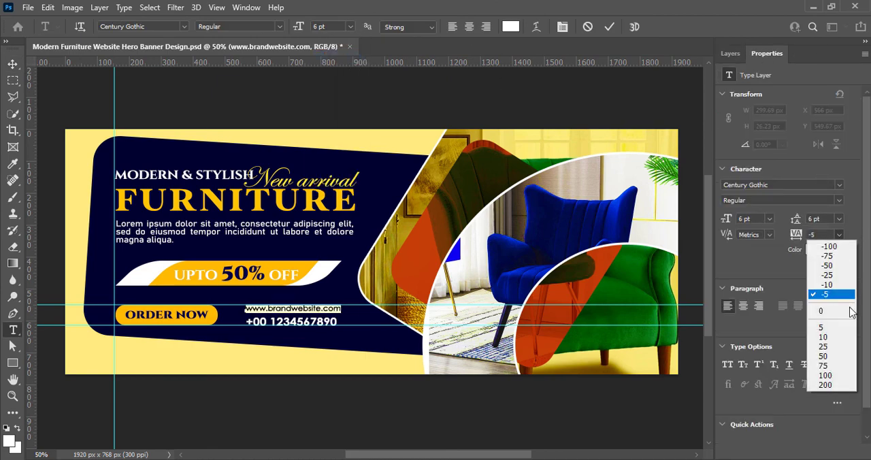
click(844, 276)
- Try the website address at 7 pt and 6 pt, and settle on a font size of 6.5 pt
click(350, 27)
click(344, 39)
click(351, 27)
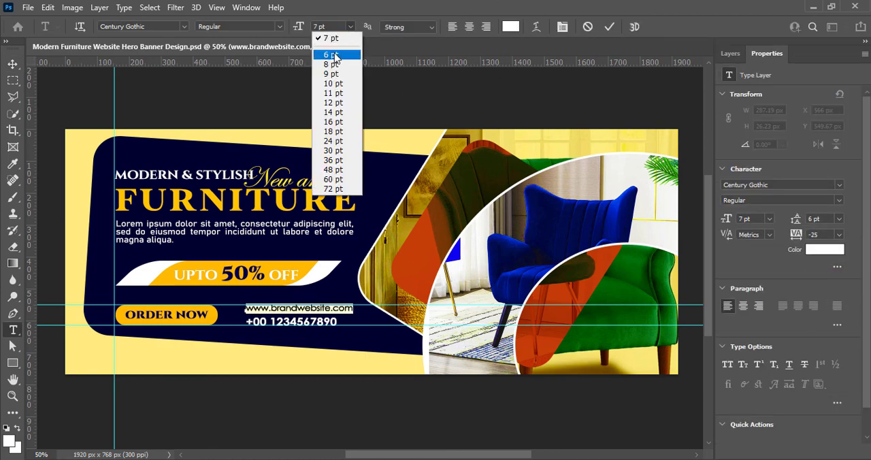
click(335, 55)
key(ctrl+Return)
text(v)
text(6.5)
key(Return)
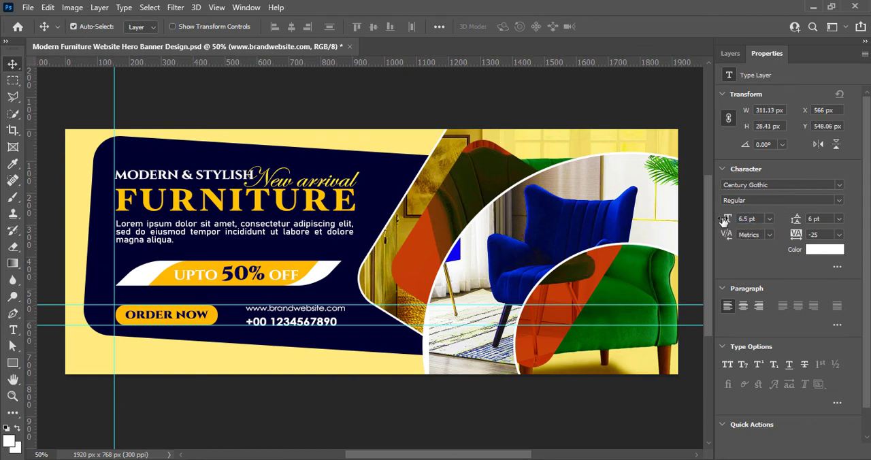
- Set the phone number's tracking to 50 so its width matches the website line
double_click(249, 327)
click(839, 234)
click(842, 342)
click(839, 235)
click(843, 353)
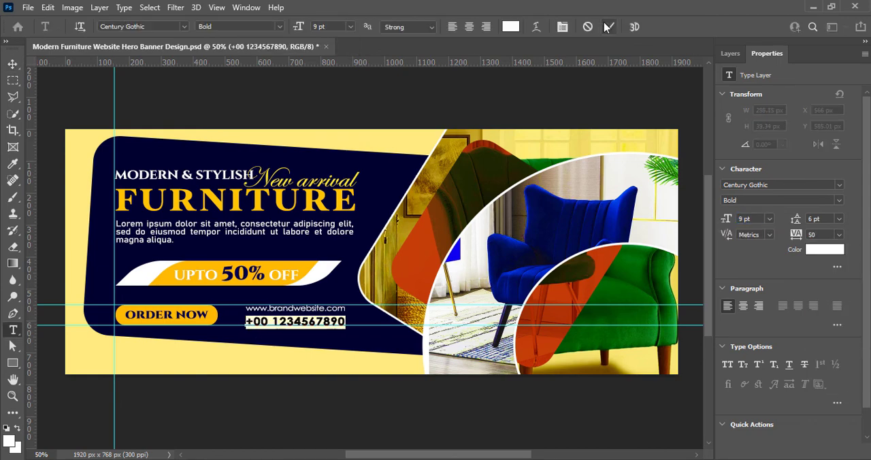
click(608, 27)
- Align the website and phone lines to a vertical guide at the headline's right edge, and clear all guides except the left one
click(12, 64)
drag(33, 292, 354, 320)
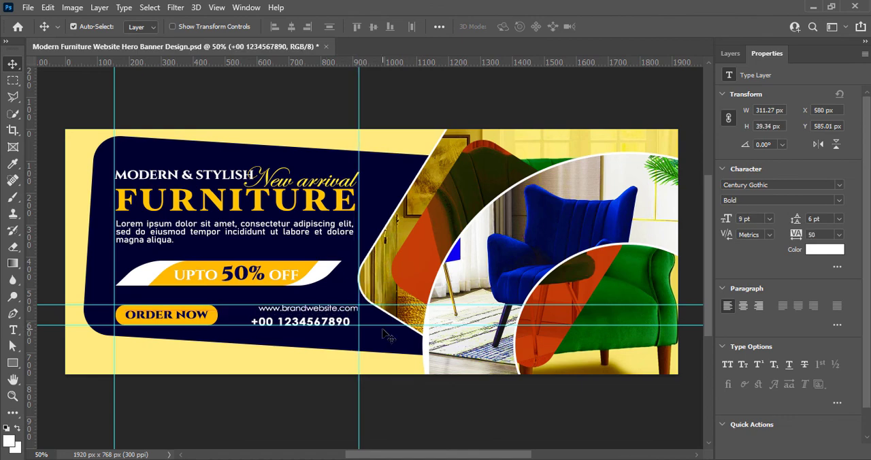
click(142, 91)
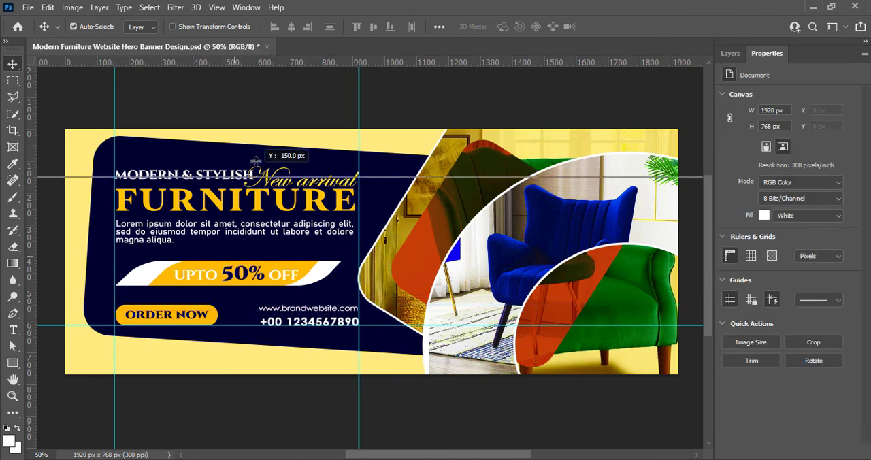
drag(359, 293, 45, 276)
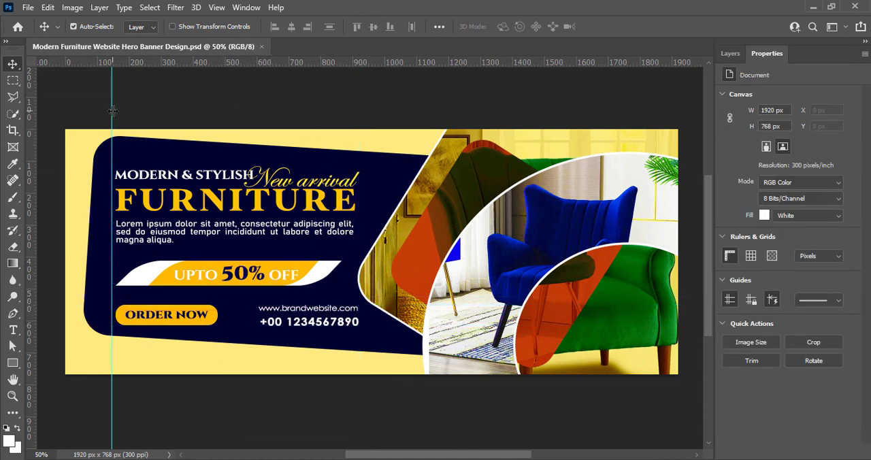
drag(112, 110, 116, 108)
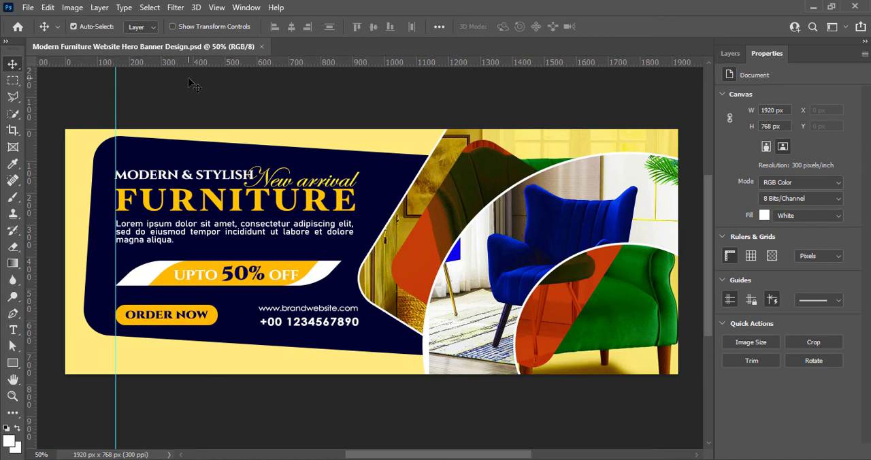
- Narrow the order button together with its text to 276 px wide, keeping the height at 64 px
click(730, 53)
click(776, 177)
shift+click(771, 160)
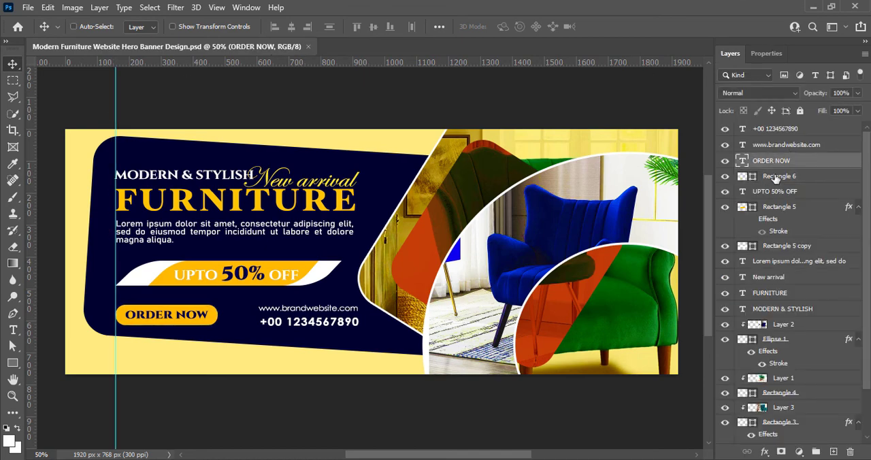
key(ctrl+t)
drag(218, 314, 204, 313)
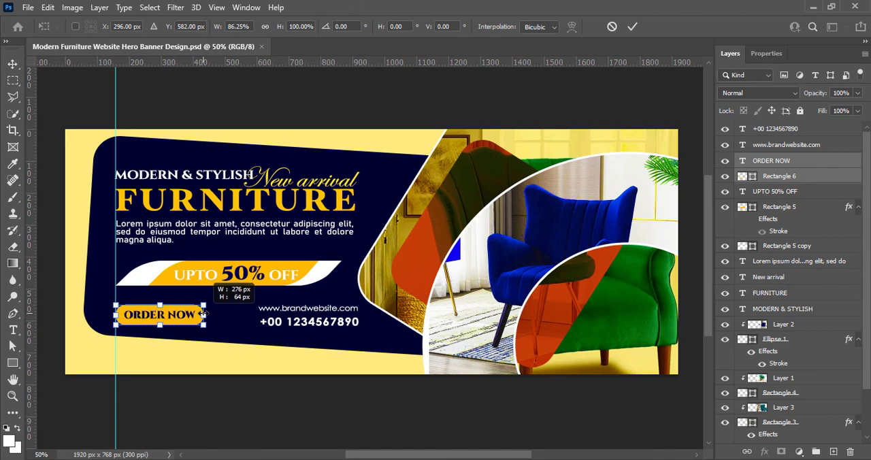
click(157, 373)
- Set the "ORDER NOW" text to 8 pt and recenter it inside the narrowed button
double_click(172, 318)
click(351, 27)
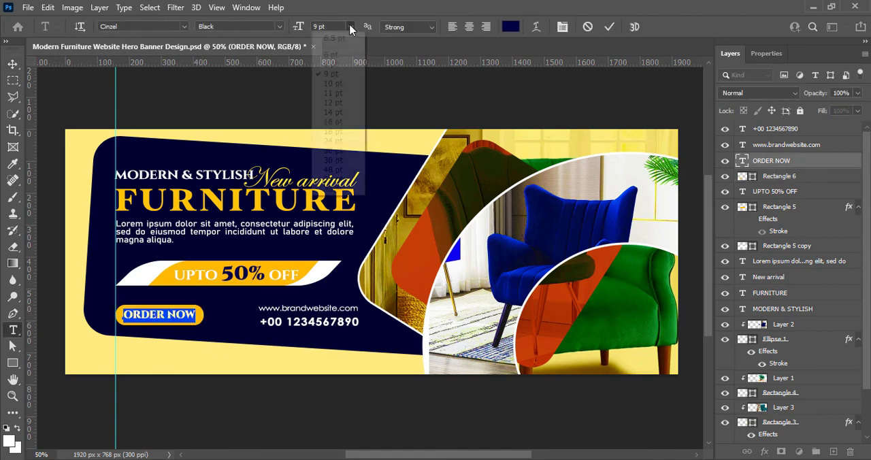
click(332, 64)
click(767, 53)
click(609, 26)
key(v)
drag(169, 315, 171, 316)
click(228, 408)
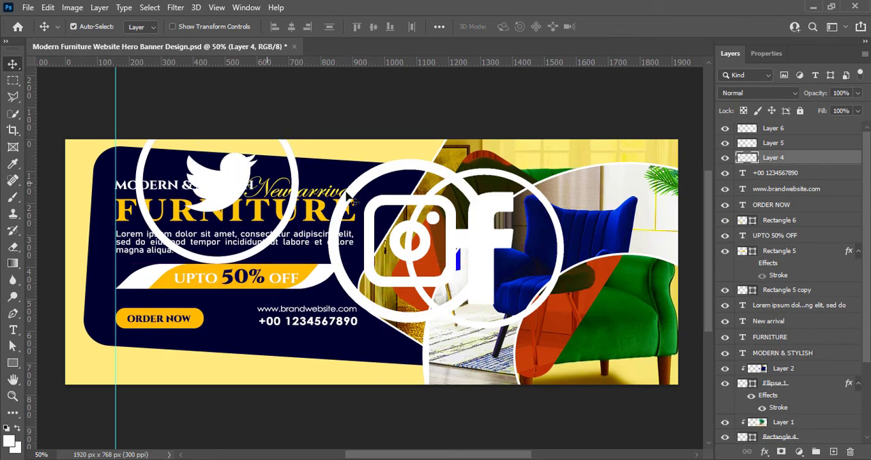
- Add the white Twitter, Instagram and Facebook icons to the banner, and scale the Facebook icon to about 46 px below the phone number
drag(361, 197, 303, 110)
drag(473, 266, 294, 303)
key(ctrl+t)
drag(309, 211, 283, 348)
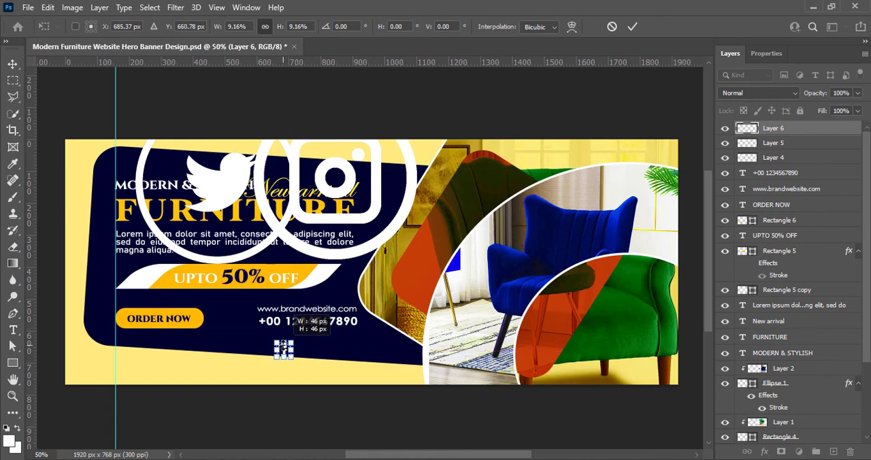
key(Return)
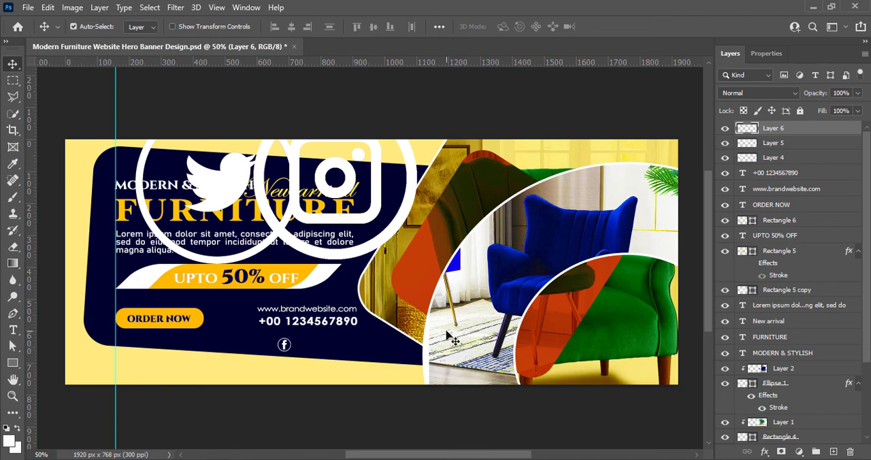
- Shrink the Instagram icon and place it directly to the right of the Facebook icon
scroll(447, 335, up, 3)
drag(203, 196, 239, 367)
key(ctrl+t)
drag(318, 160, 317, 363)
drag(319, 376, 246, 365)
click(632, 27)
- Enlarge the Instagram icon slightly to match the size of the Facebook icon
key(ctrl+t)
click(632, 27)
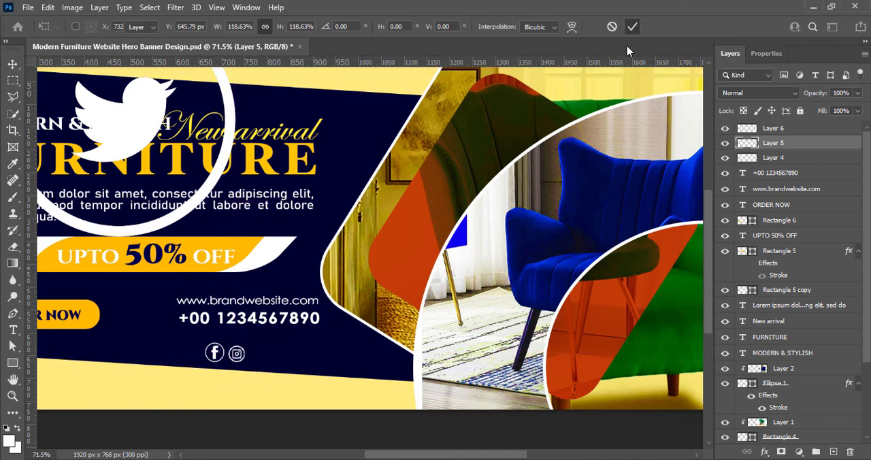
key(ctrl+t)
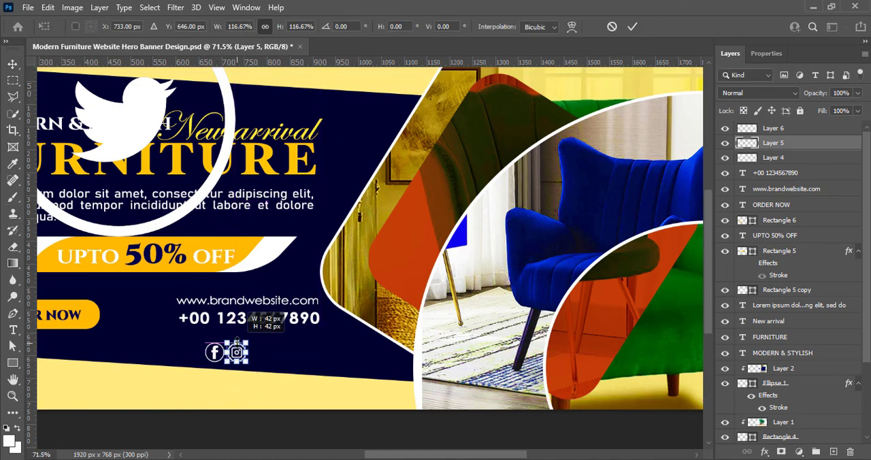
click(633, 27)
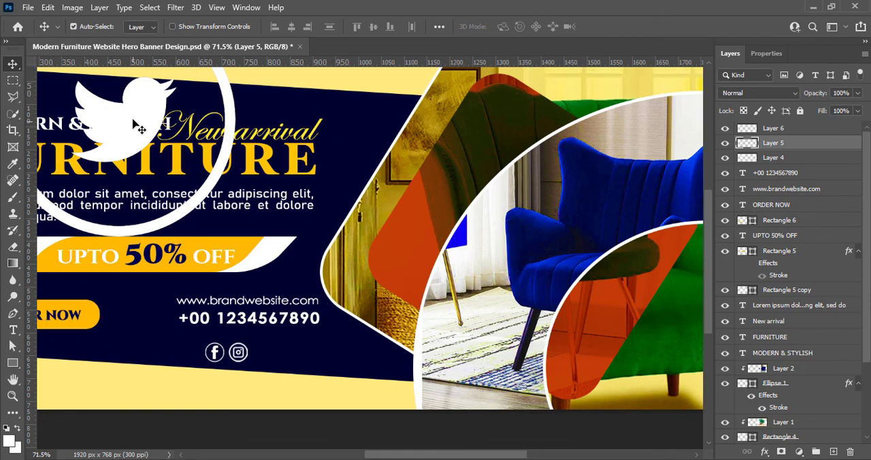
- Scale the Twitter icon to about 8.20%, place it directly to the right of the Instagram icon, and save the document
drag(133, 121, 337, 312)
key(ctrl+t)
drag(322, 194, 323, 373)
drag(314, 389, 264, 353)
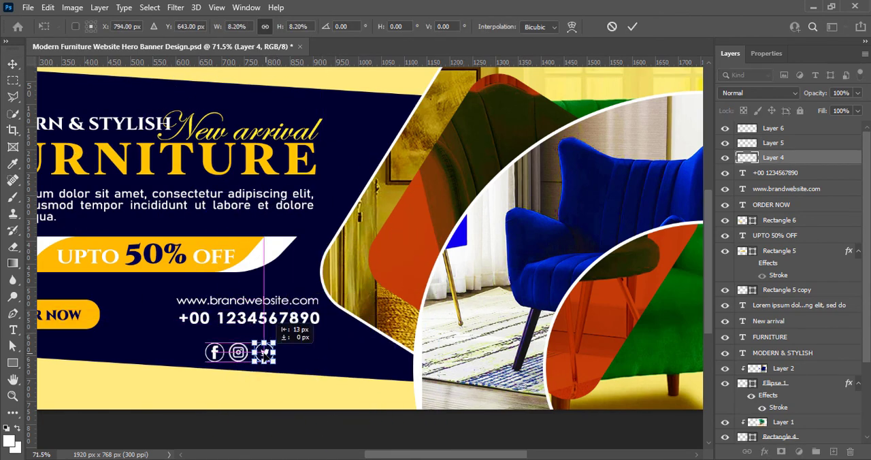
click(632, 27)
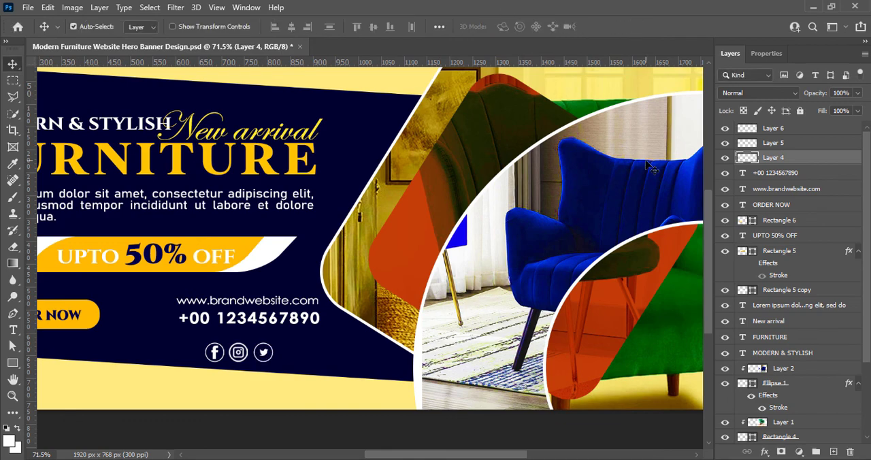
click(463, 425)
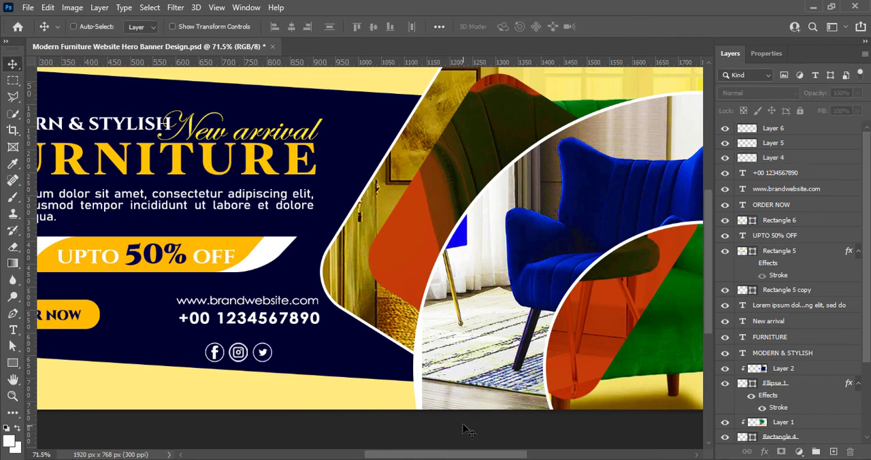
key(ctrl+s)
- Check the left alignment of the headline, discount label and order button with a temporary vertical guide, and save the document
scroll(361, 224, down, 4)
drag(448, 454, 440, 455)
scroll(440, 408, up, 1)
scroll(415, 263, up, 1)
scroll(416, 263, down, 1)
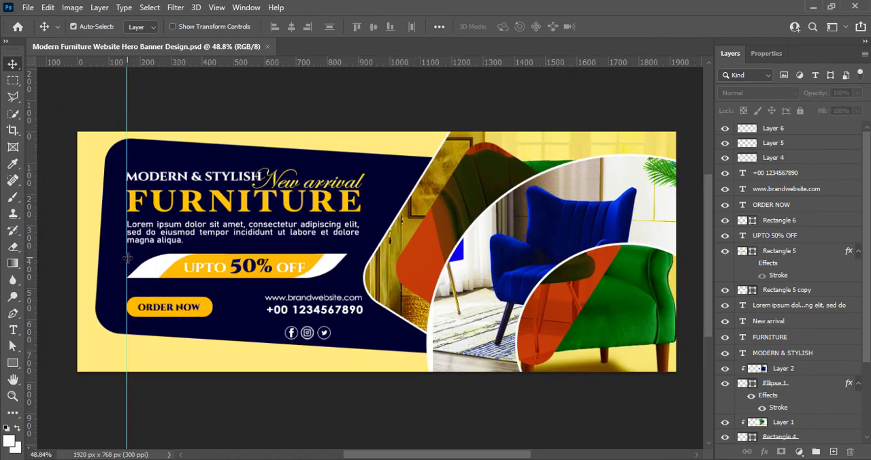
drag(127, 257, 43, 241)
key(ctrl+s)
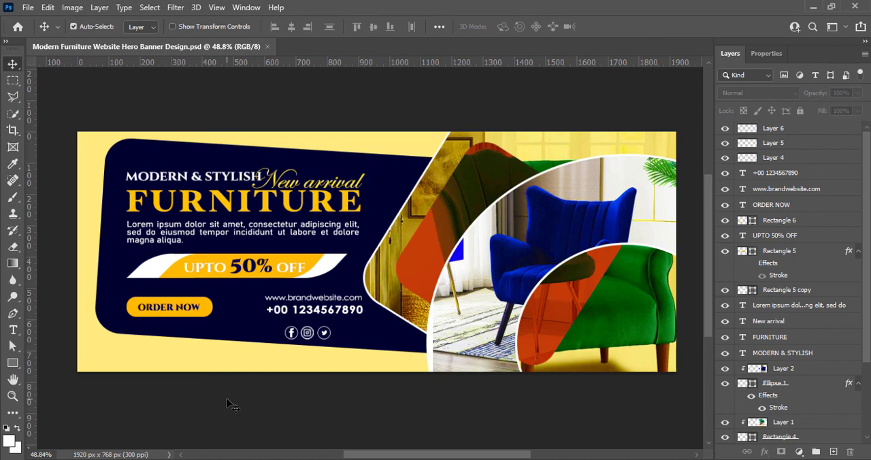
- Group the three social icon layers and move the group about 95 px right, flush with the right edge of the paragraph
click(773, 158)
shift+click(773, 129)
key(ctrl+g)
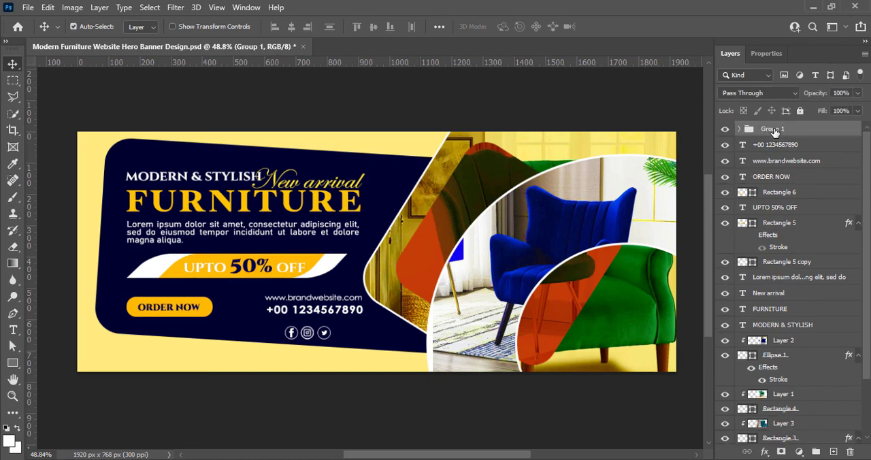
key(ctrl+t)
drag(293, 337, 324, 336)
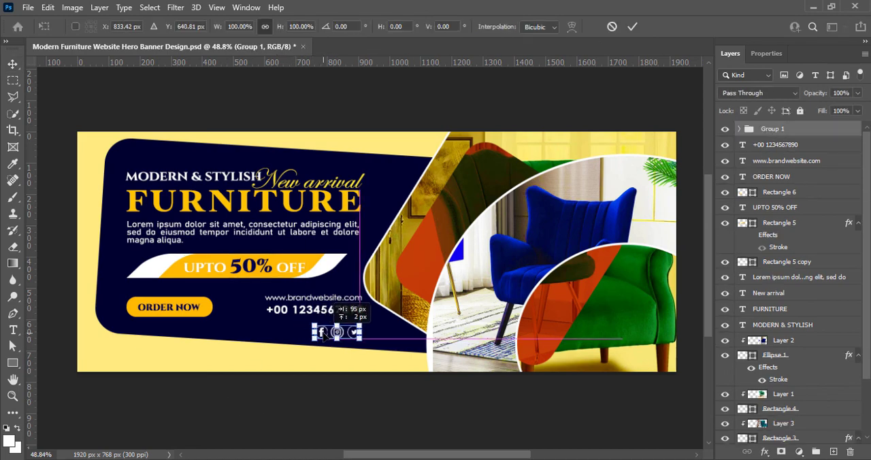
click(632, 27)
- Nudge the phone number and website lines left to a vertical guide at the paragraph's right edge, save, and remove the guide
drag(30, 296, 359, 310)
click(777, 145)
shift+click(779, 160)
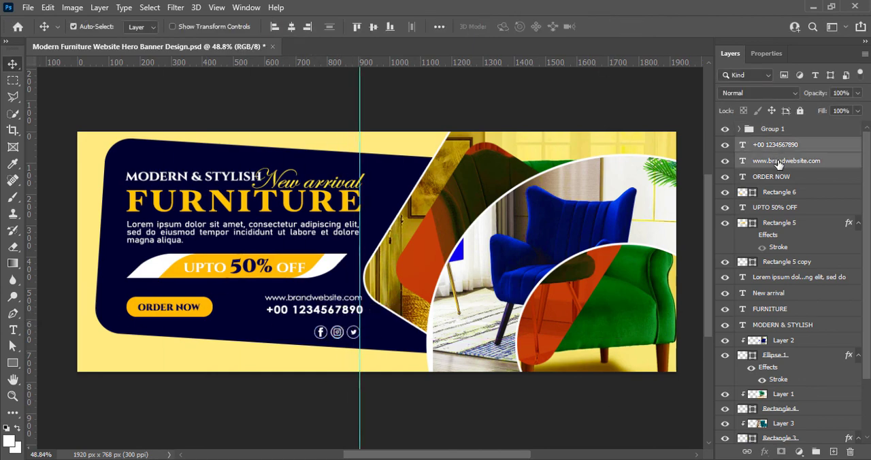
key(Left)
key(Left)
key(Left)
key(Left)
key(Left)
key(Left)
key(Left)
click(621, 110)
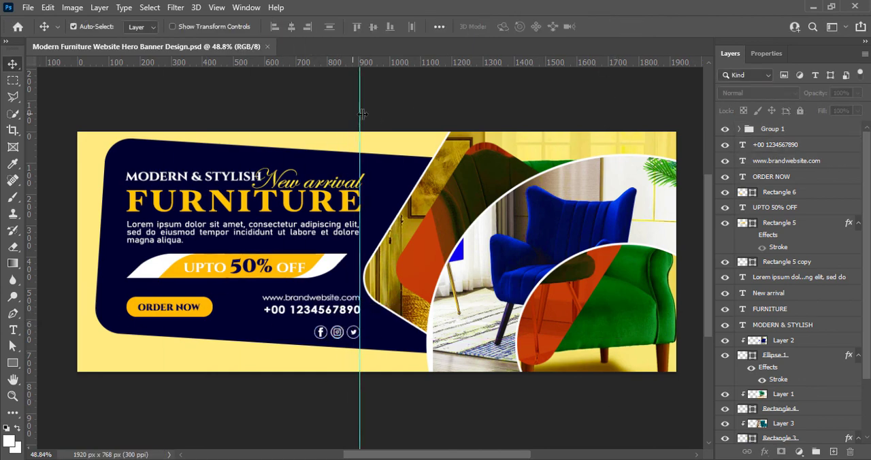
drag(360, 109, 34, 115)
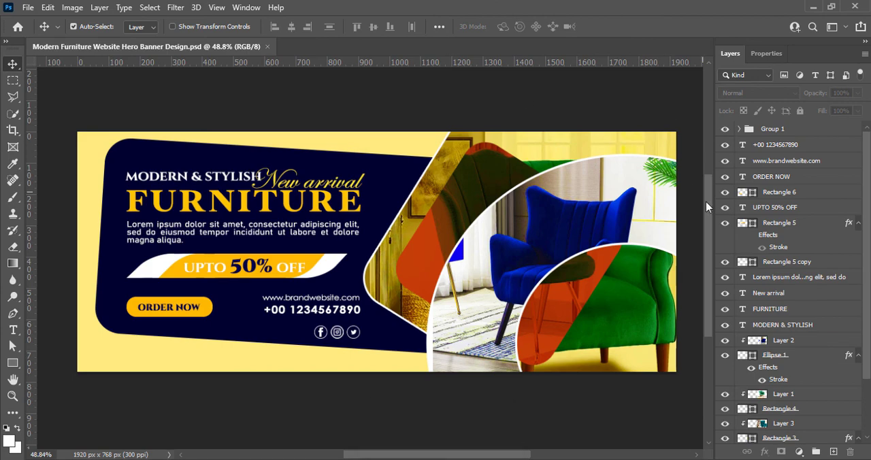
scroll(344, 243, down, 2)
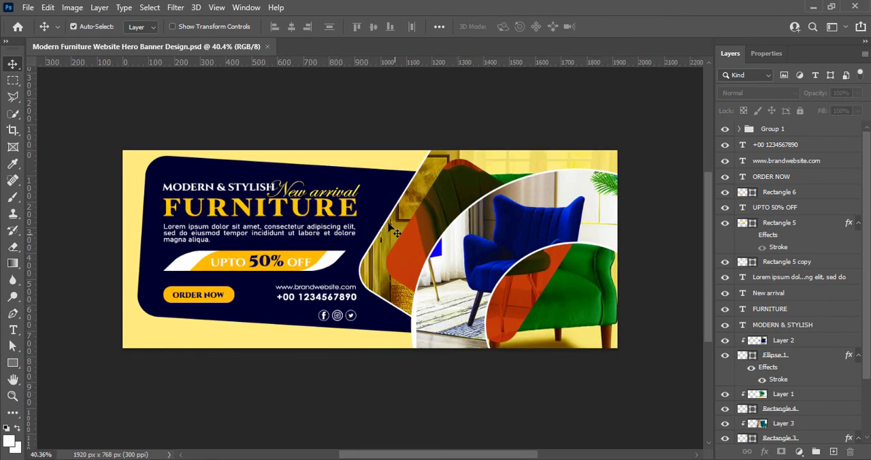
scroll(395, 231, down, 2)
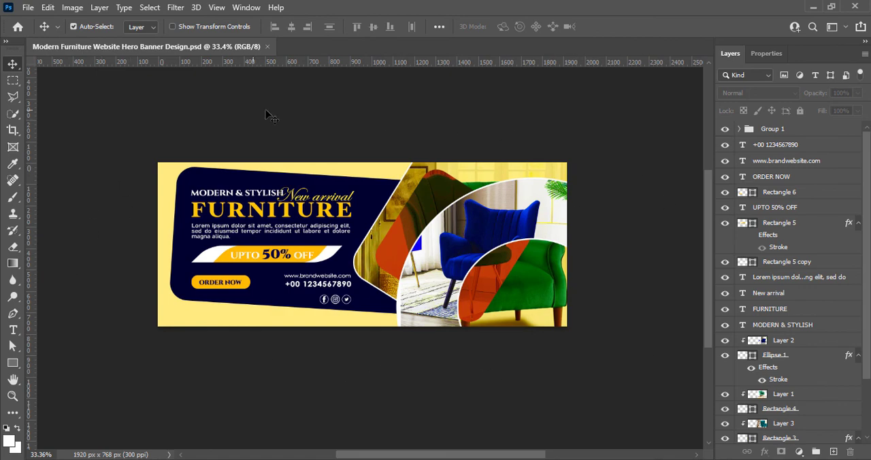
scroll(343, 249, up, 5)
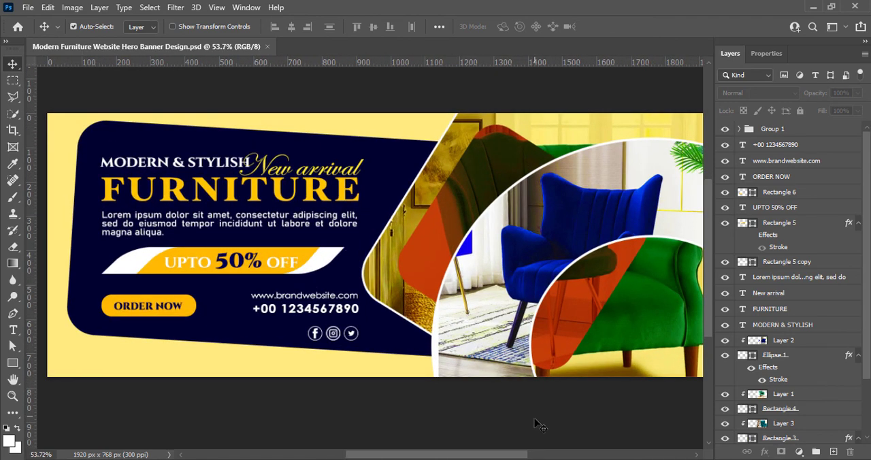
drag(520, 454, 522, 454)
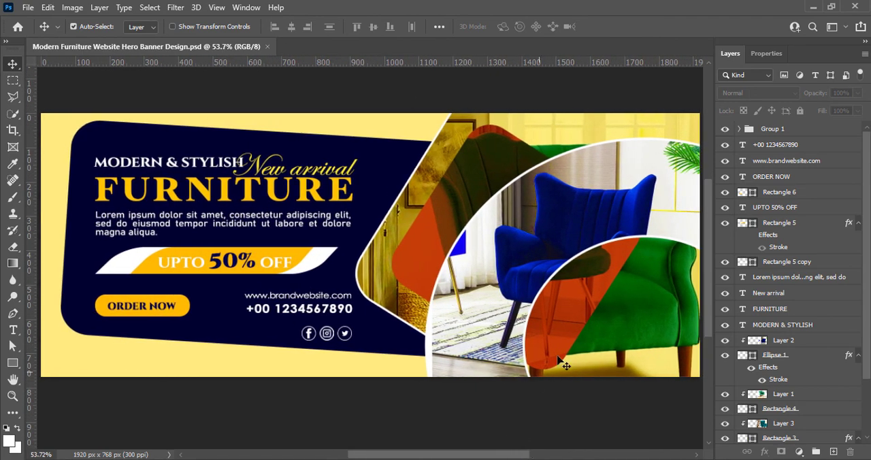
scroll(486, 284, down, 1)
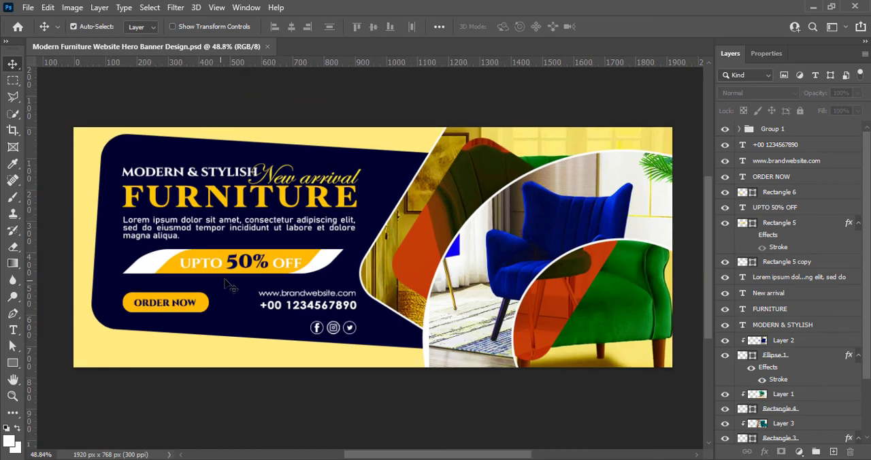